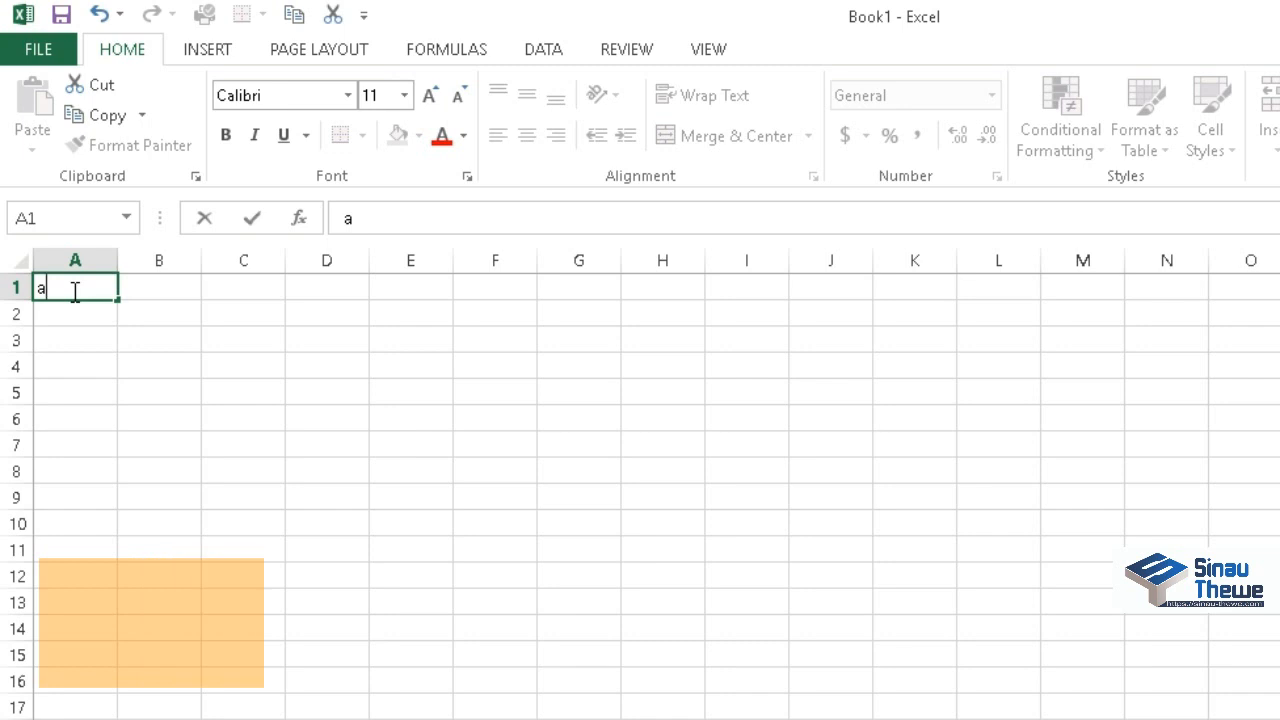
Enter the headers NO, NAMA SISWA, NILAI I, NILAI II and NILAI III in cells A1 to E1.
key("BackSpace")
type("NO")
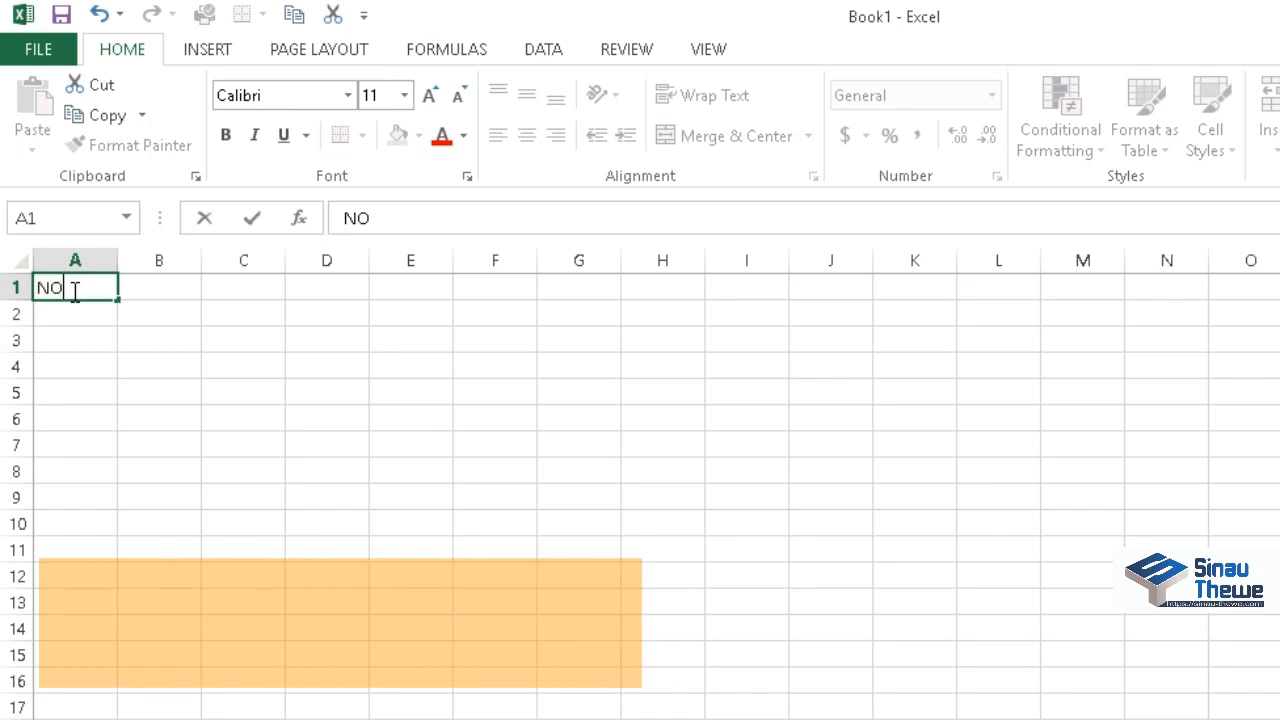
key("Tab")
type("NAMA SISWA")
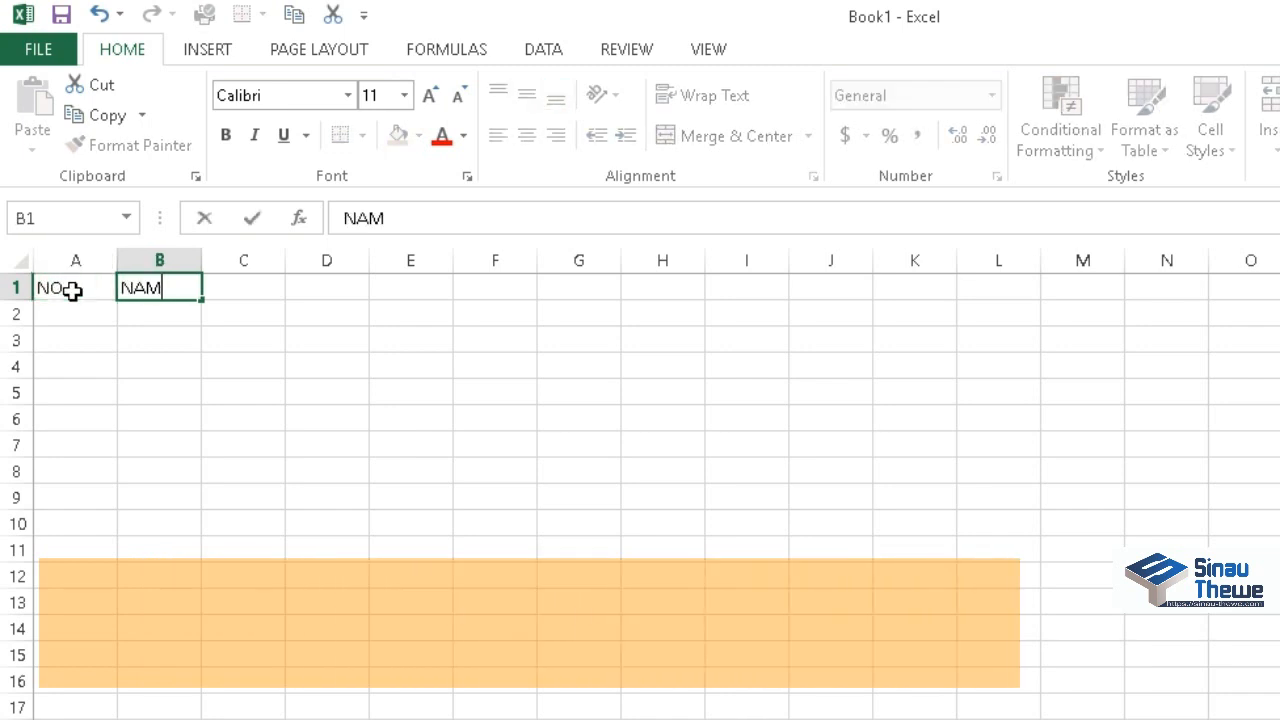
key("Tab")
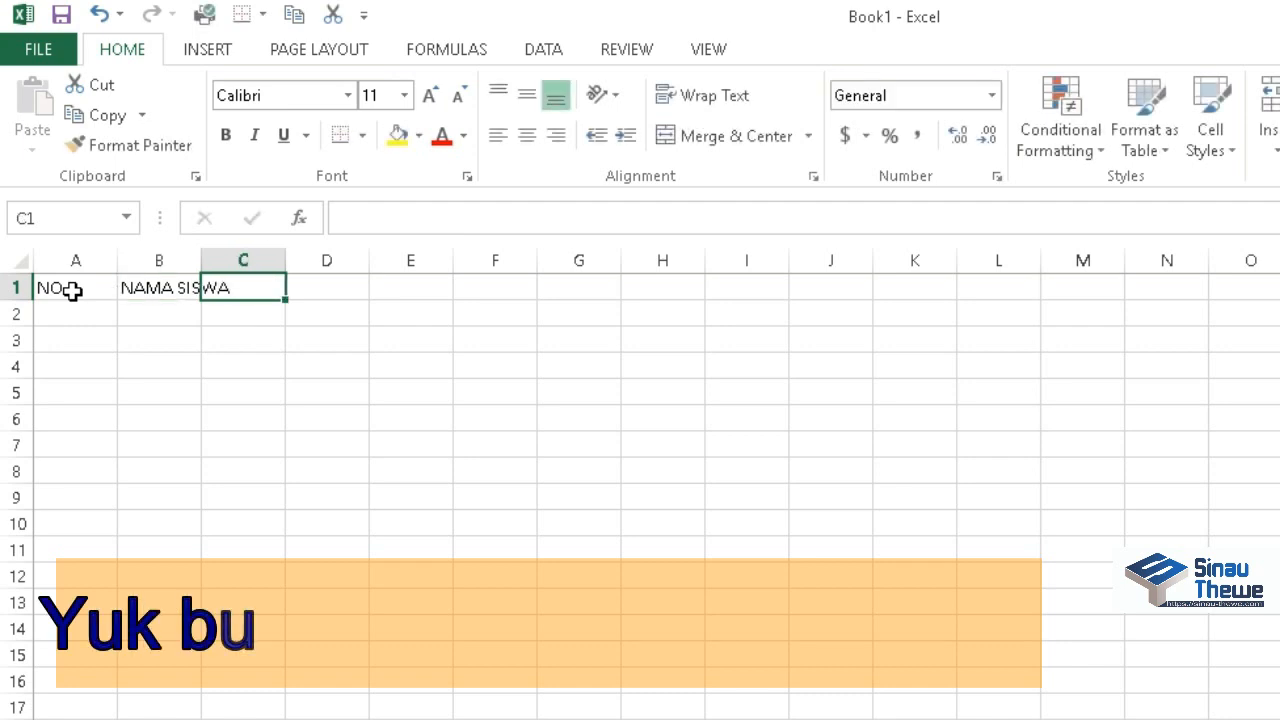
type("NILAI I")
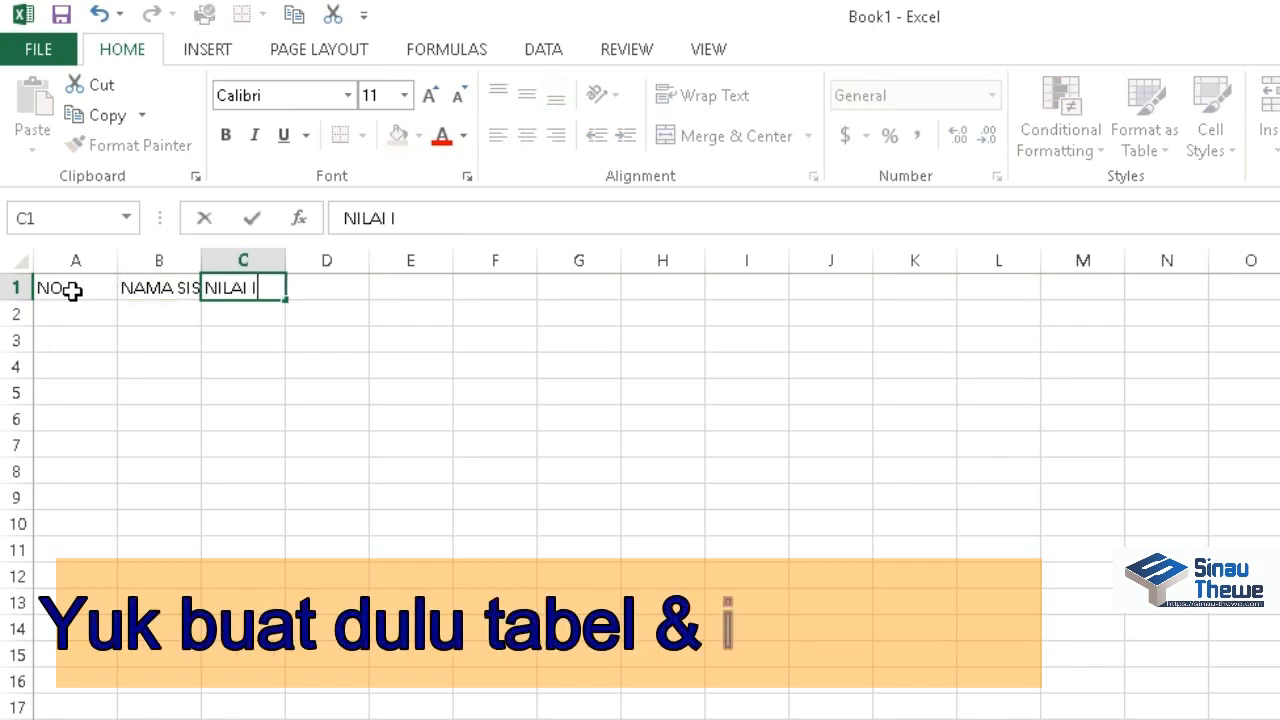
key("Tab")
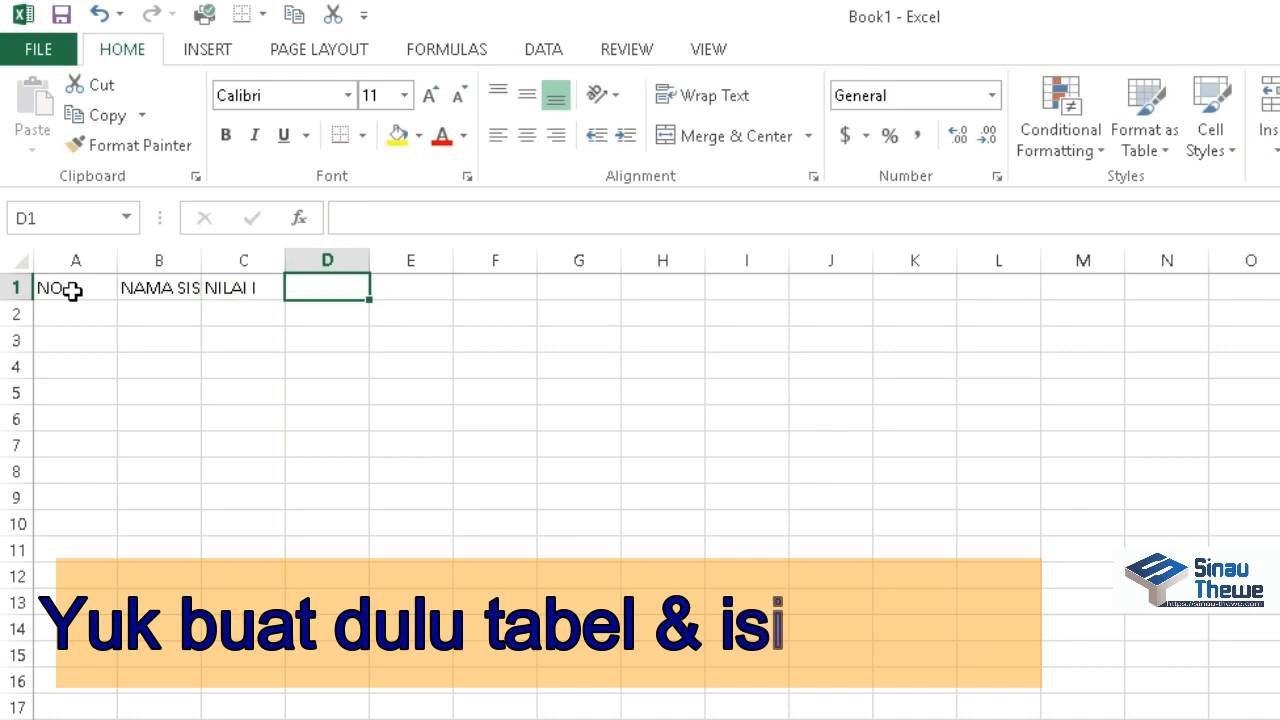
type("NILAI II")
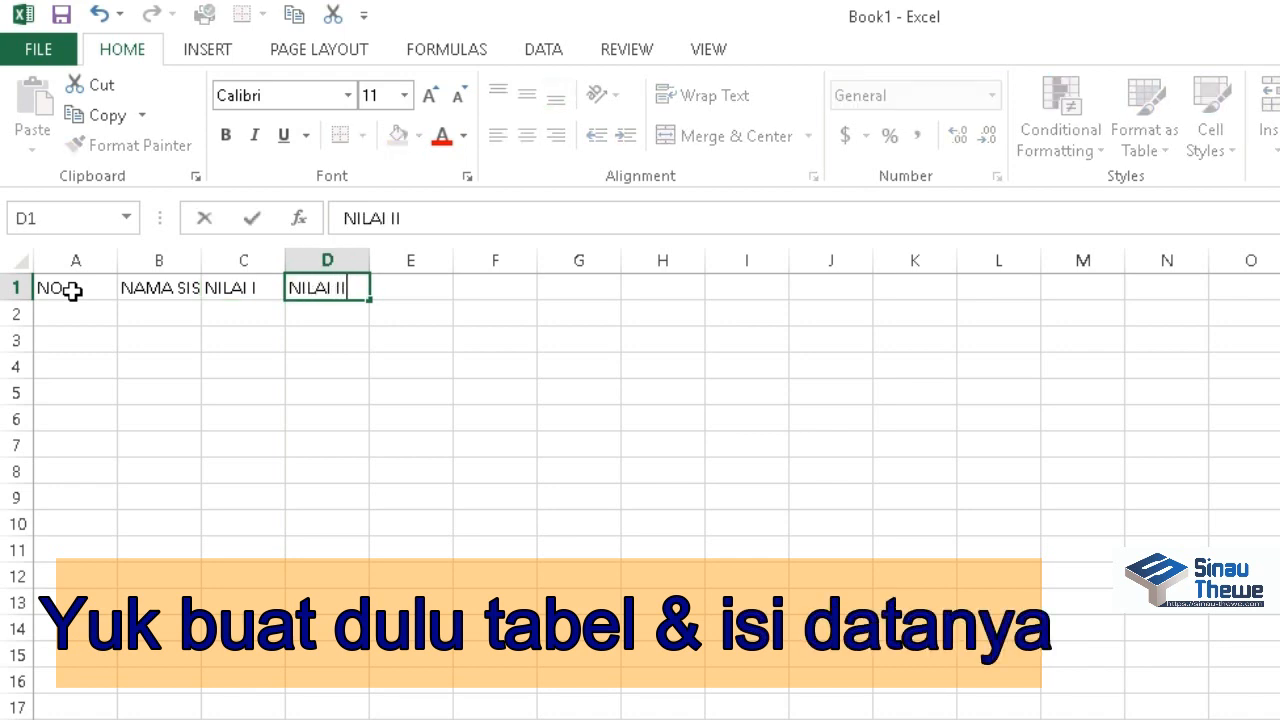
key("Tab")
type("NILAI II")
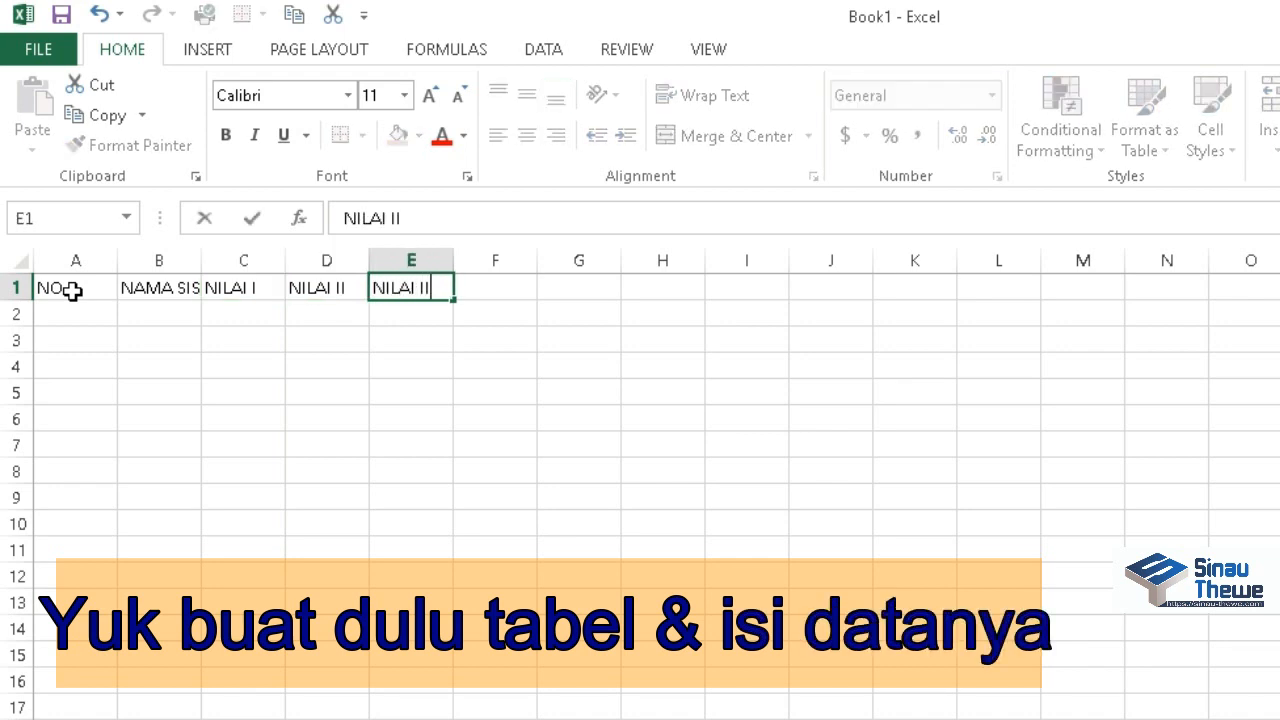
type("I")
key("Tab")
Continue the header row with SUM, AVERAGE, MAX, MIN and COUNT in cells F1 to J1.
type("SUM")
key("Tab")
type("AV")
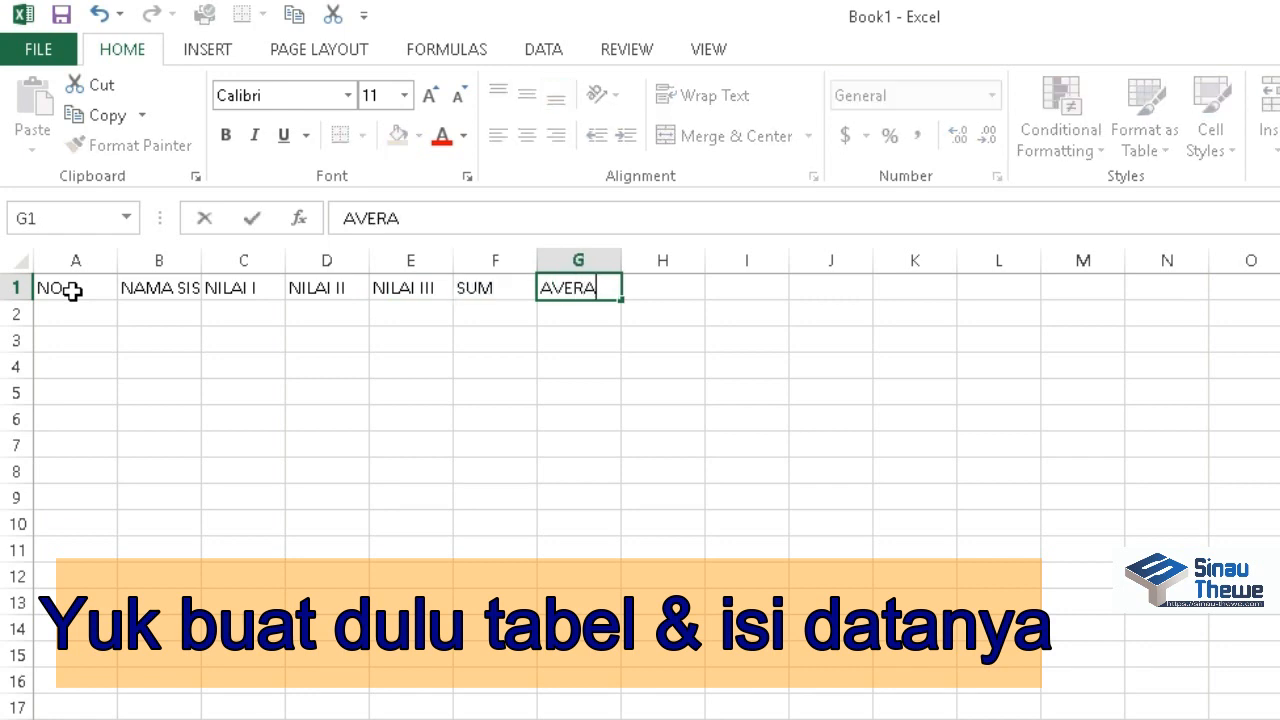
key("Tab")
type("MAX")
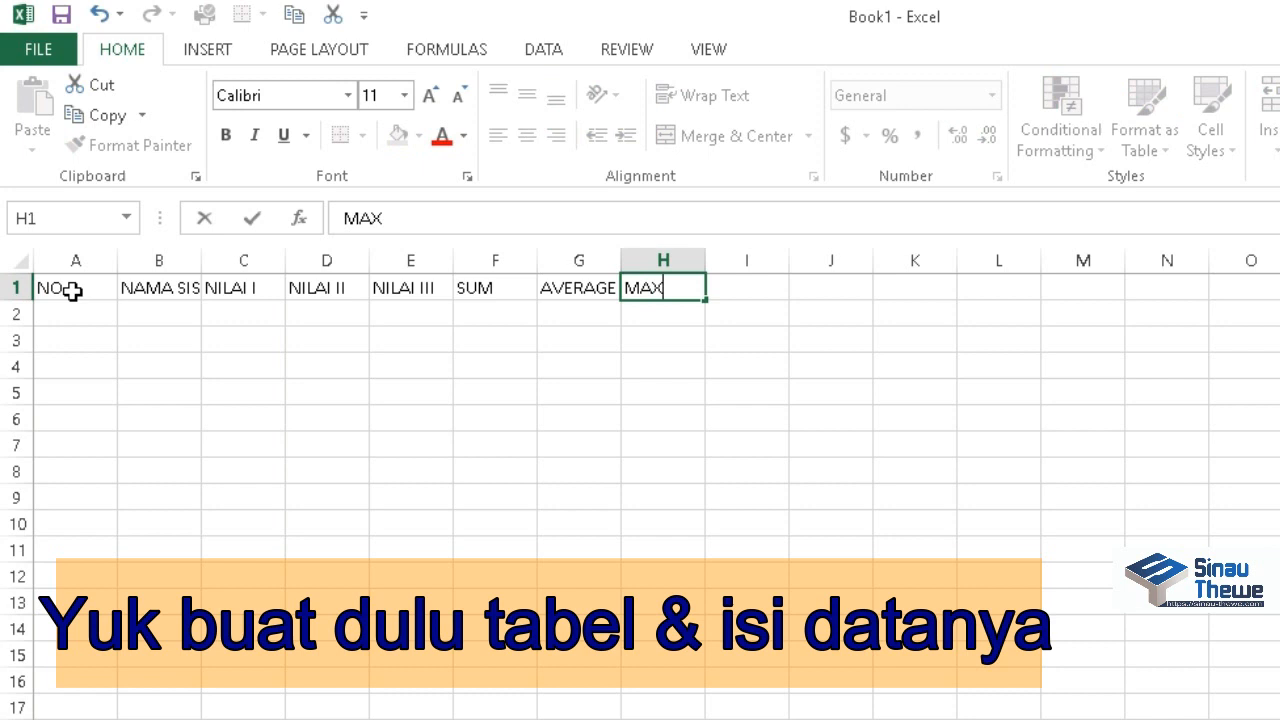
key("Tab")
type("MIN")
key("Tab")
type("CO")
key("Return")
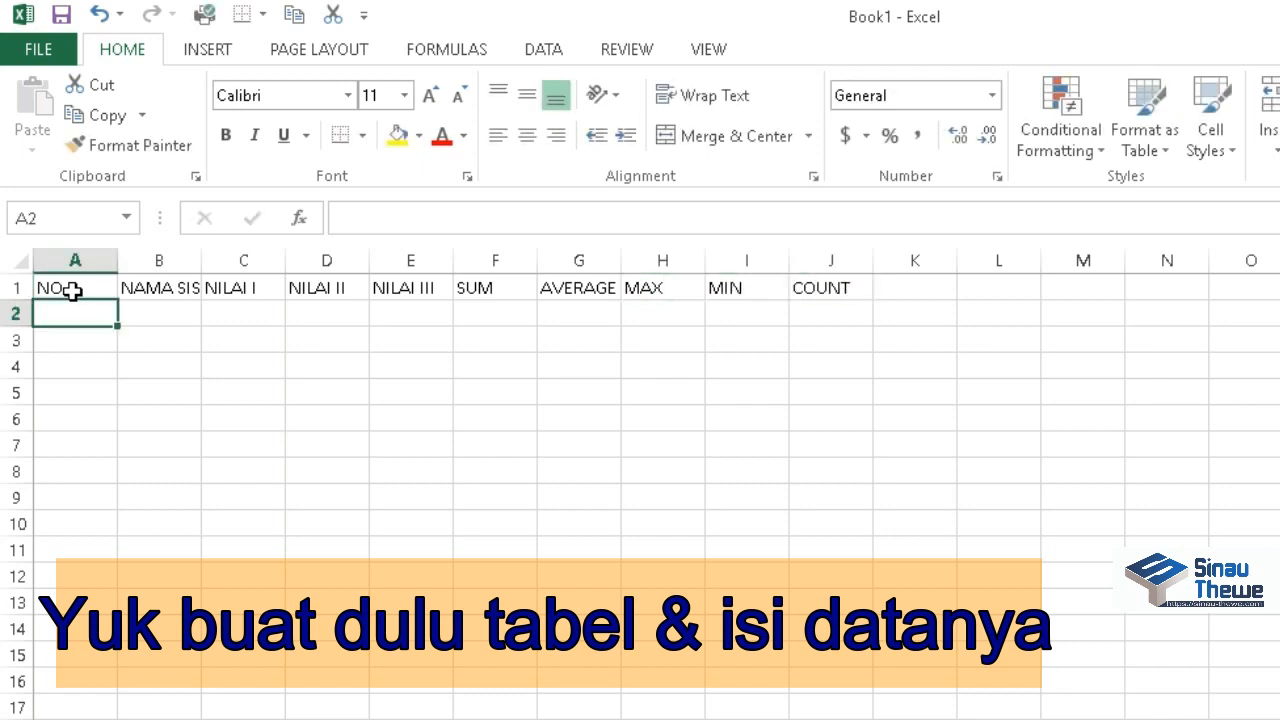
Number the student rows 1 to 4 in cells A2 to A5 of the NO column.
type("1")
key("Return")
type("2")
key("Return")
type("3")
key("Return")
type("4")
key("Return")
key("Return")
Enter the four students' names in the NAMA SISWA column, cells B2 to B5.
key("Up")
key("Up")
key("Right")
key("Up")
key("Up")
key("Up")
type("S")
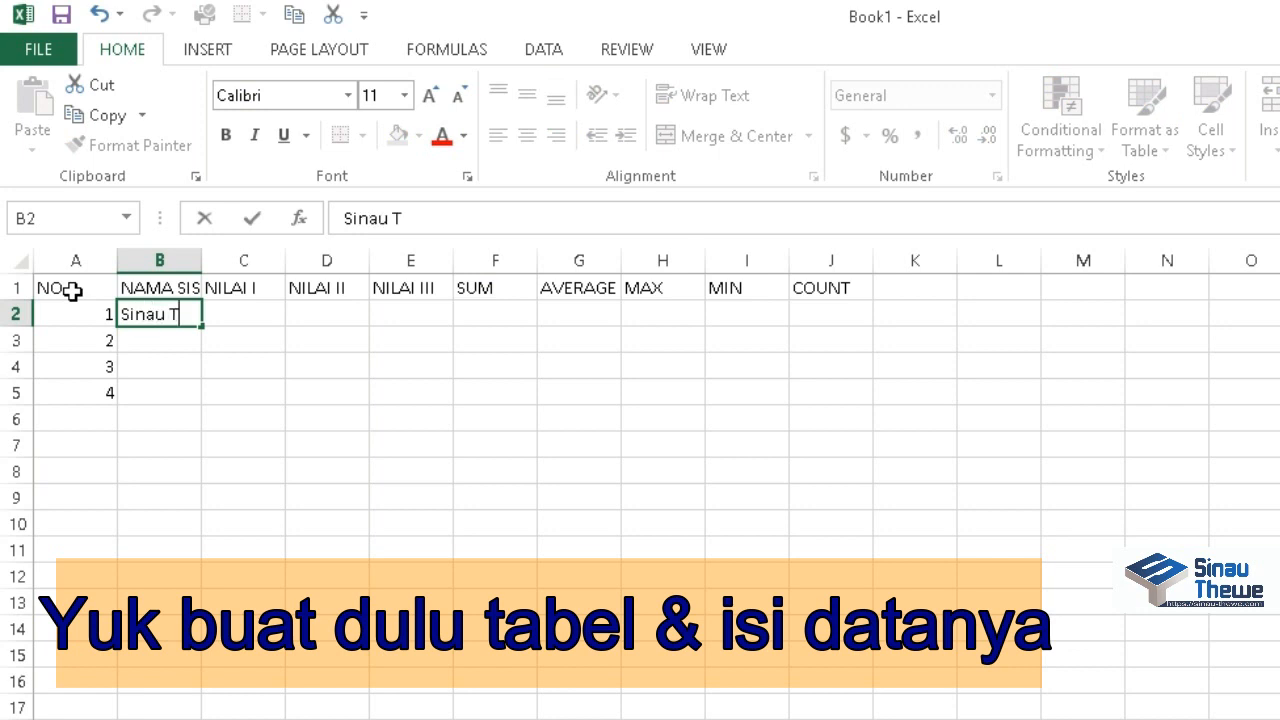
key("Return")
type("S")
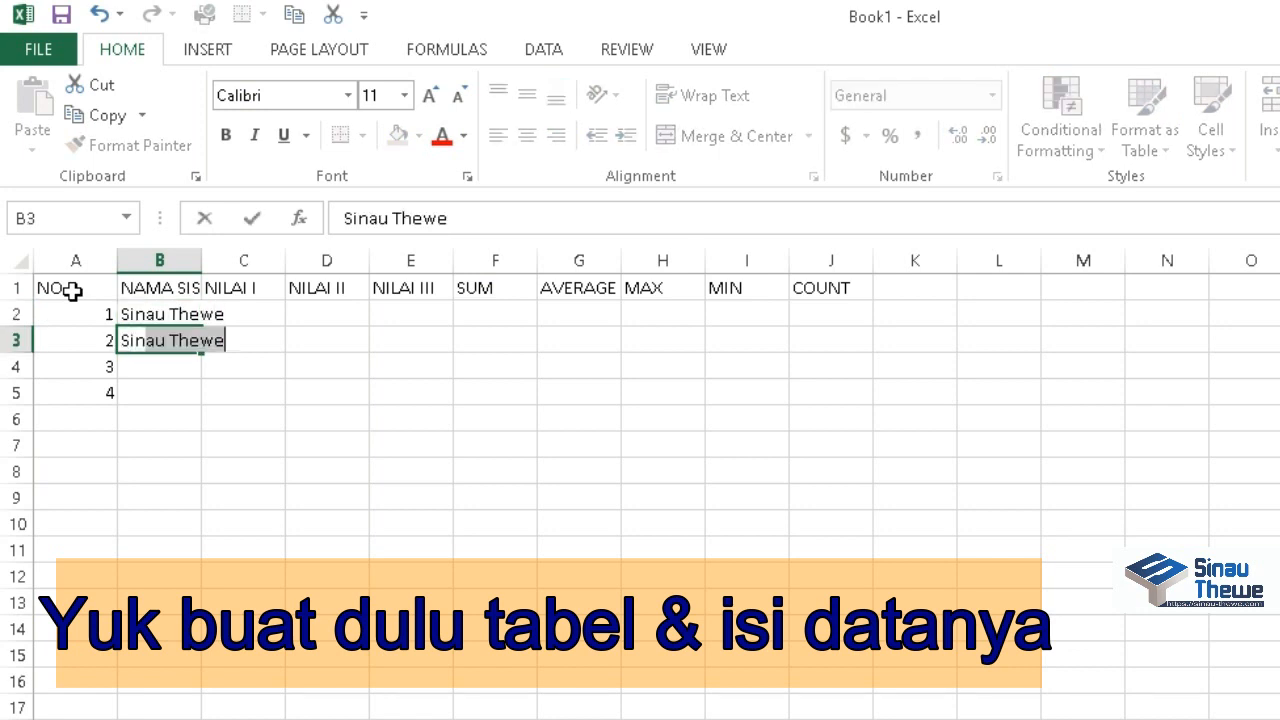
type("inau Maning")
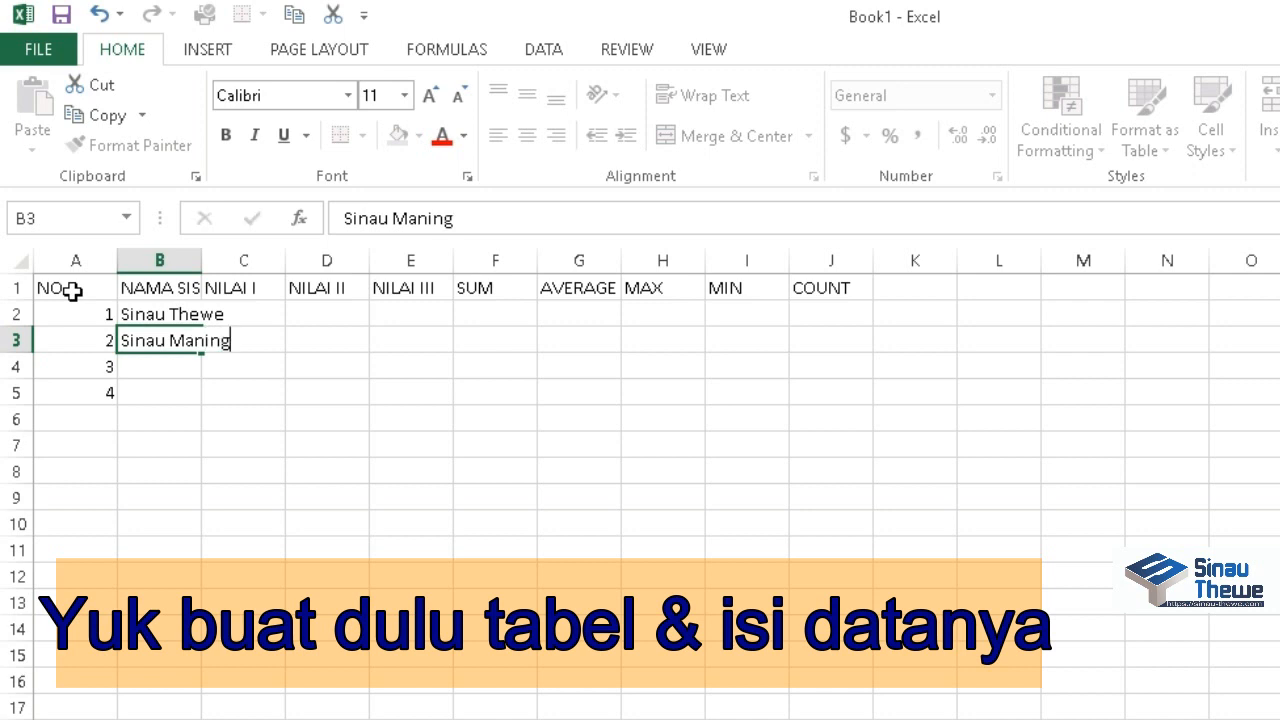
key("Return")
type("Sinau Terus")
key("Return")
type("Sinau Bae")
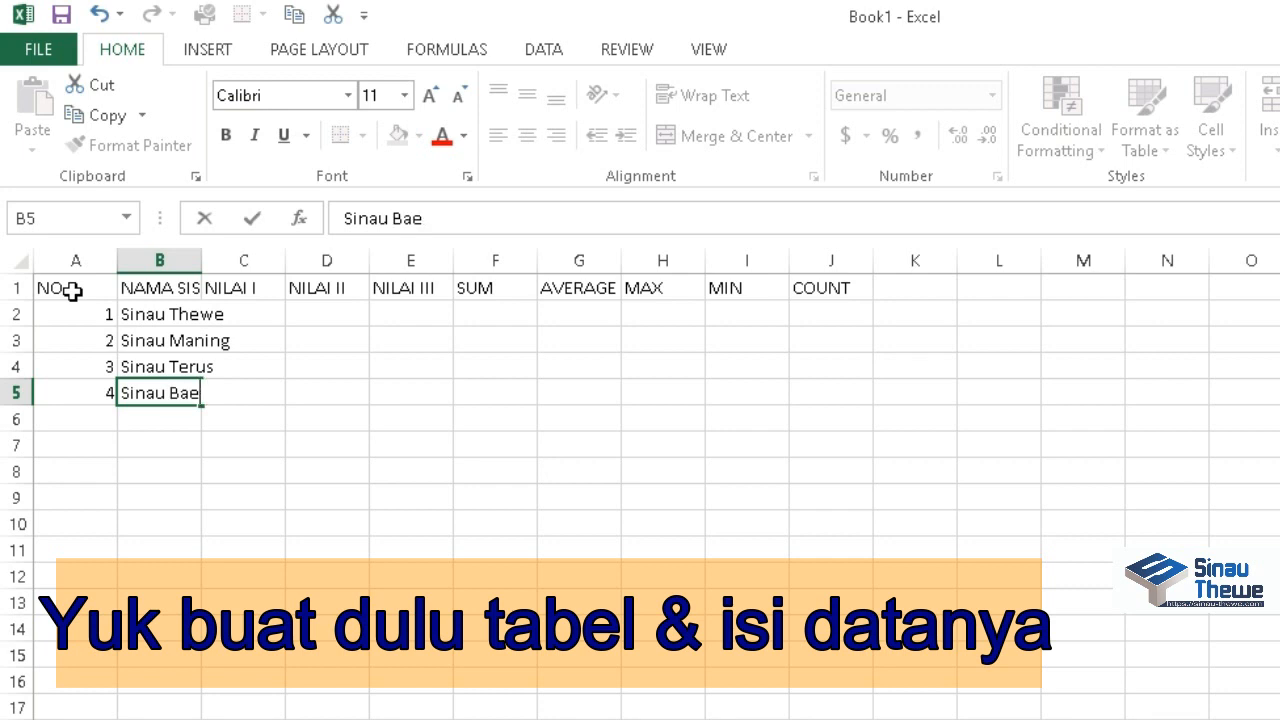
Fill the NILAI I column with the scores 78, 87, 98 and 76 in cells C2 to C5.
key("Tab")
key("Up")
key("Up")
key("Up")
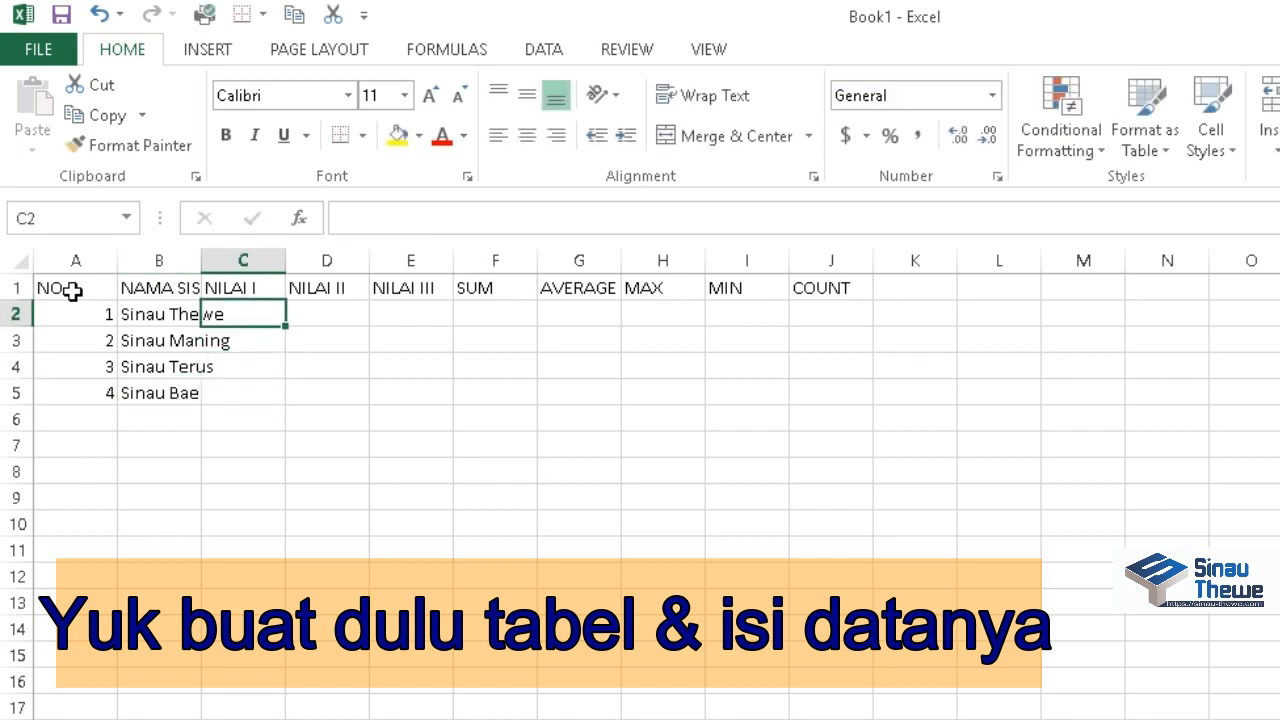
type("78")
key("Return")
type("87")
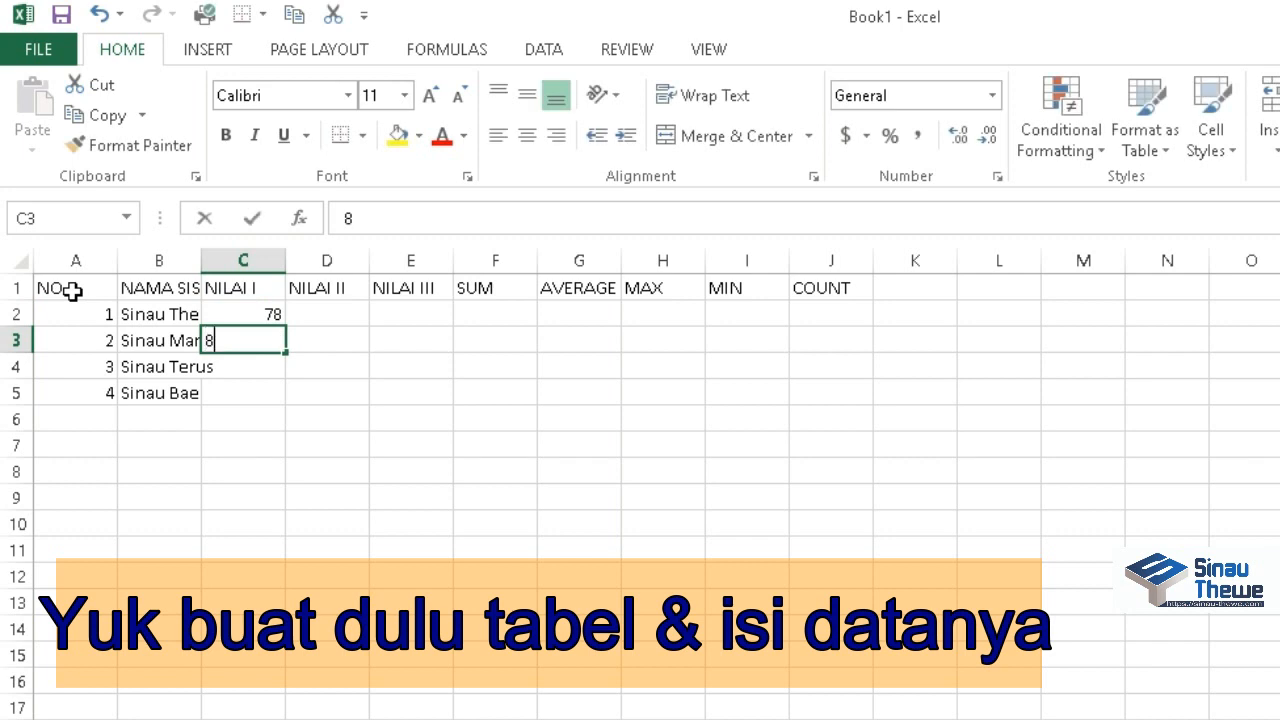
key("Return")
type("98")
key("Return")
type("76")
key("Return")
Fill the NILAI II column with the scores 99, 88, 58 and 74 in cells D2 to D5.
key("Up")
key("Right")
key("Right")
key("Up")
key("Up")
key("Up")
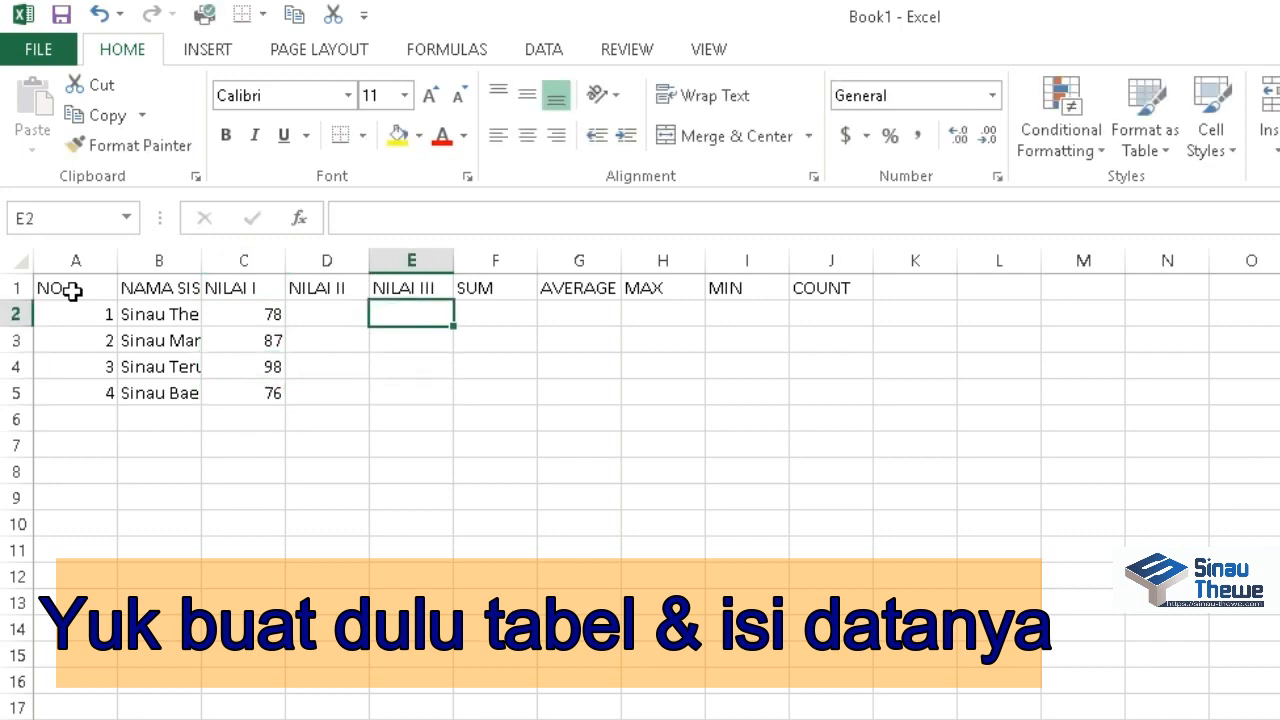
key("Left")
type("99")
key("Return")
type("88")
key("Return")
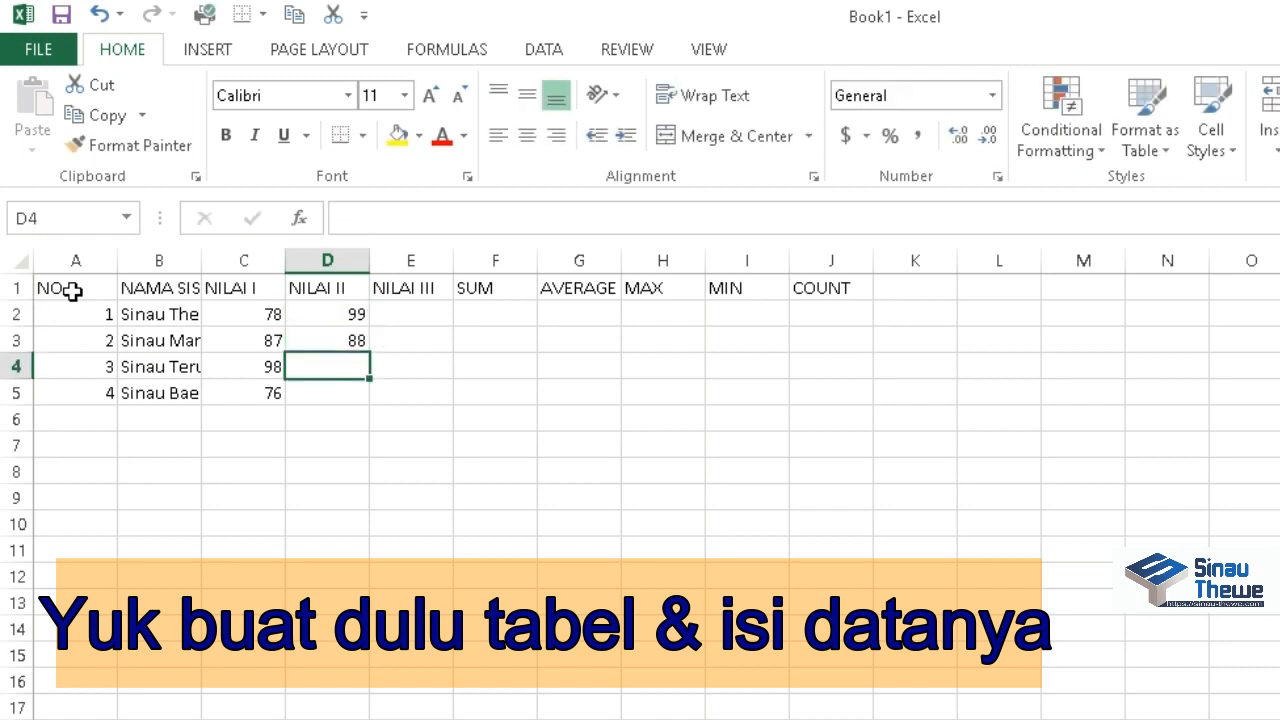
type("6")
key("Return")
key("Up")
type("5")
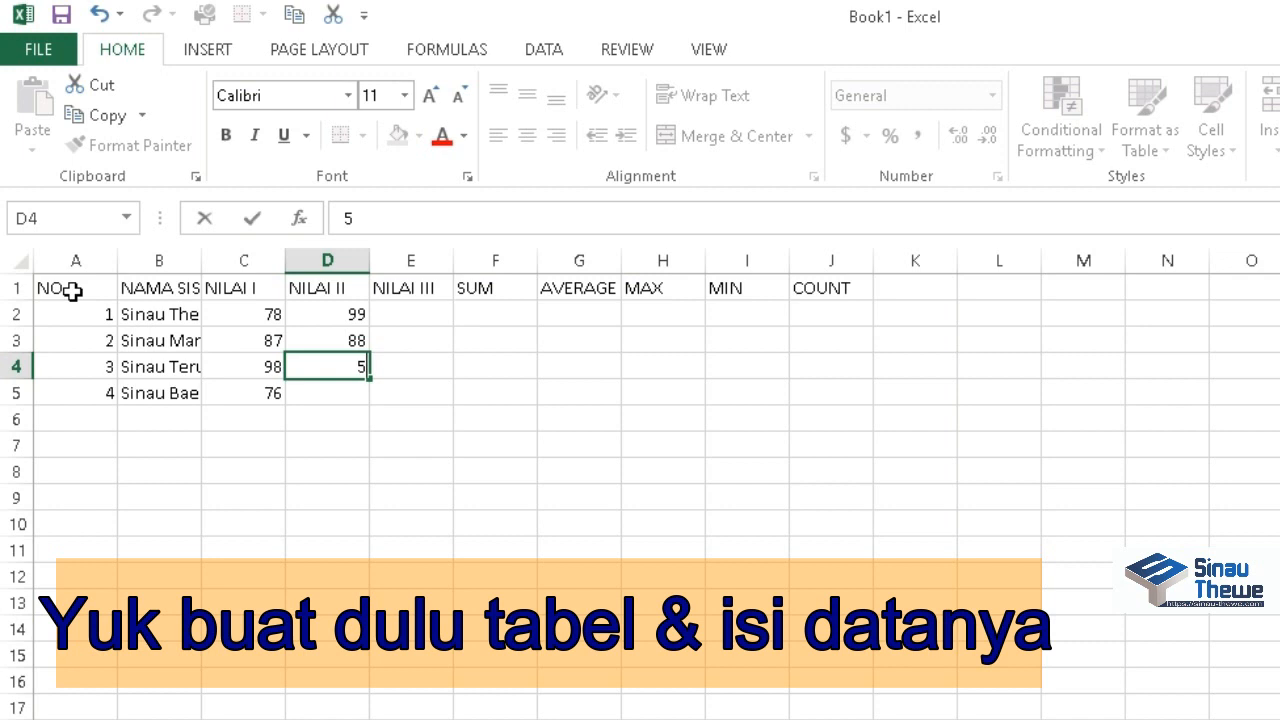
type("8")
key("Return")
type("74")
Fill the NILAI III column with the scores 98, 87, 96 and 85 in cells E2 to E5.
key("Tab")
key("Up")
key("Up")
key("Up")
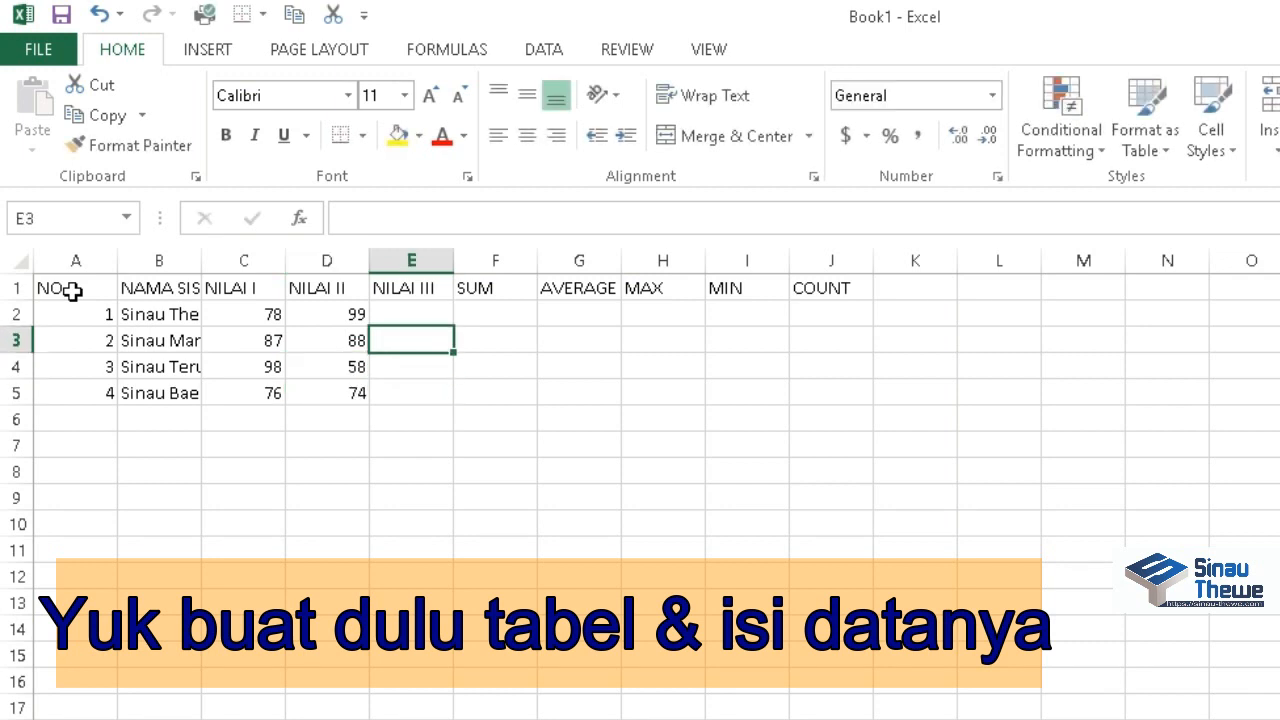
type("98")
key("Return")
type("87")
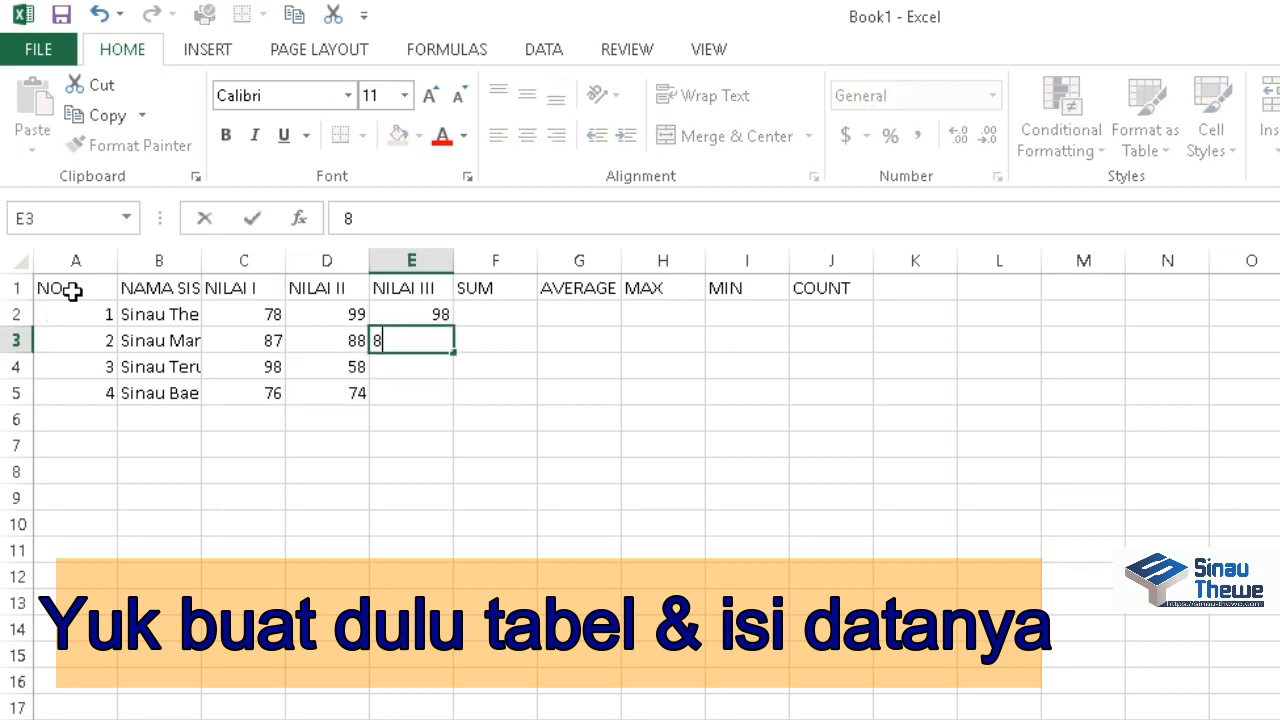
key("Return")
type("96")
key("Return")
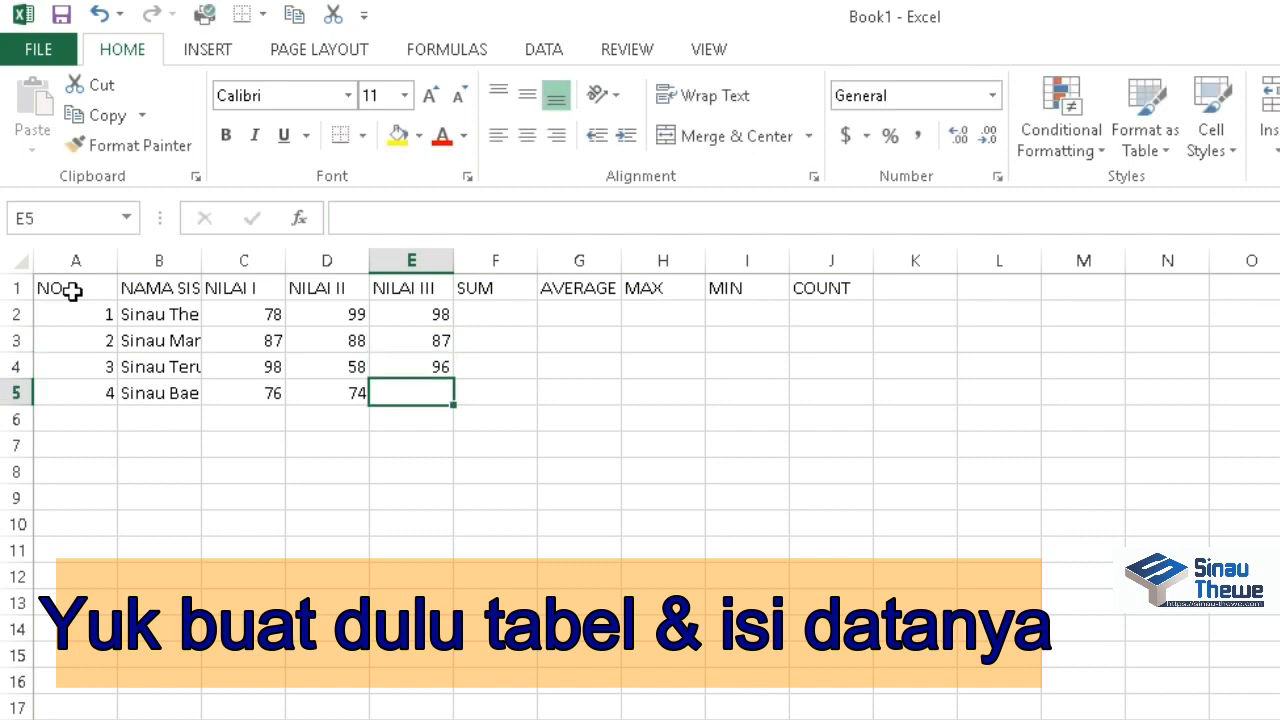
type("8")
key("Right")
key("Up")
key("Up")
key("Up")
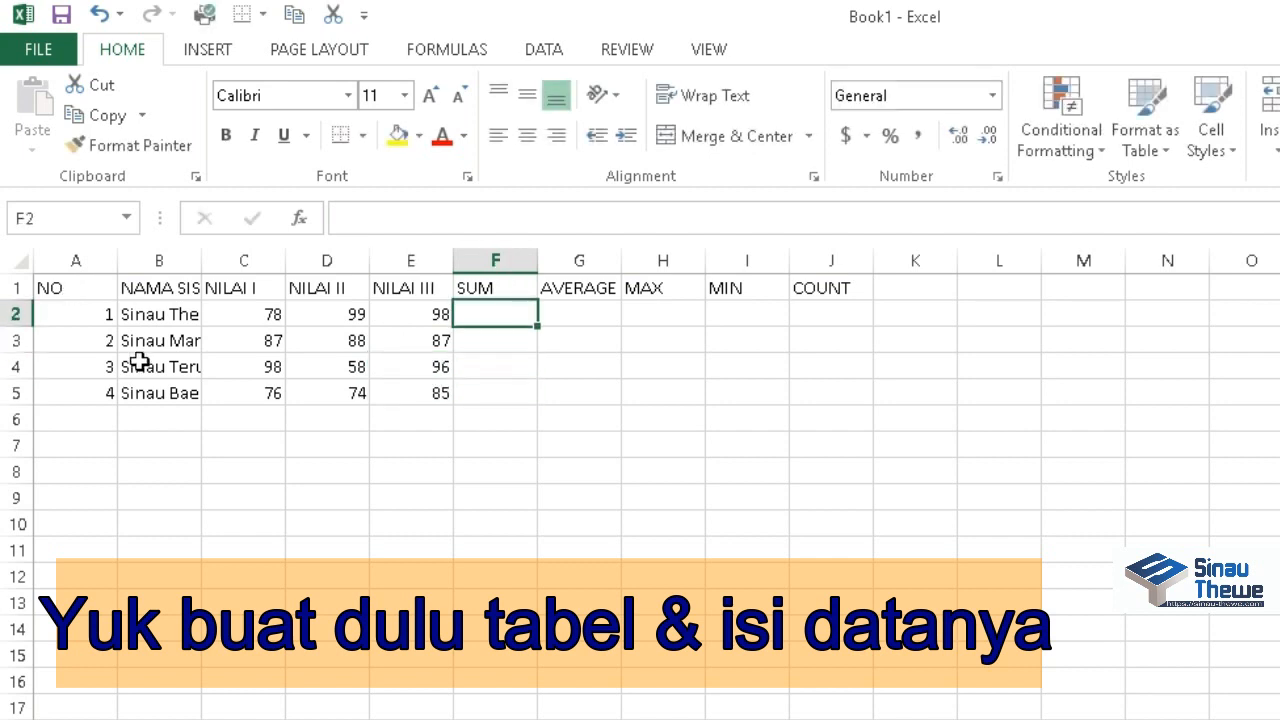
Enter the row labels SUM, AVERAGE, MAX, MIN and COUNT in cells A6 to A10, below the student numbers.
left_click(82, 424)
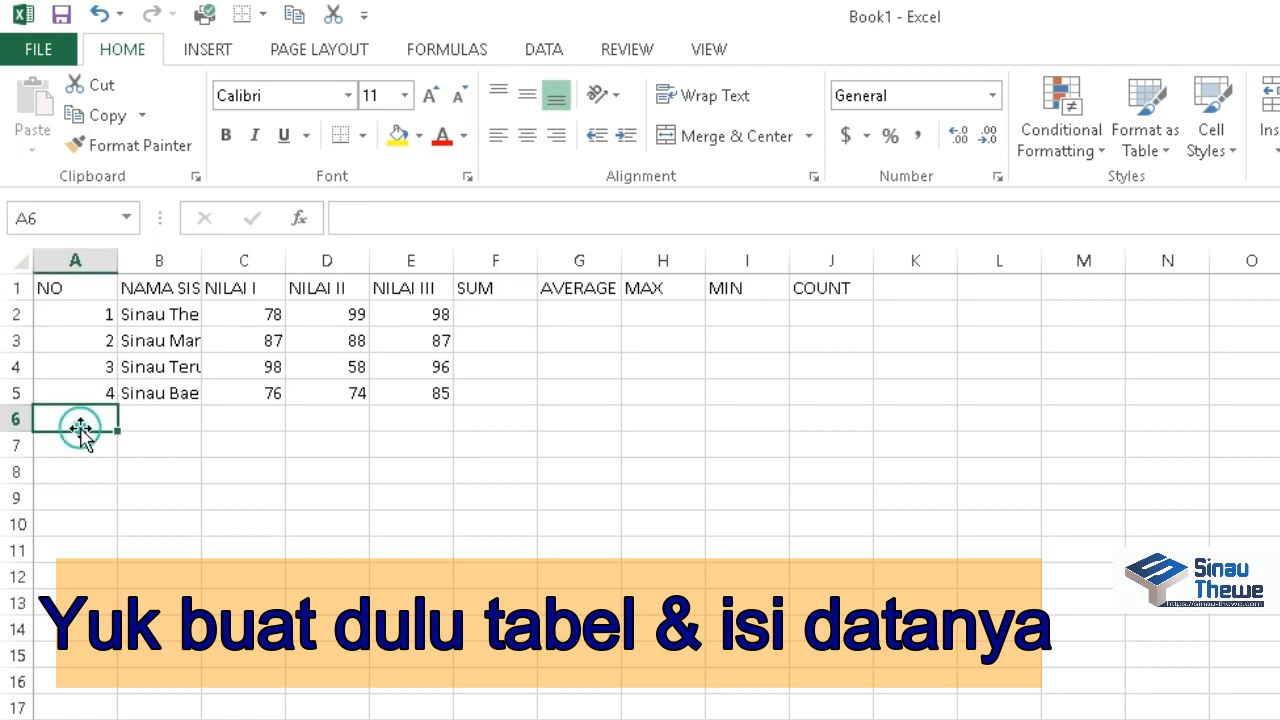
left_click(260, 419)
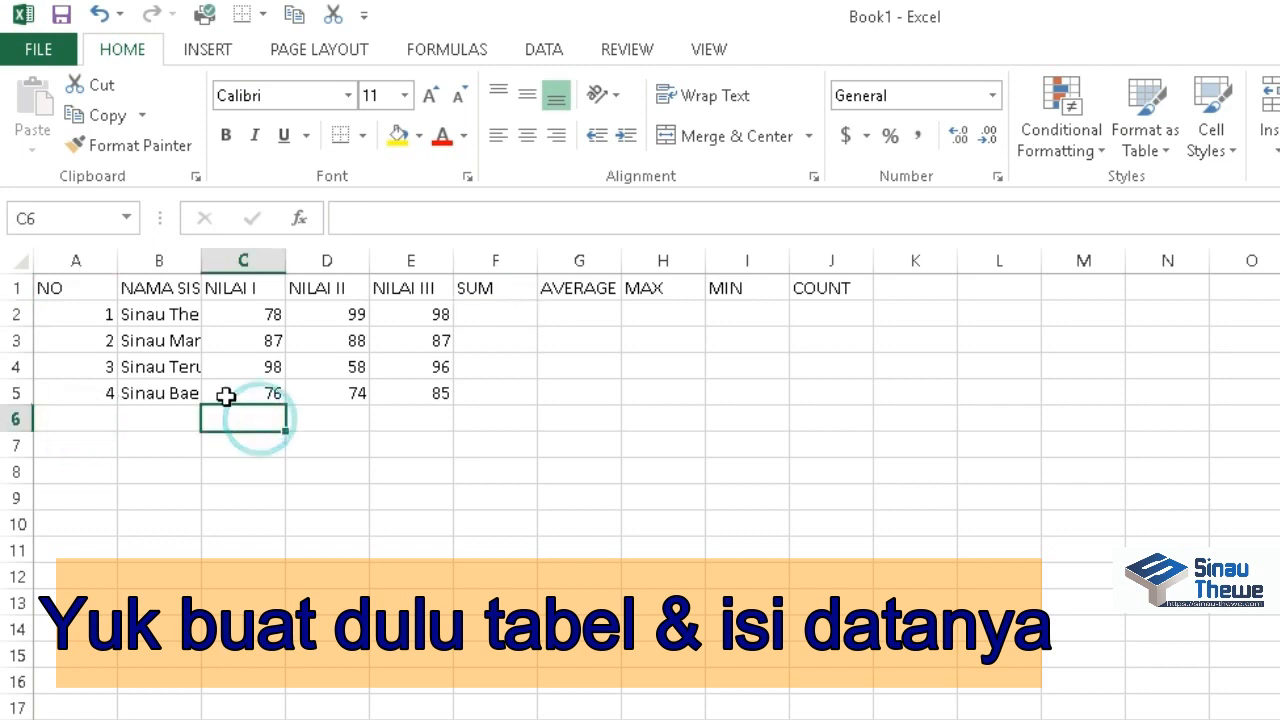
left_click(84, 410)
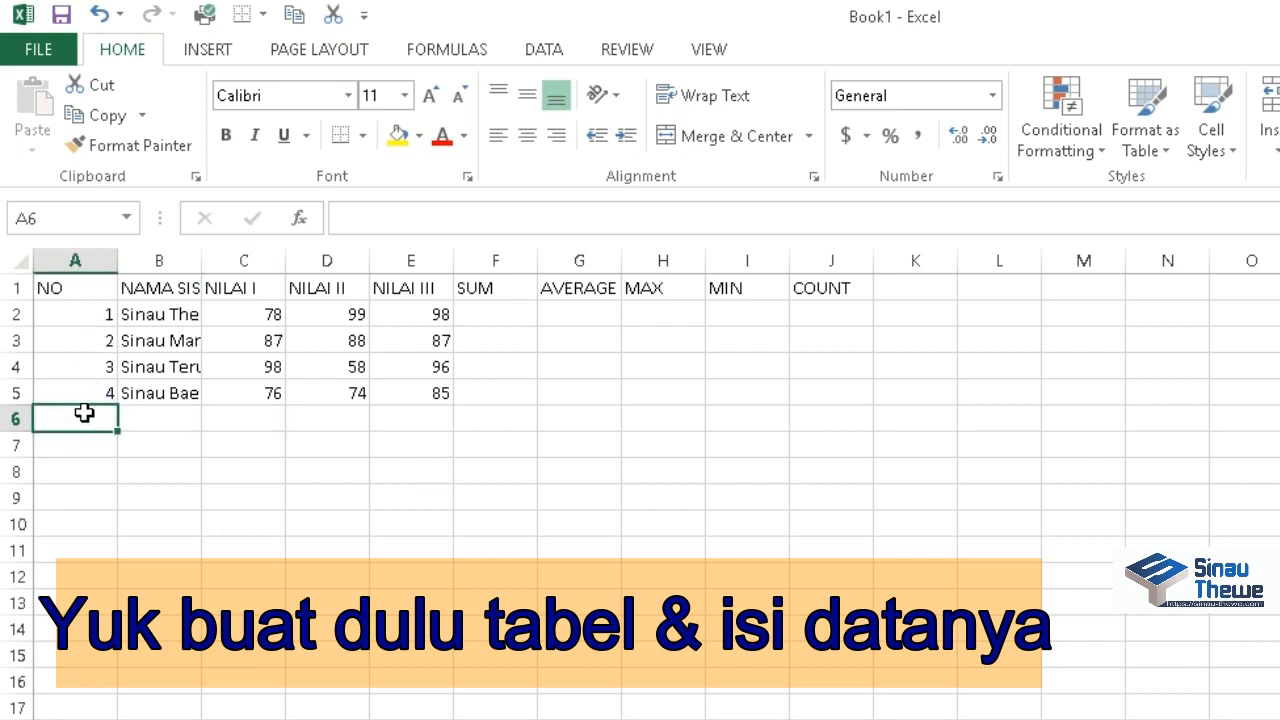
type("Su")
key("BackSpace")
type("UM")
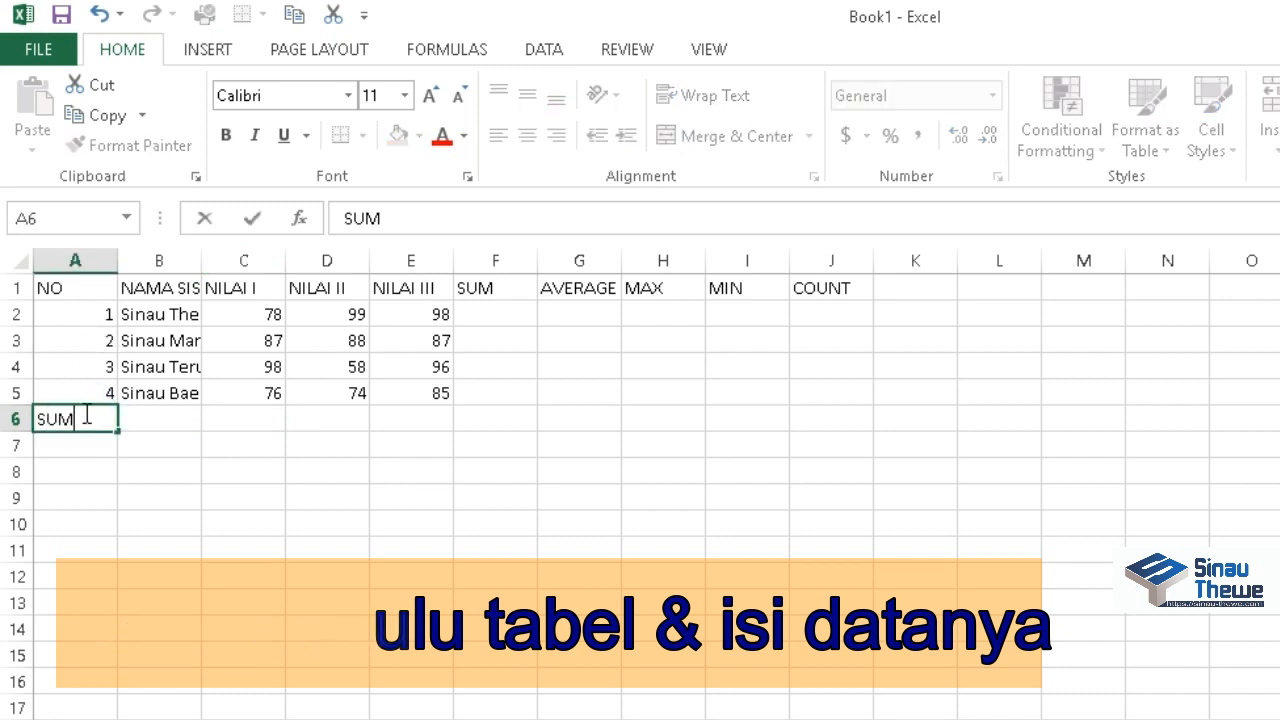
key("Return")
type("AVERAGE")
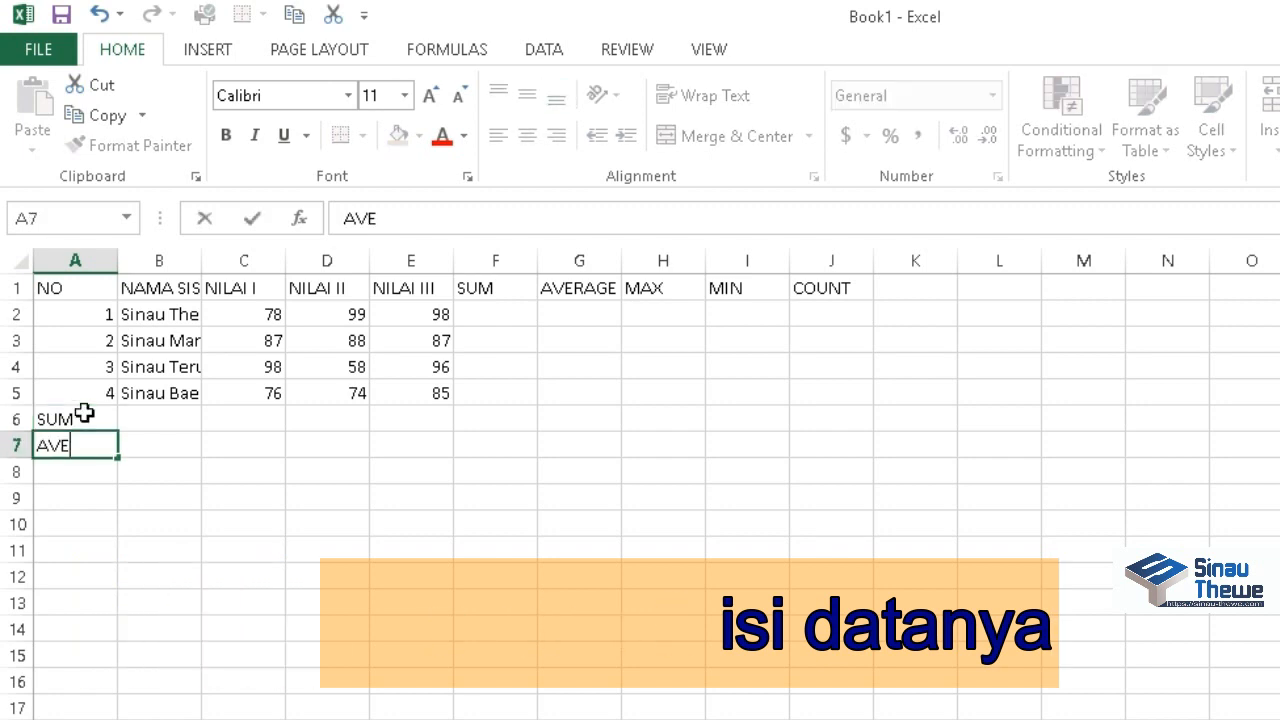
key("Return")
type("MAX")
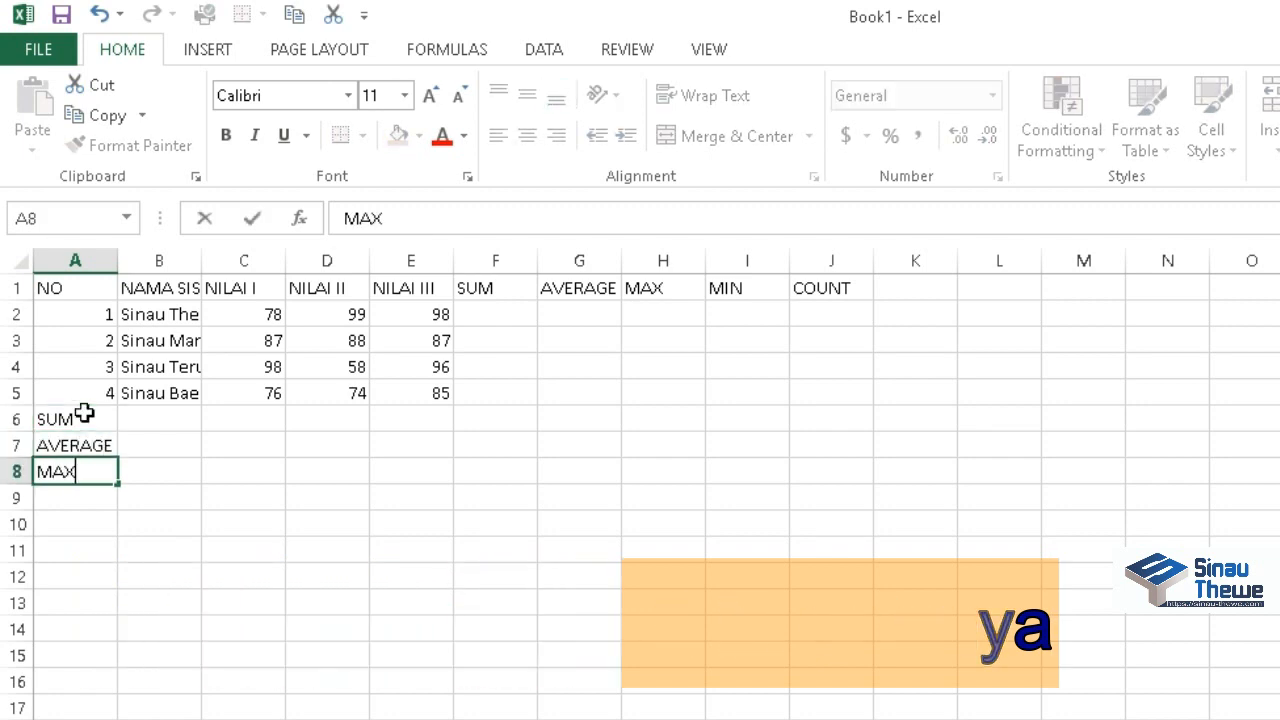
key("Return")
type("MIN")
key("Return")
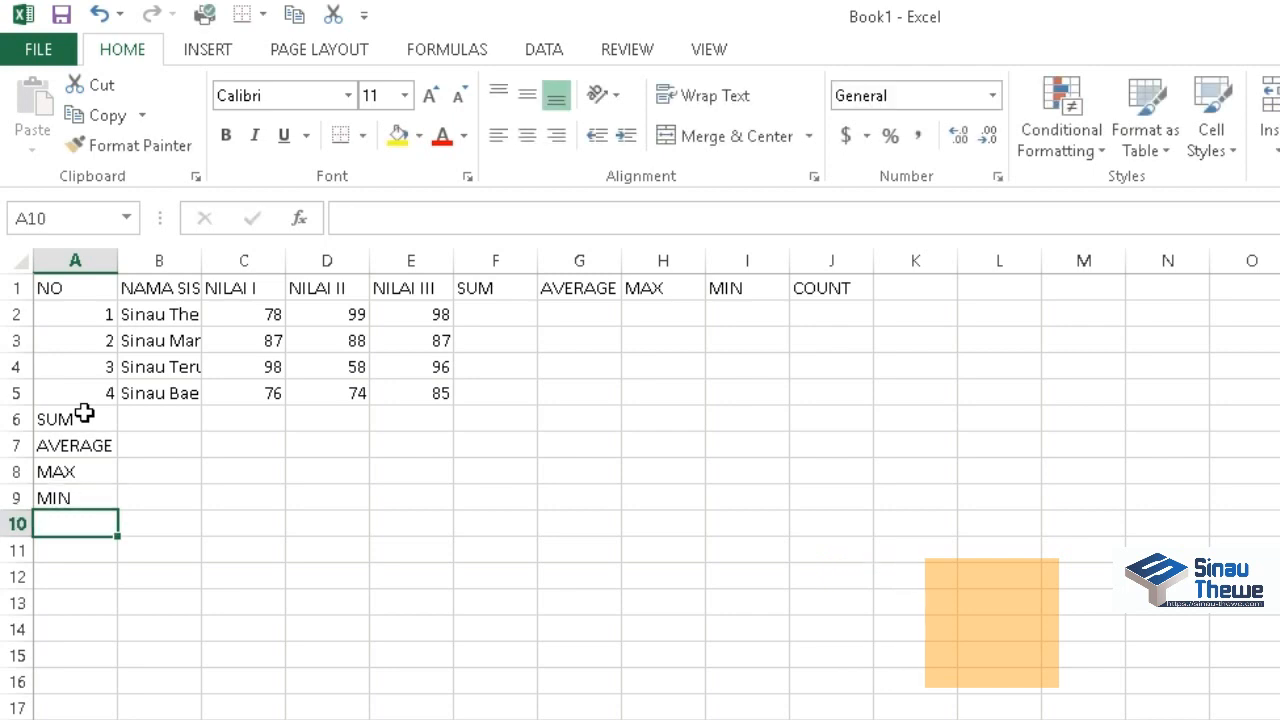
type("COUNT")
key("Return")
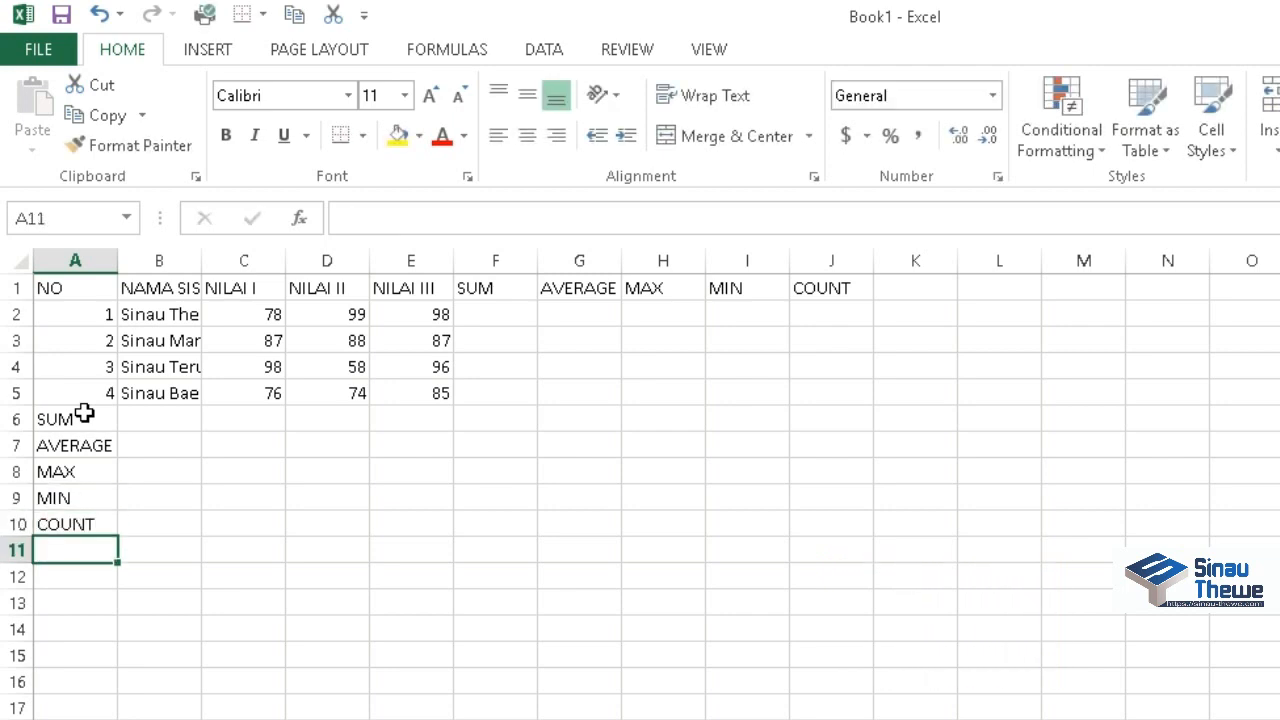
Apply all borders to the table range A1:J10 and center its contents horizontally.
left_click_drag(87, 290, 845, 519)
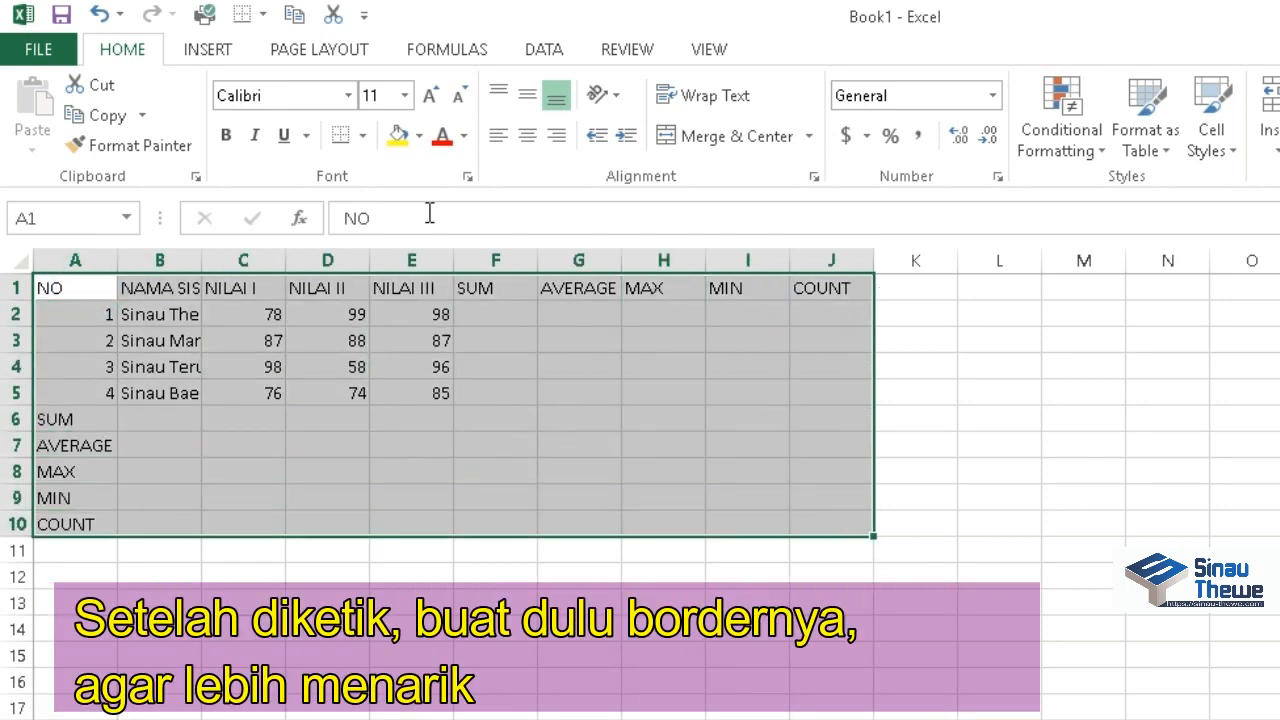
left_click(358, 137)
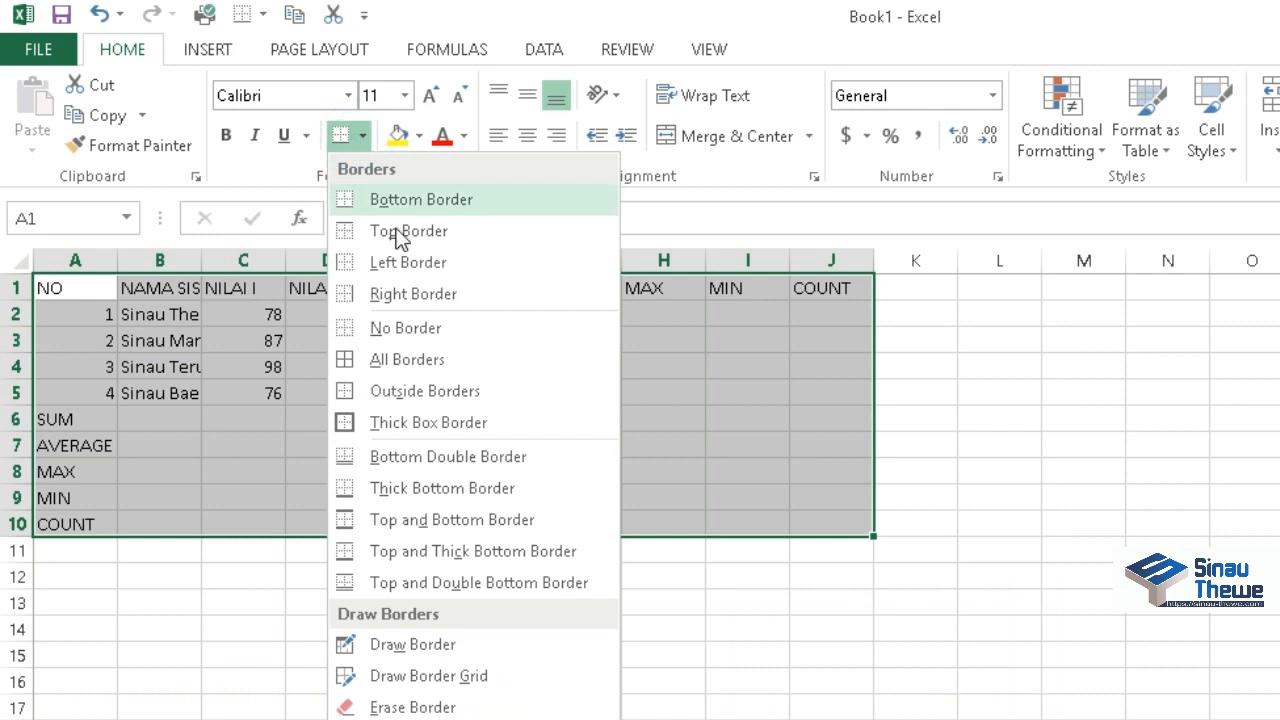
left_click(406, 360)
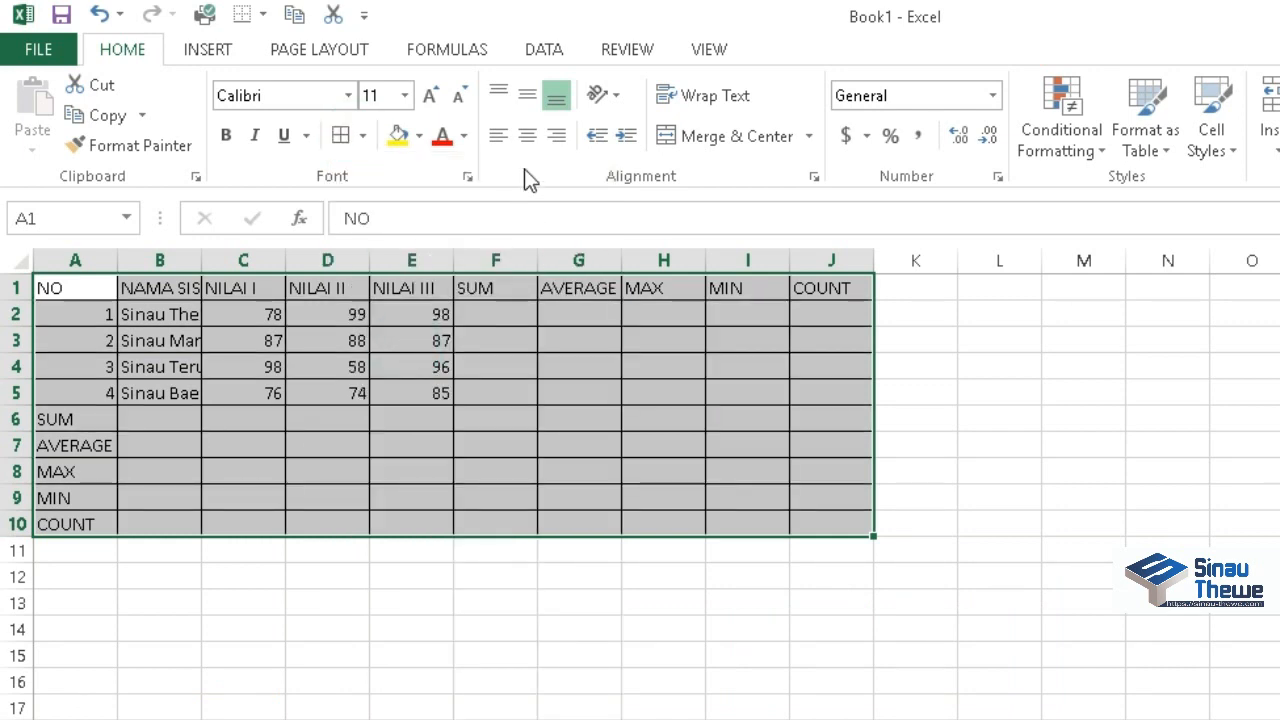
left_click(525, 140)
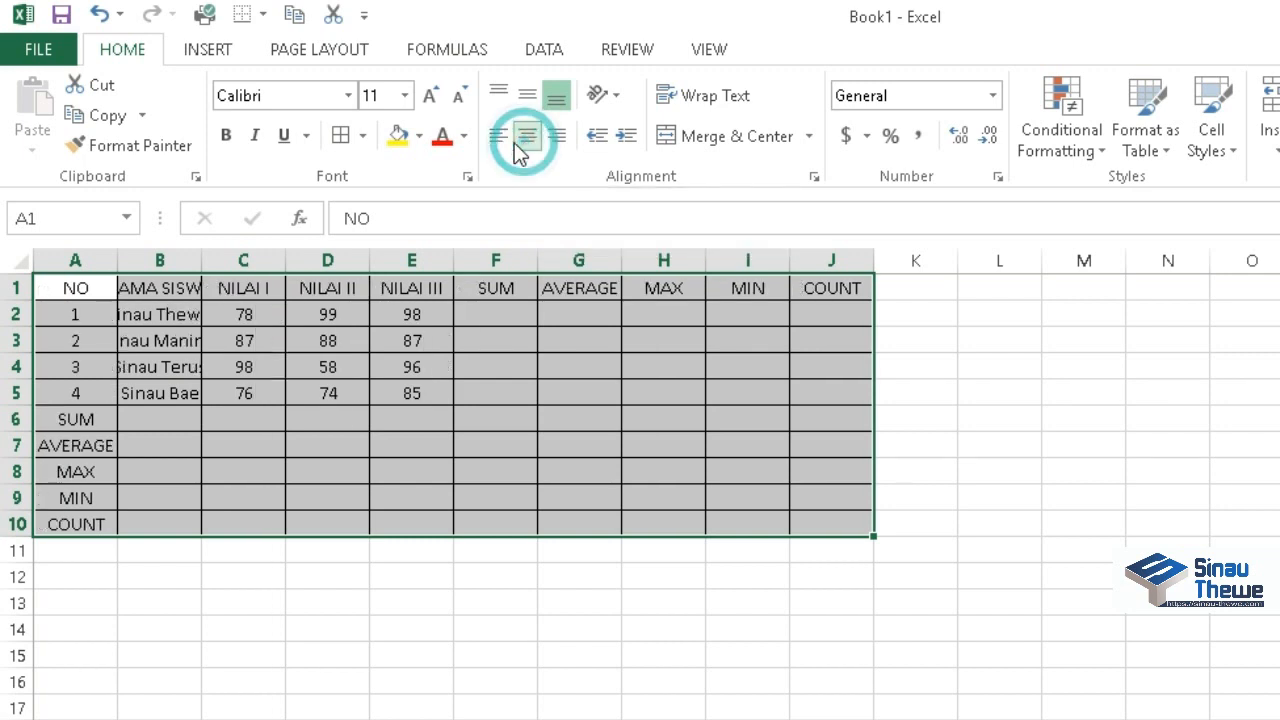
Autofit the width of the NAMA SISWA column B to its contents.
left_click(130, 365)
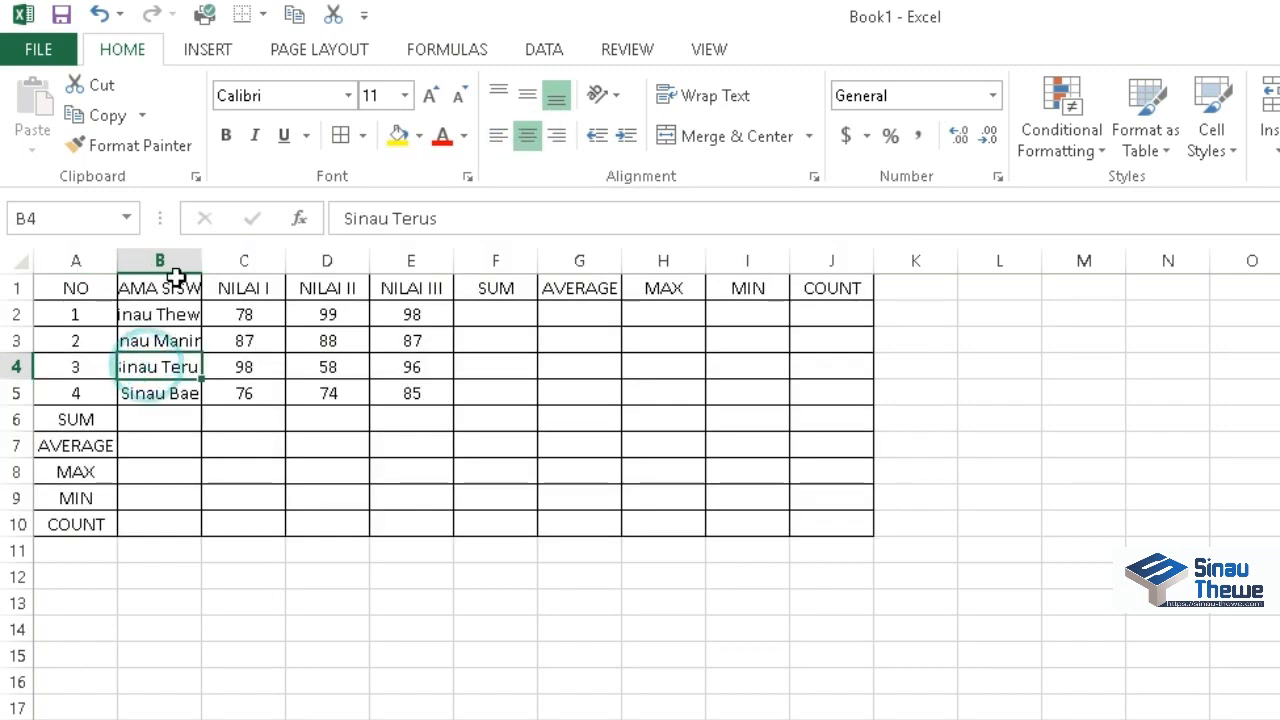
double_click(197, 266)
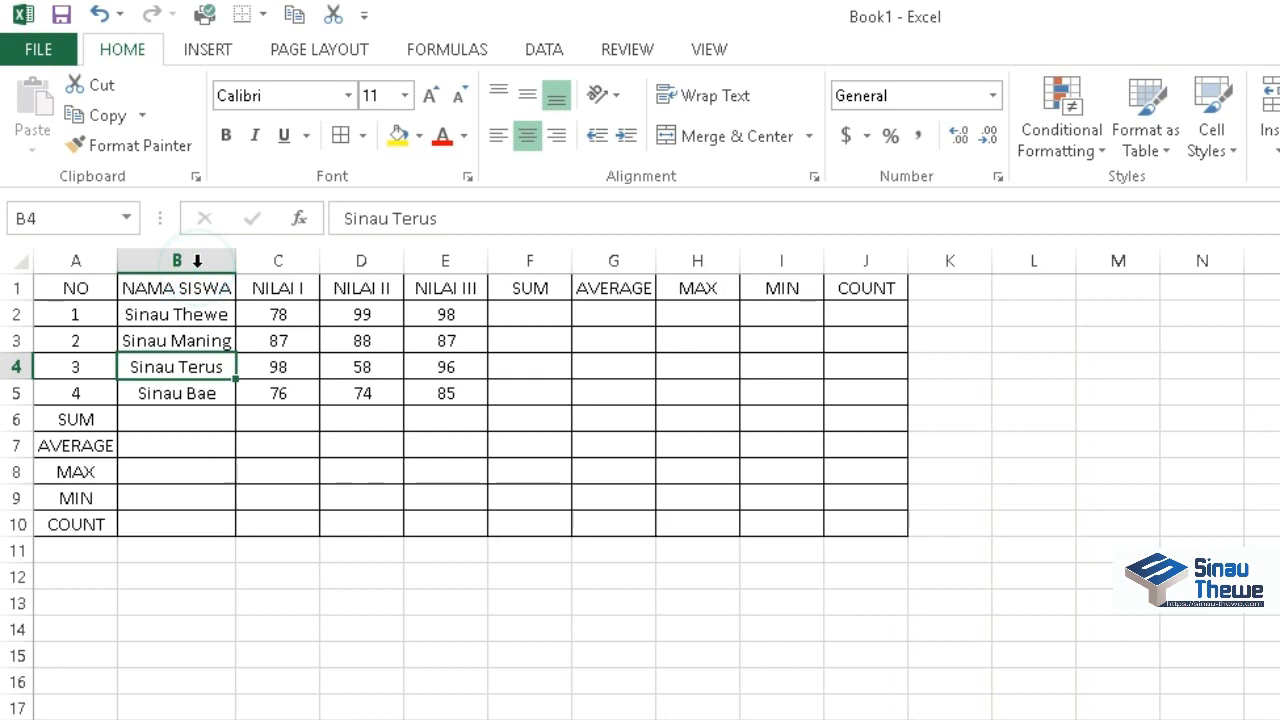
left_click(347, 395)
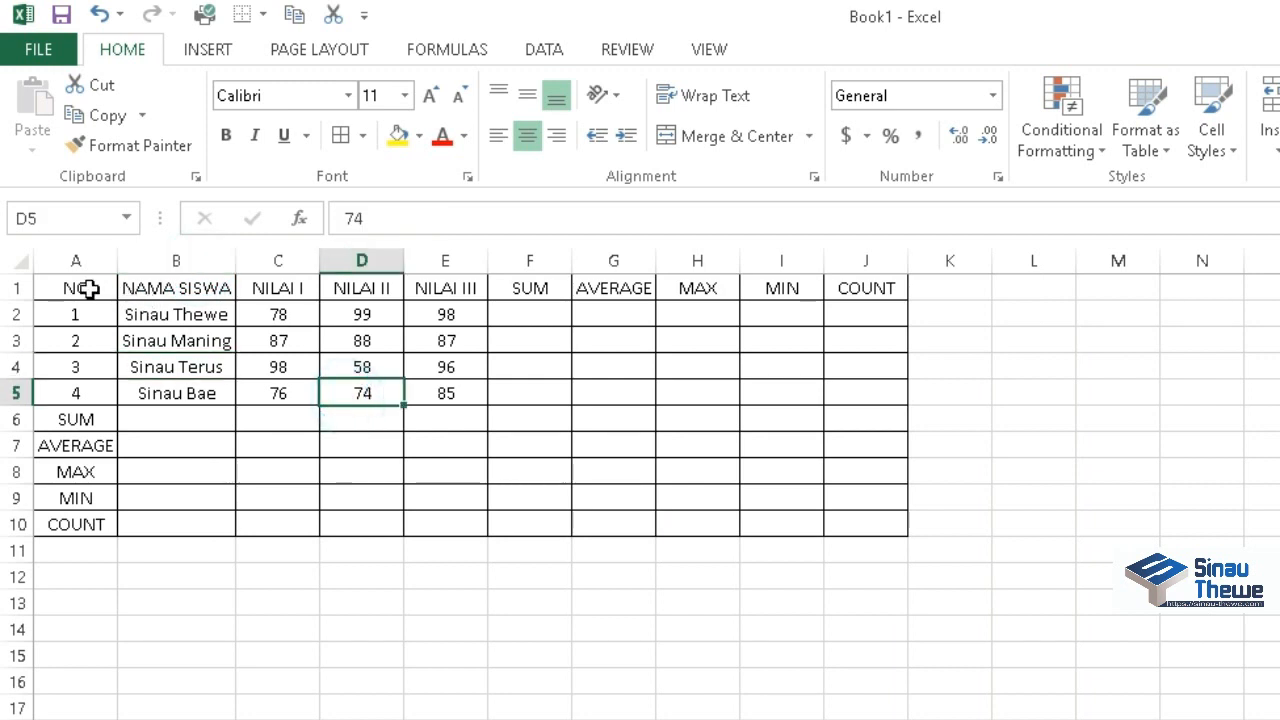
Set the height of rows 1 to 10 to 20 and align their contents vertically to the middle.
left_click_drag(22, 287, 97, 512)
right_click(283, 427)
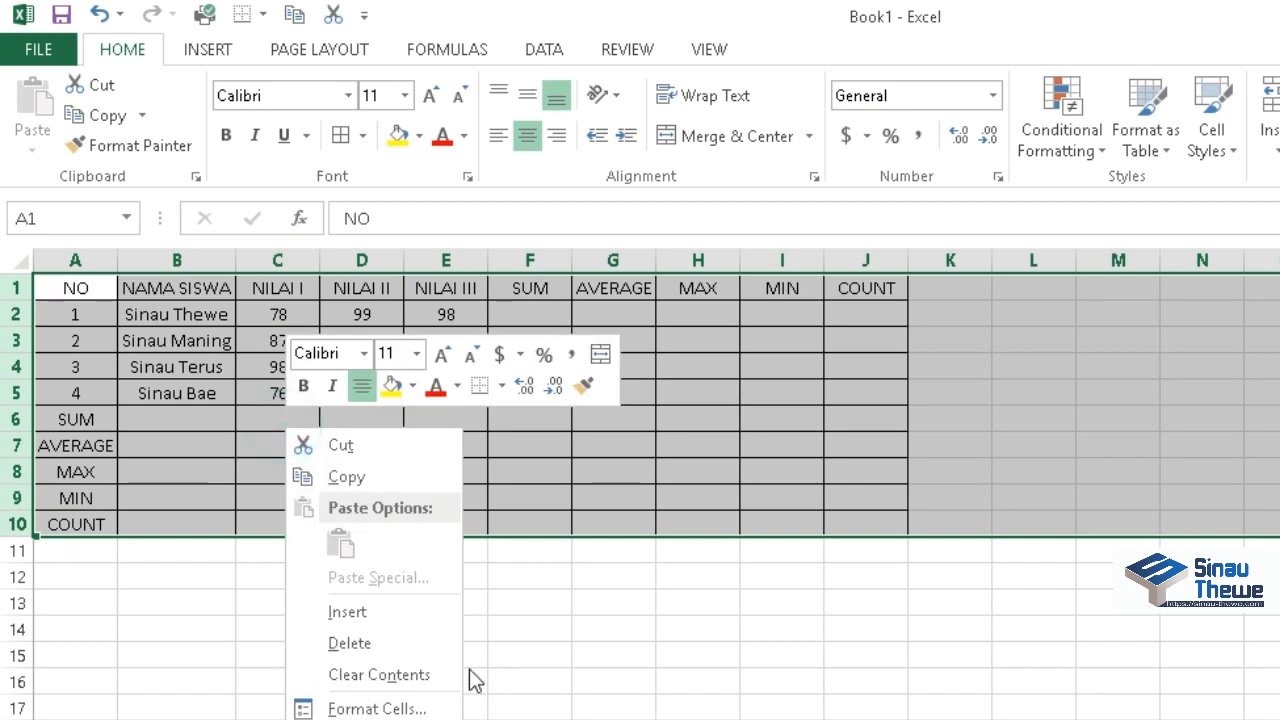
left_click(400, 719)
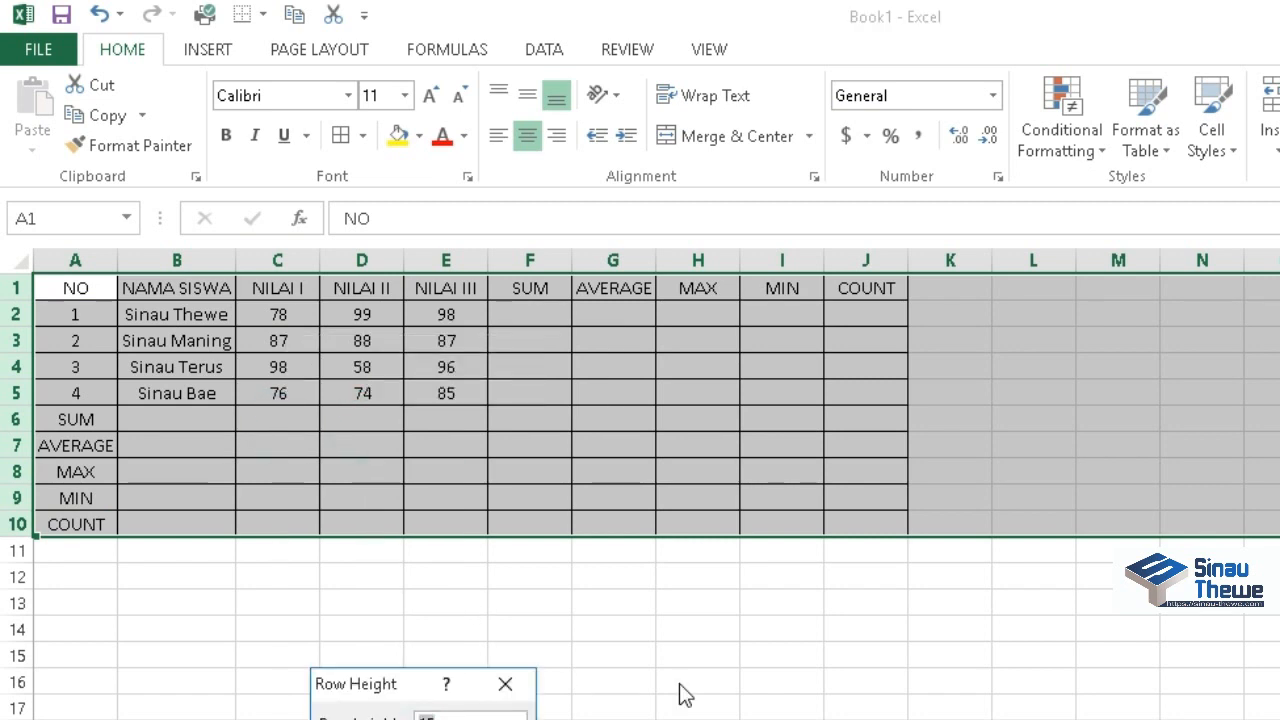
type("20")
key("Return")
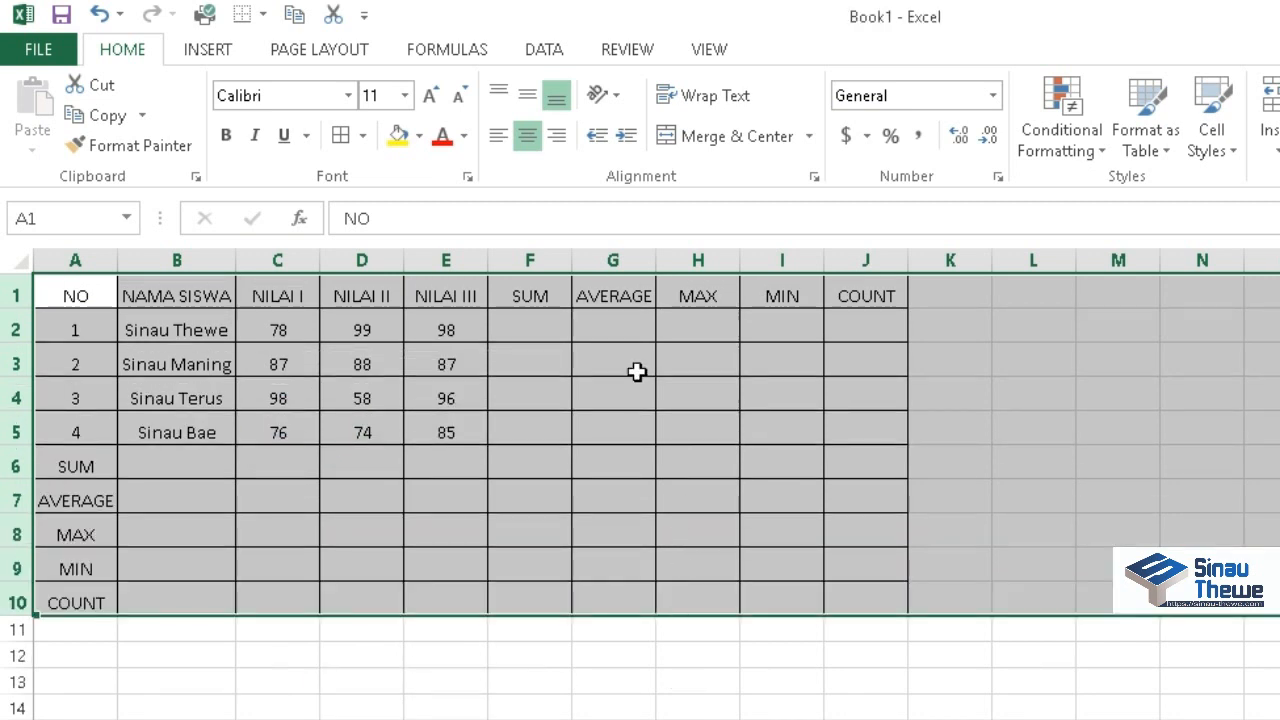
left_click(521, 96)
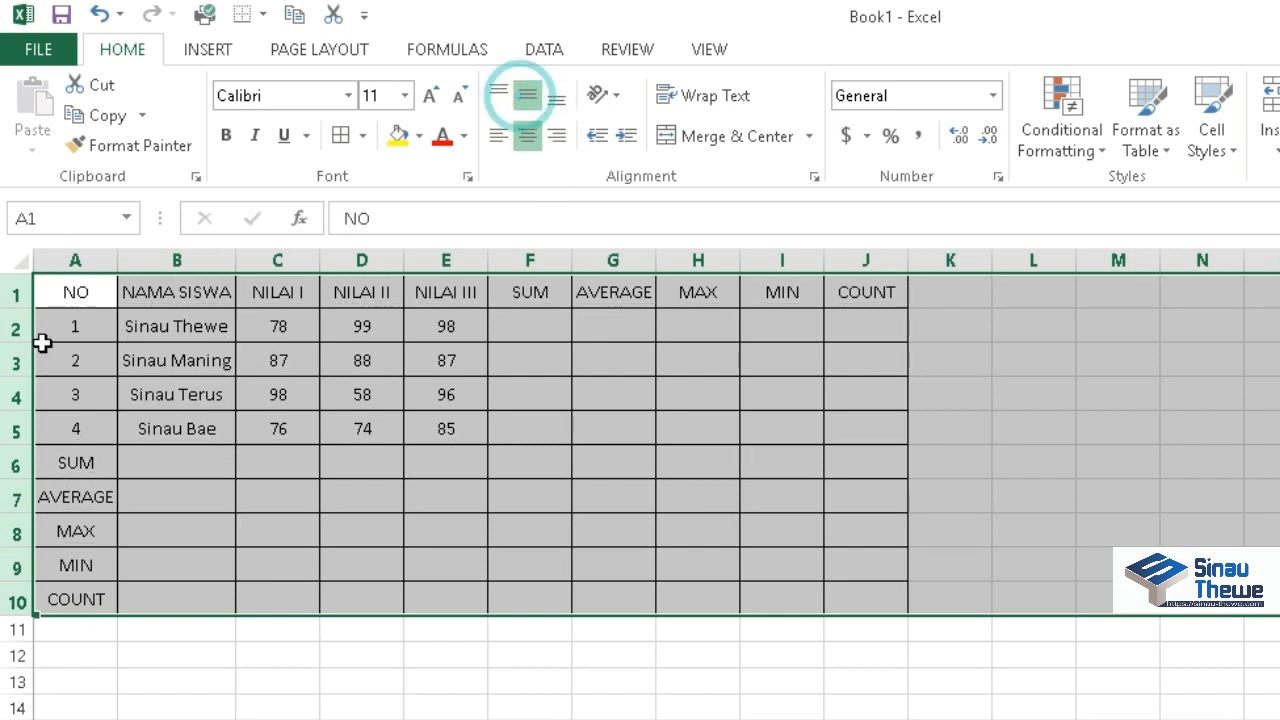
Make the header text in row 1 bold.
left_click(20, 291)
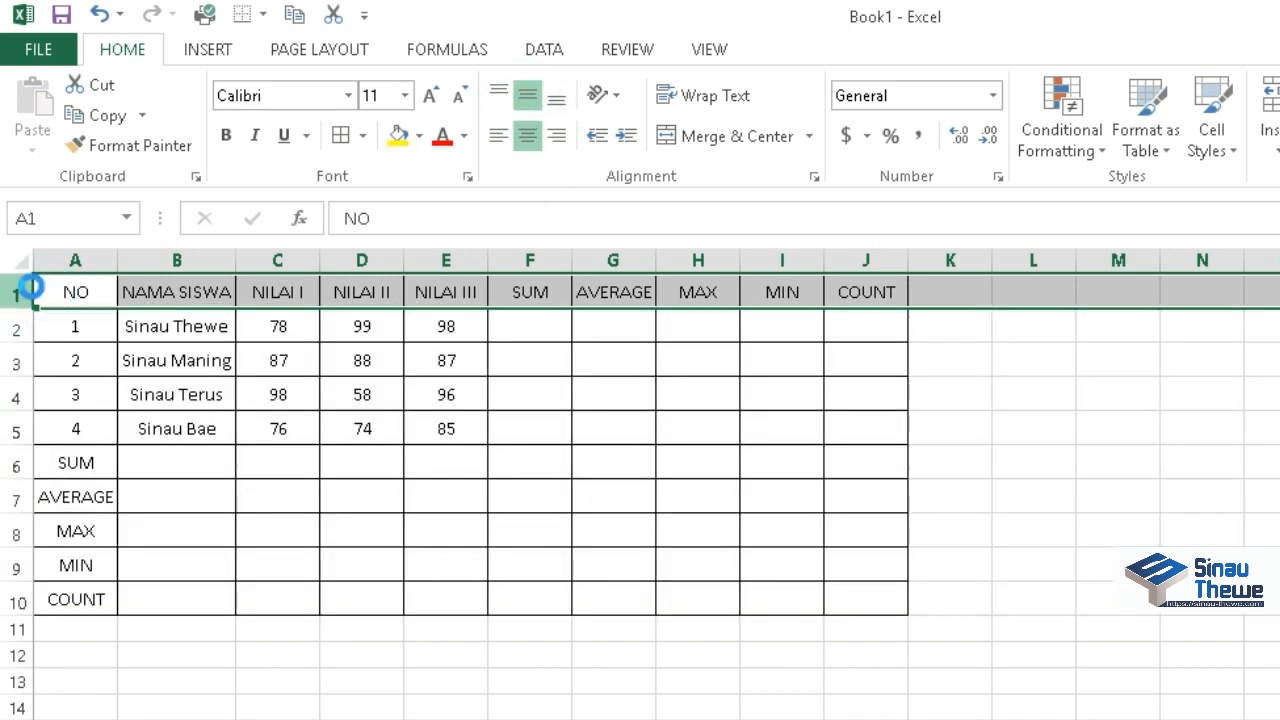
key("ctrl+b")
left_click(404, 398)
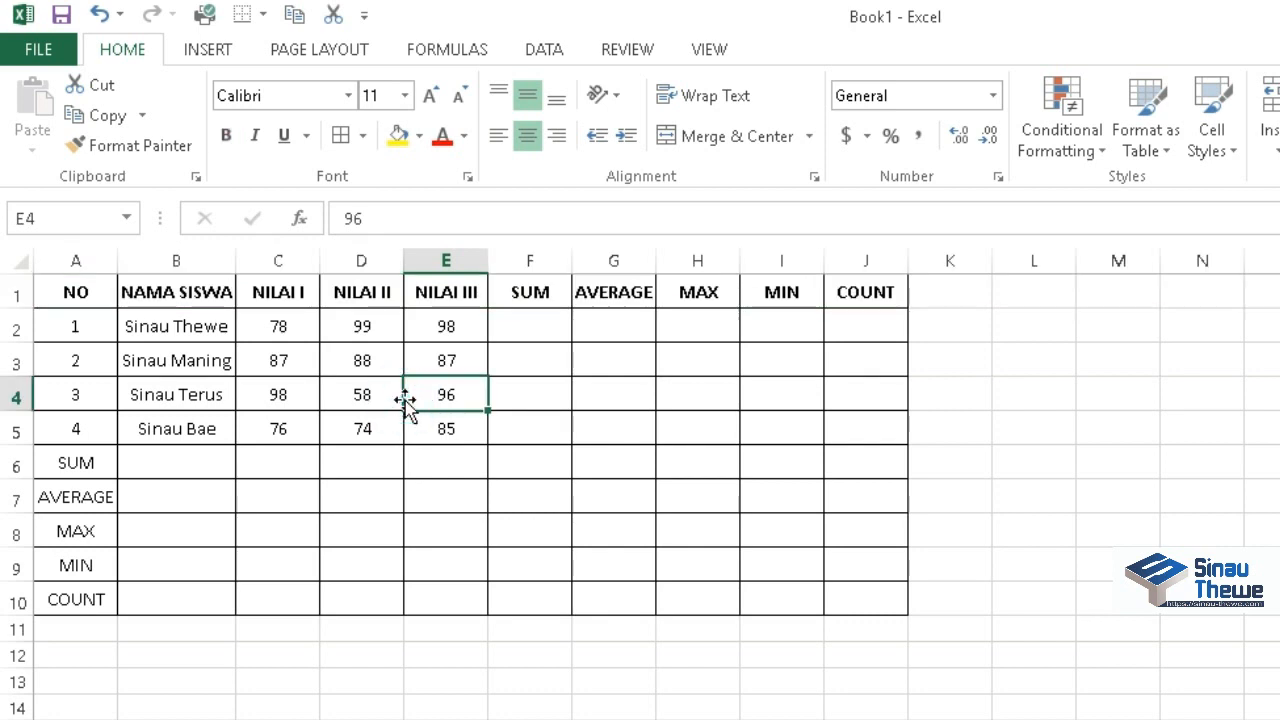
Merge columns A and B row by row across A6:B10 for the SUM to COUNT labels, using Merge Across.
left_click_drag(90, 463, 171, 597)
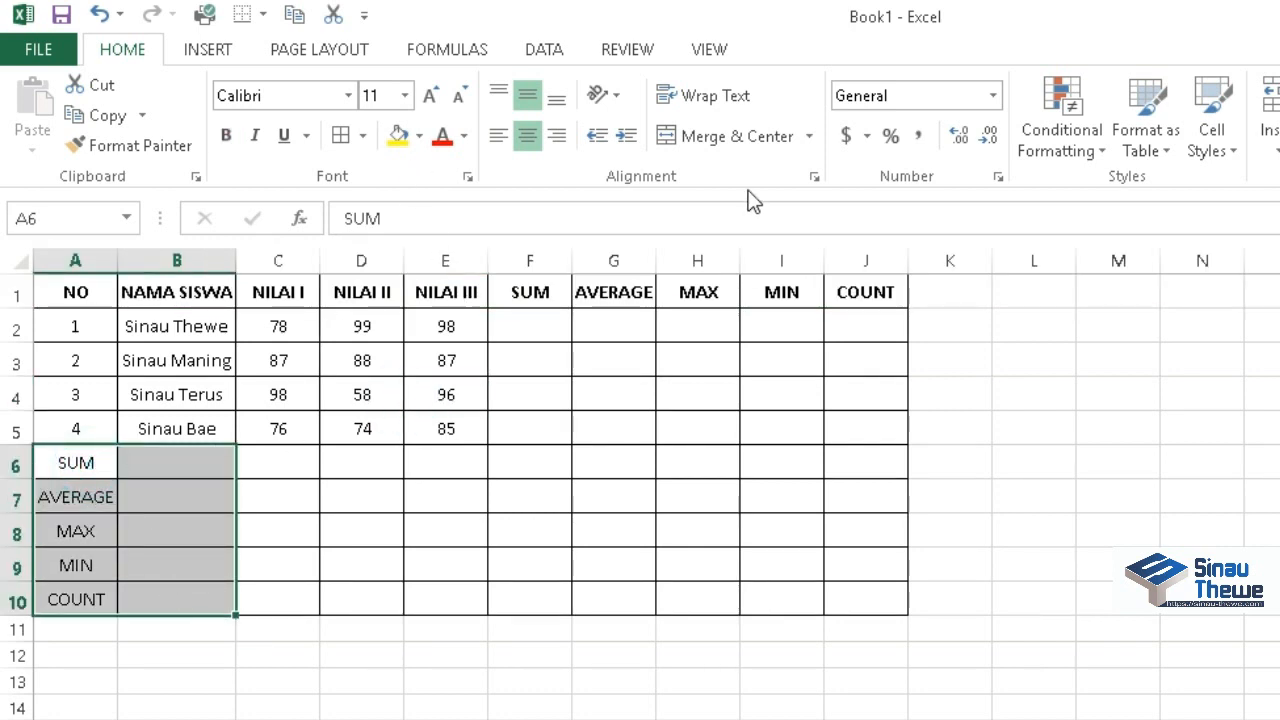
left_click(811, 142)
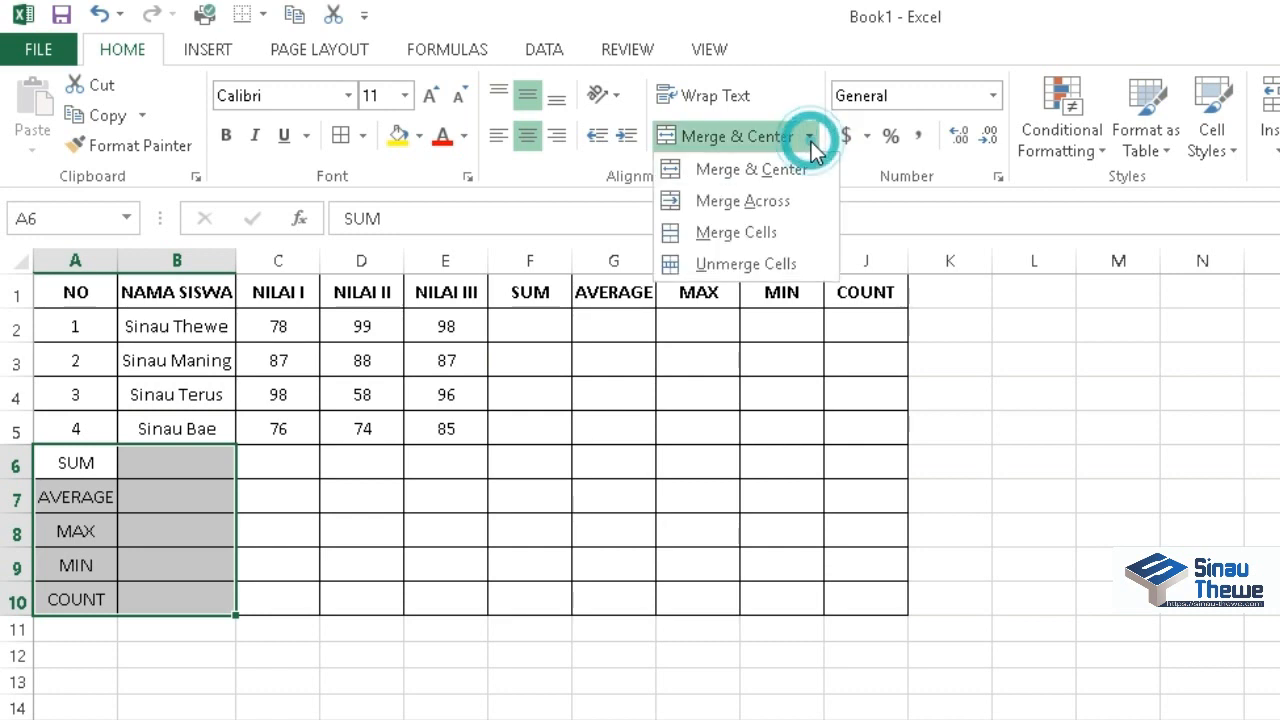
left_click(799, 198)
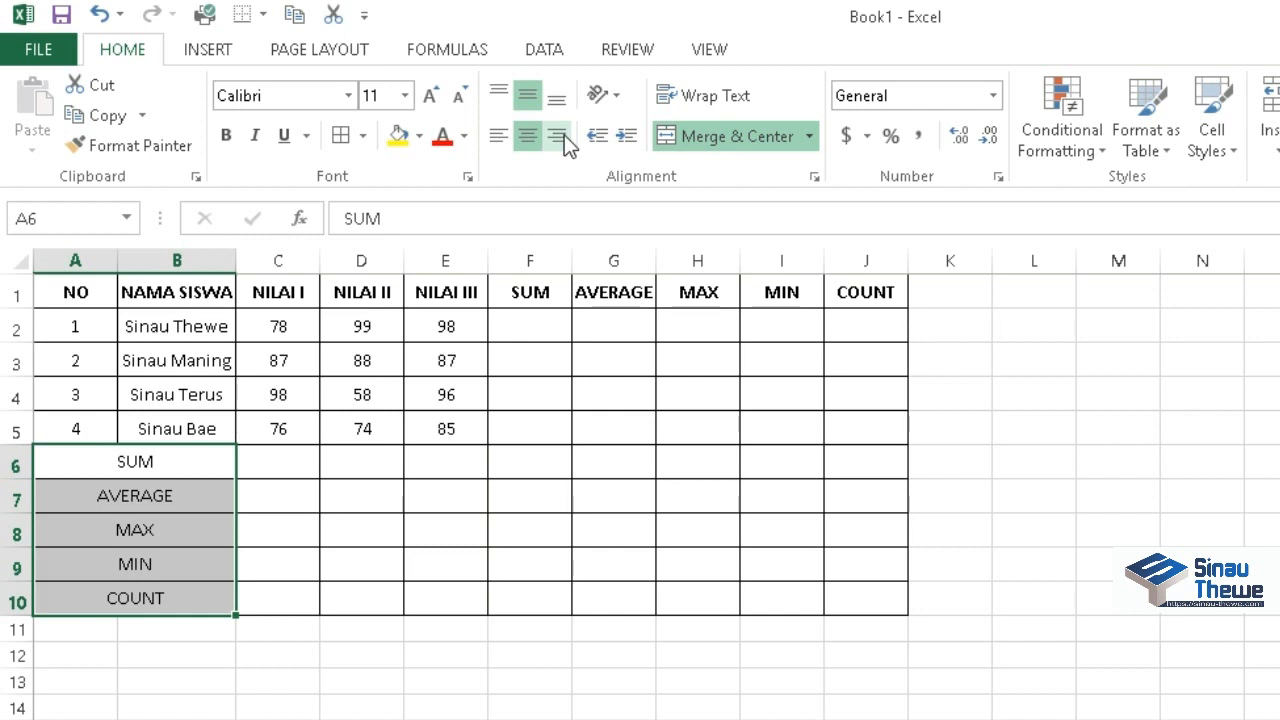
left_click(452, 503)
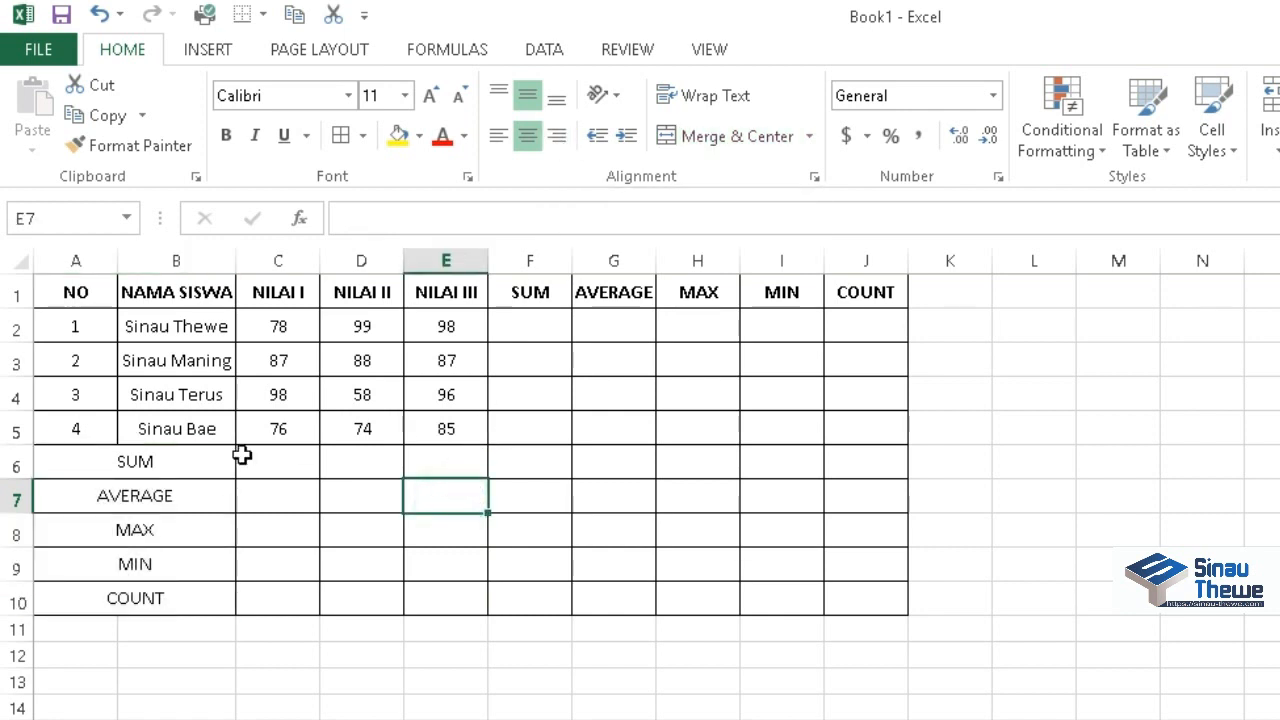
left_click(586, 515)
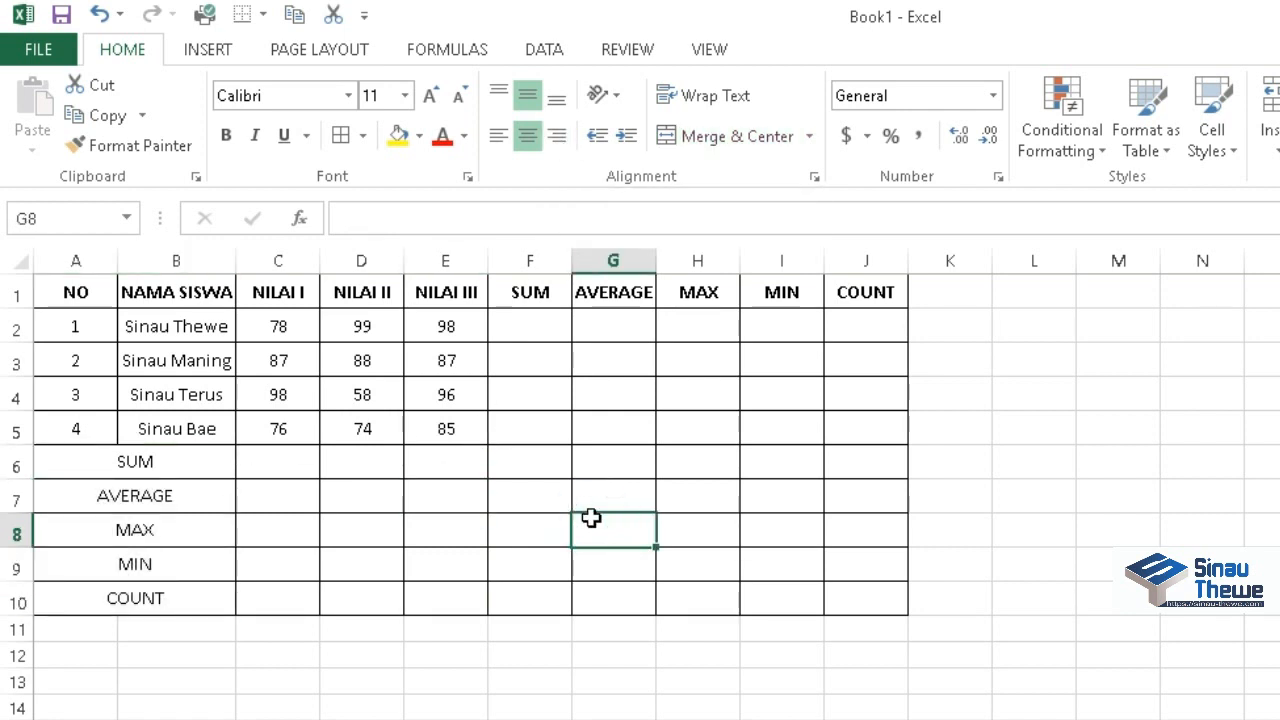
Enter the formula =SUM(C2:E2) in cell F2 to total the first student's scores.
left_click(514, 333)
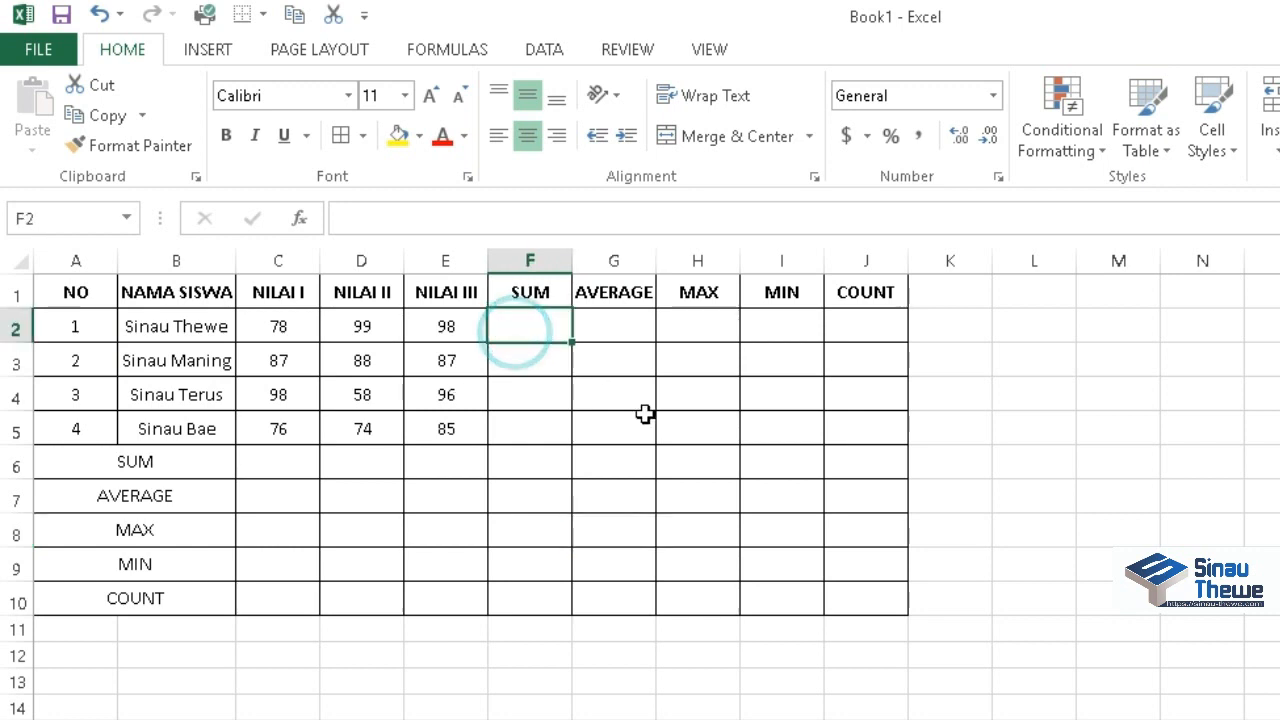
left_click_drag(278, 320, 431, 329)
left_click(567, 331)
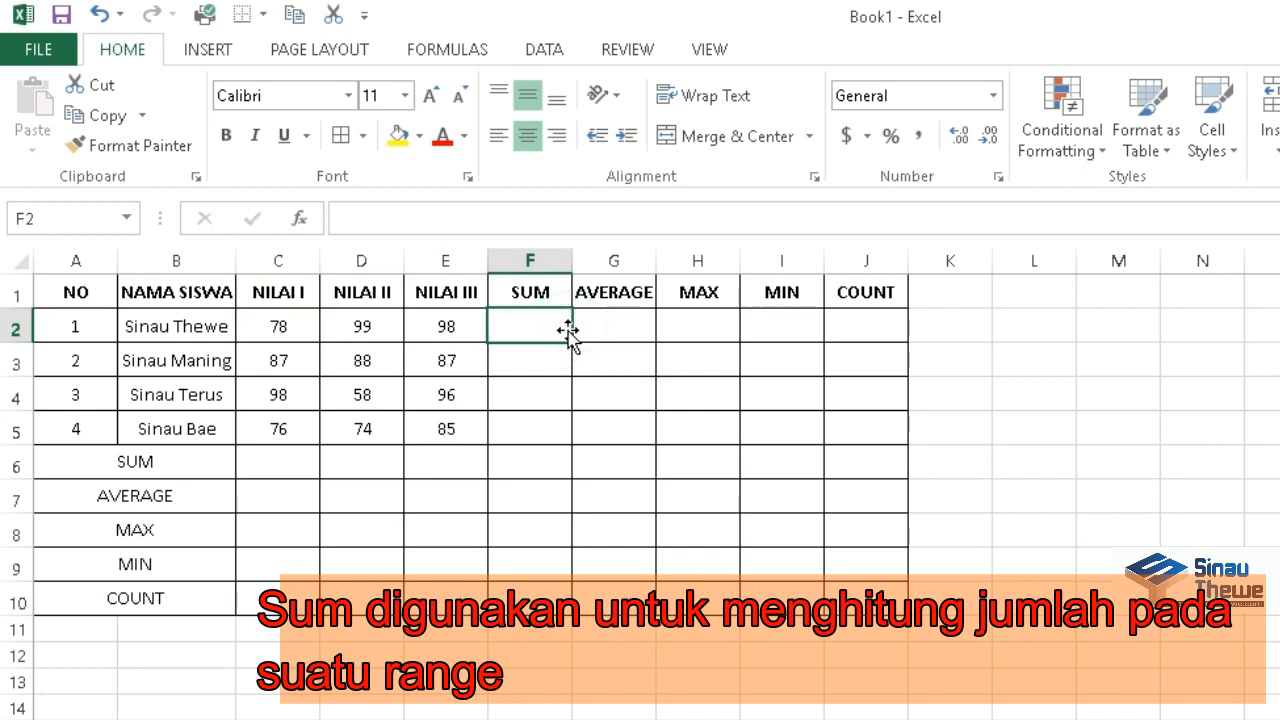
type("=")
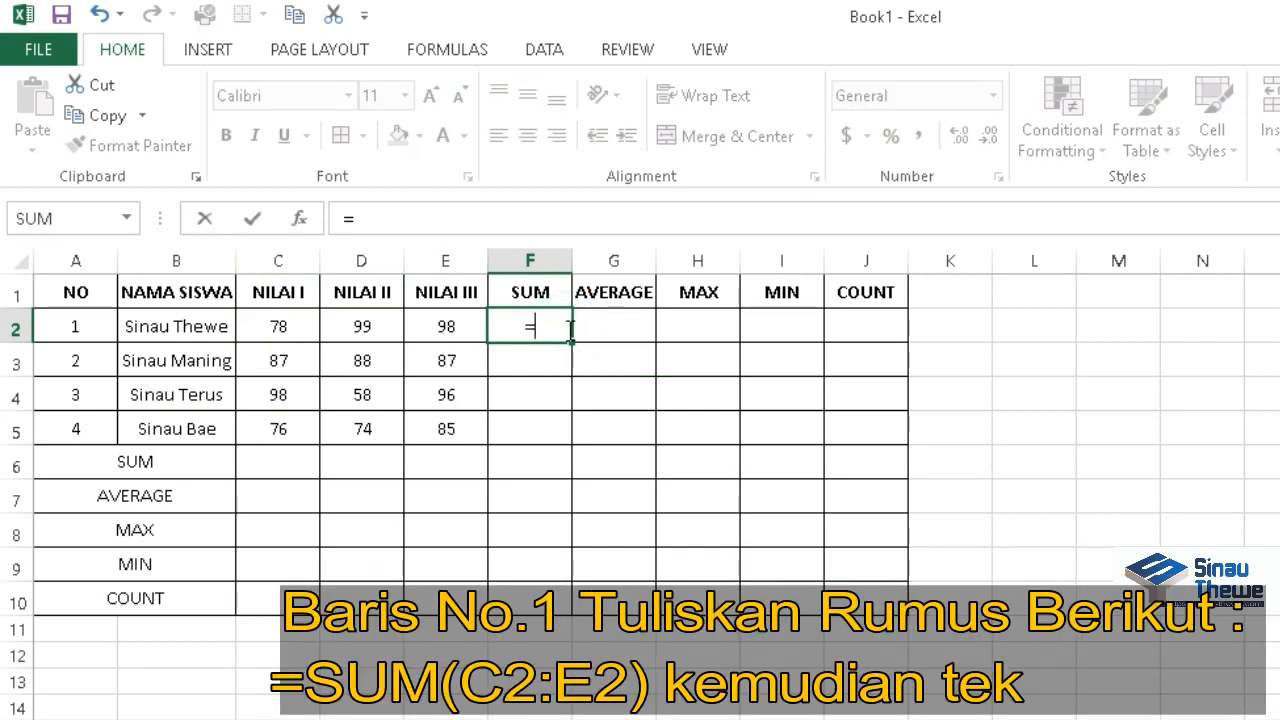
type("SUM(")
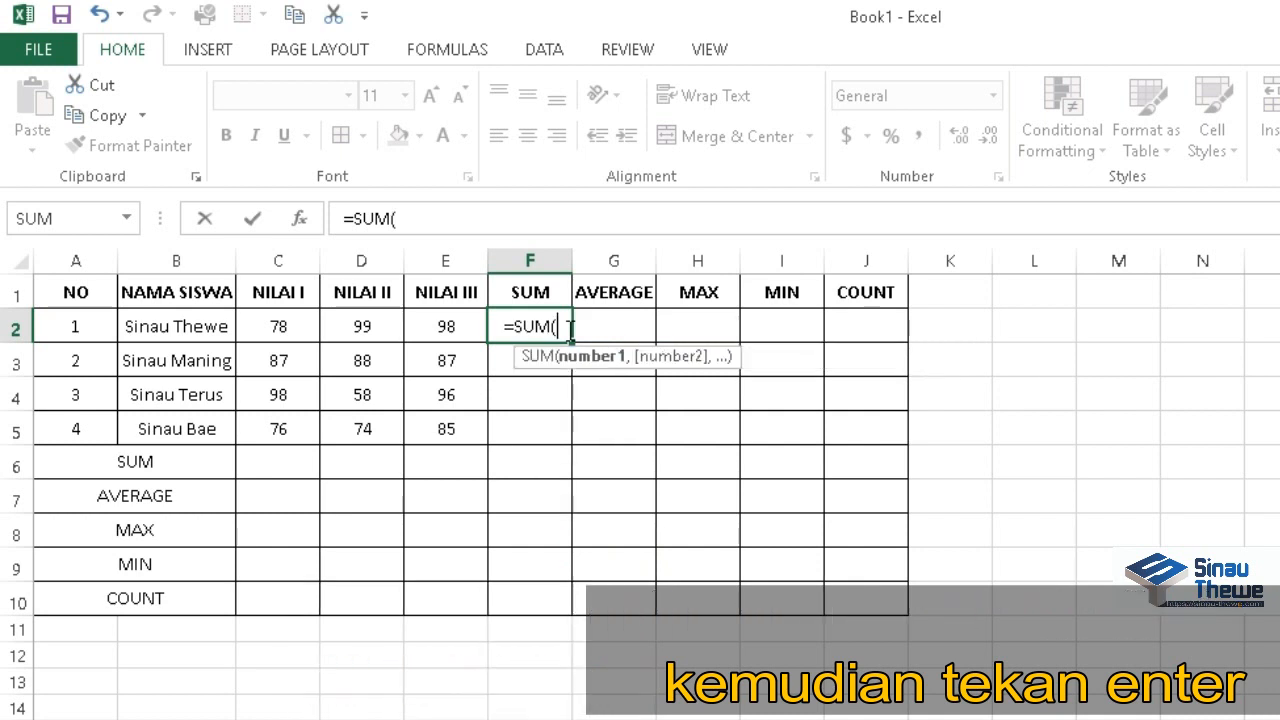
left_click_drag(283, 320, 420, 327)
type(")")
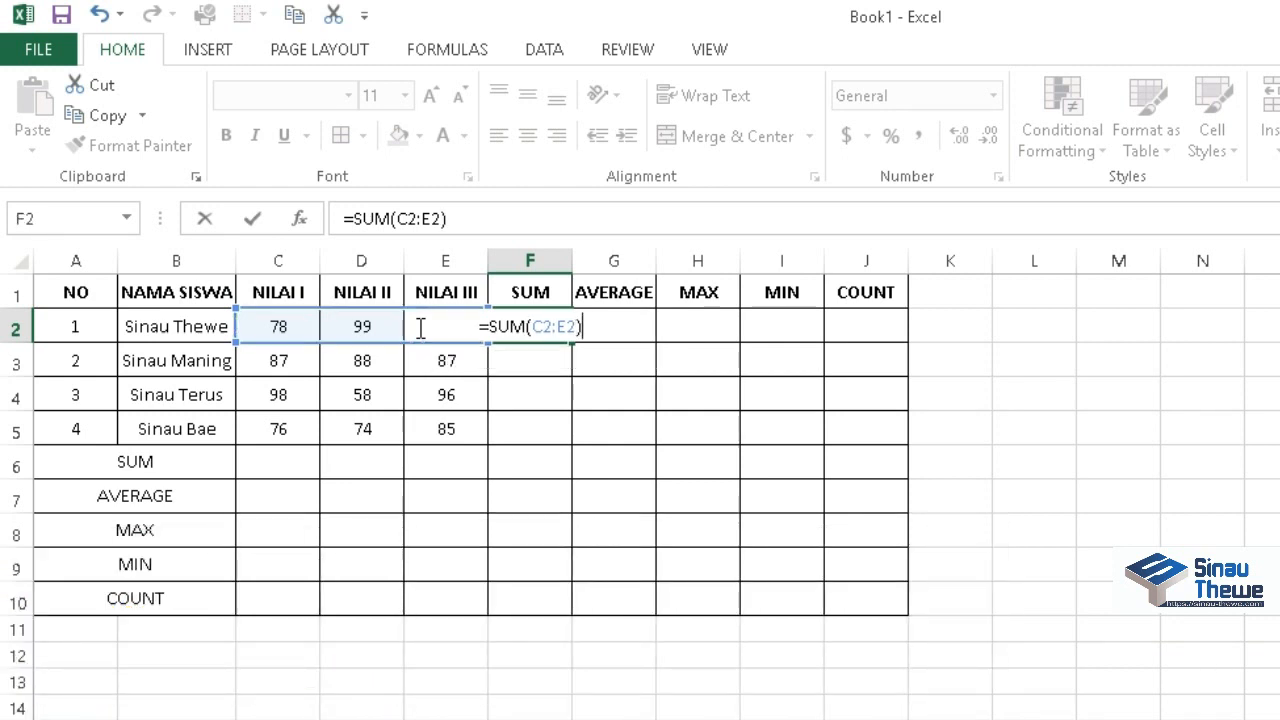
key("Return")
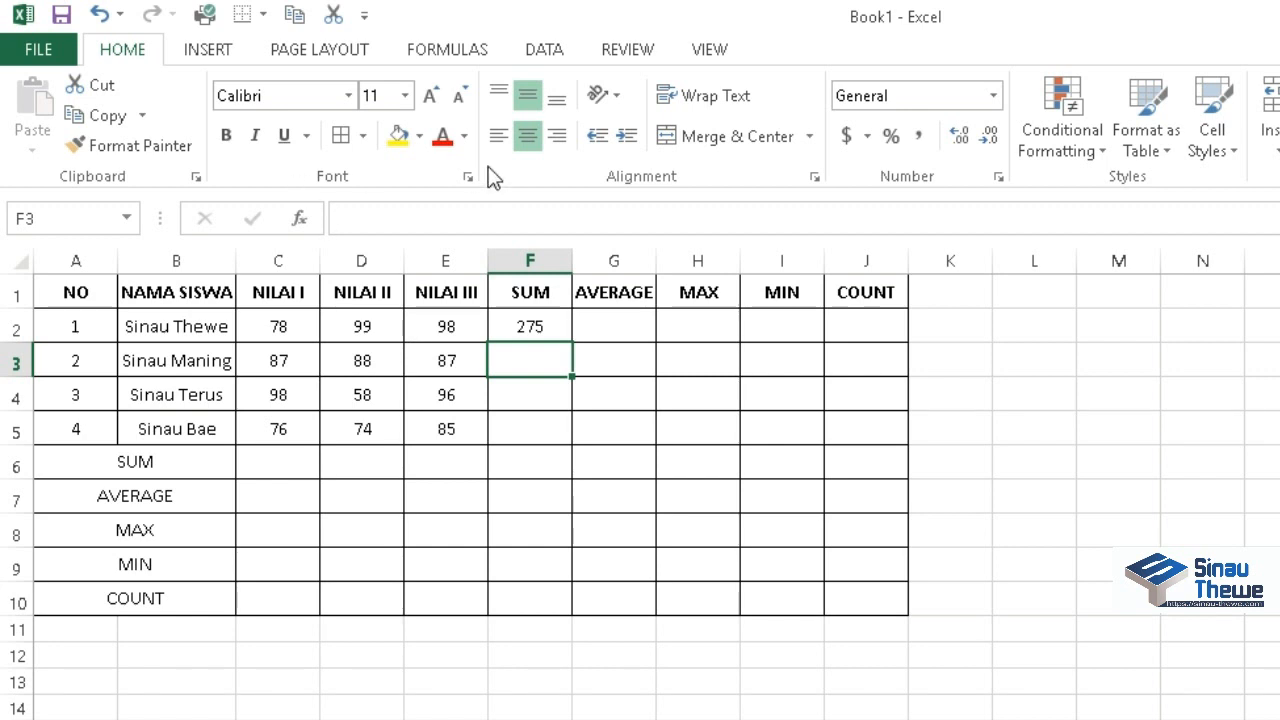
Total the second student's scores C3:E3 in cell F3 with the AutoSum Sum function.
left_click(418, 56)
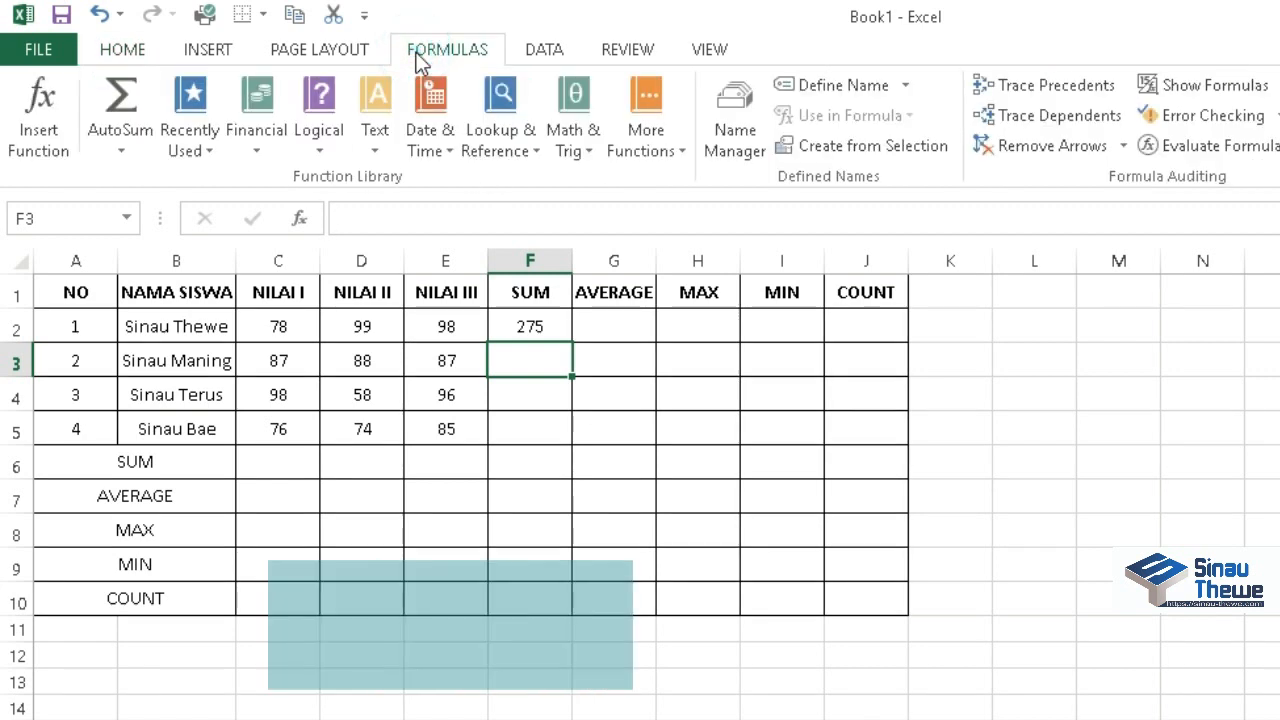
left_click(118, 150)
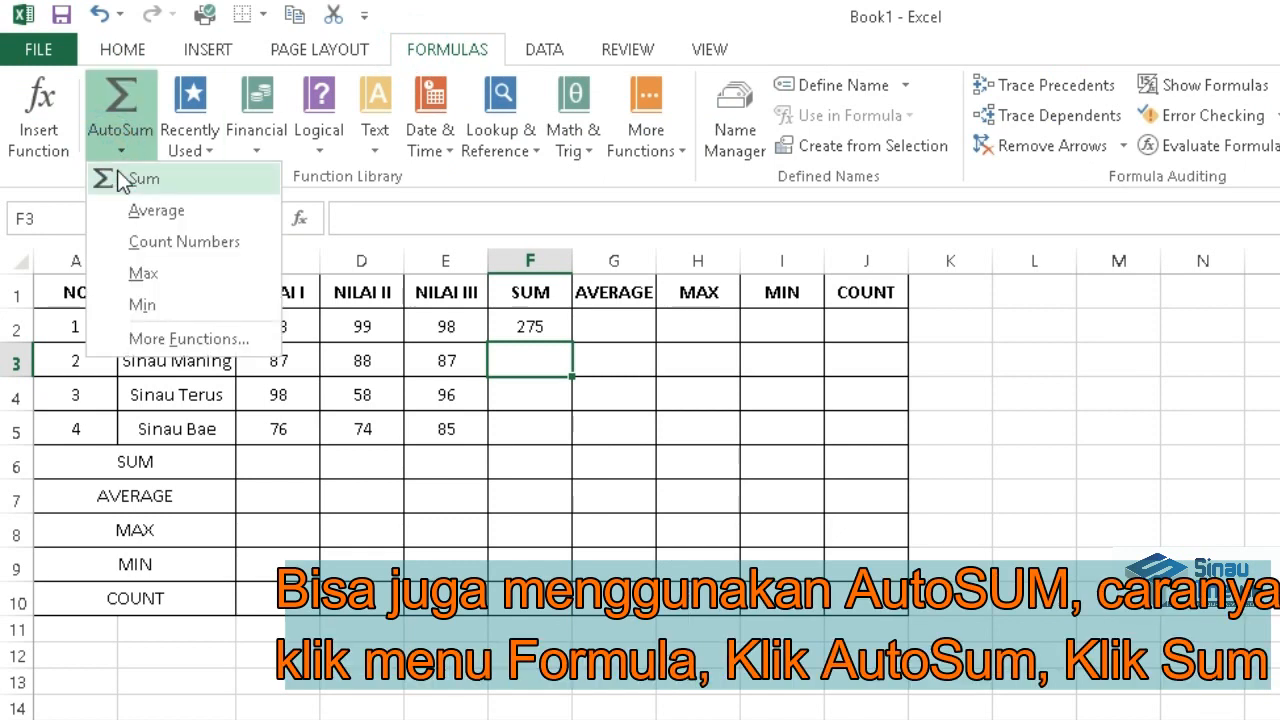
left_click(120, 180)
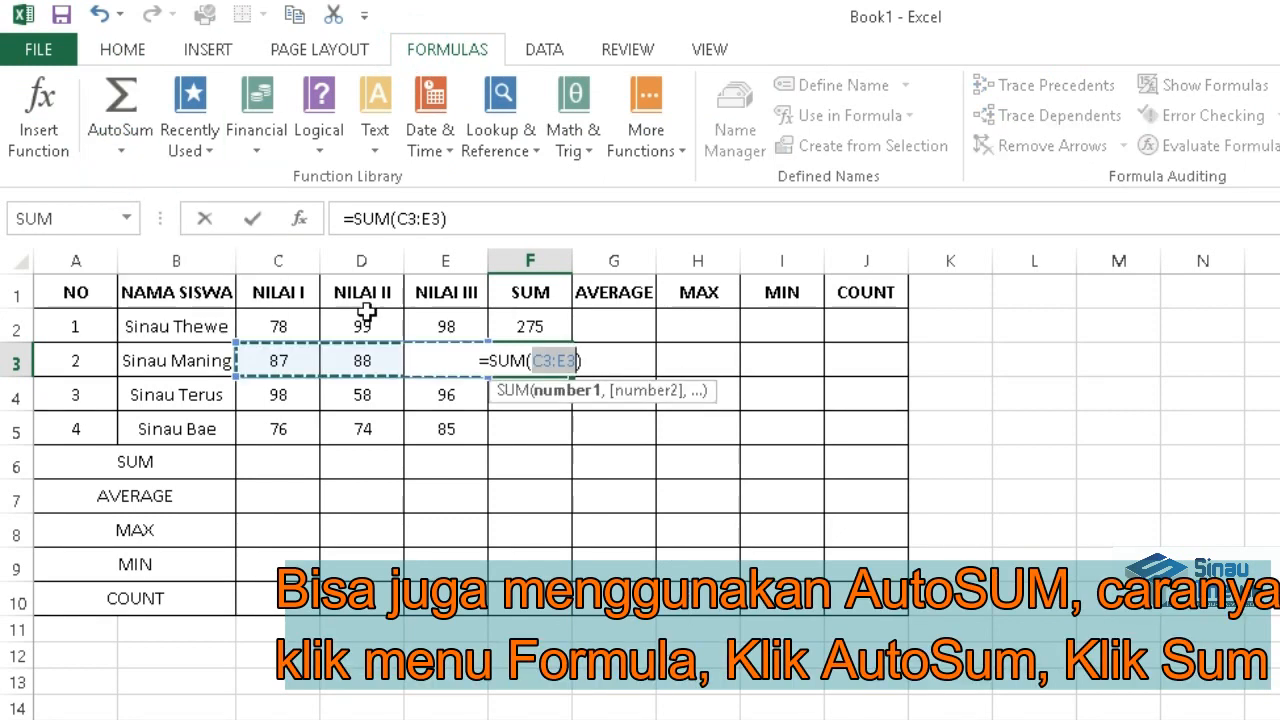
key("Return")
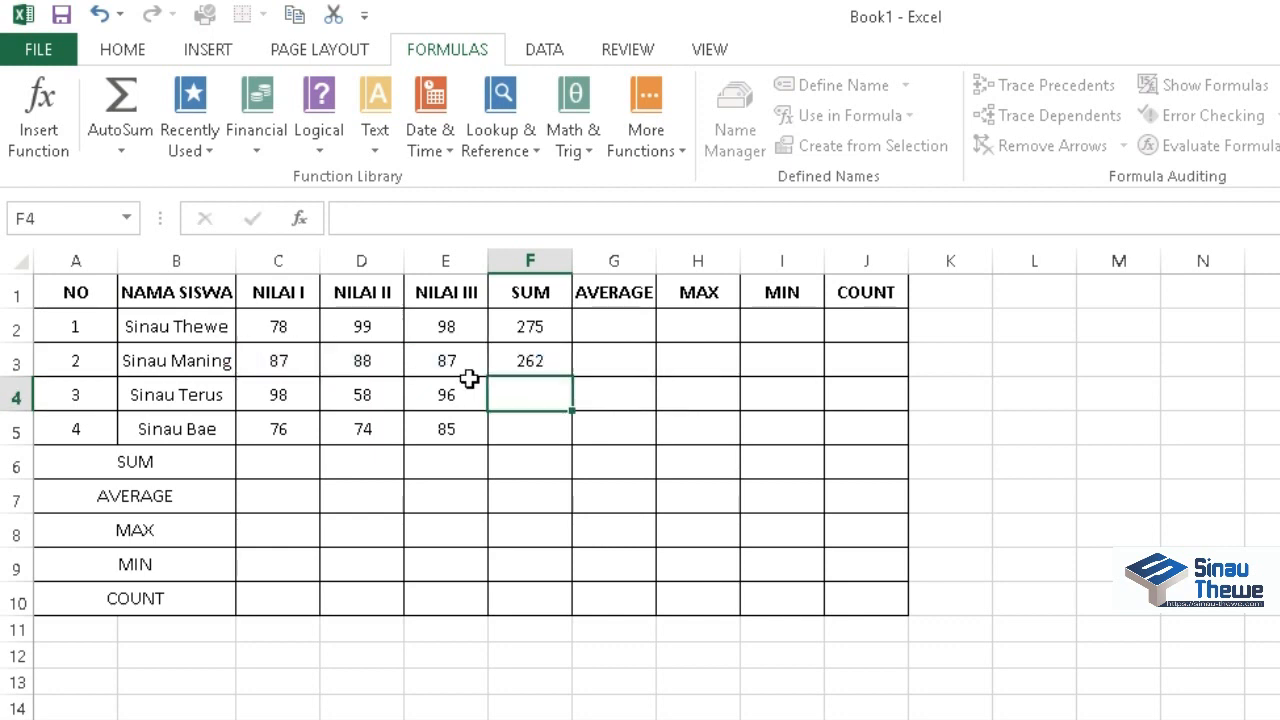
Enter the formula =SUM(C4:E4) in cell F4 to total the third student's scores.
type("=SUM(")
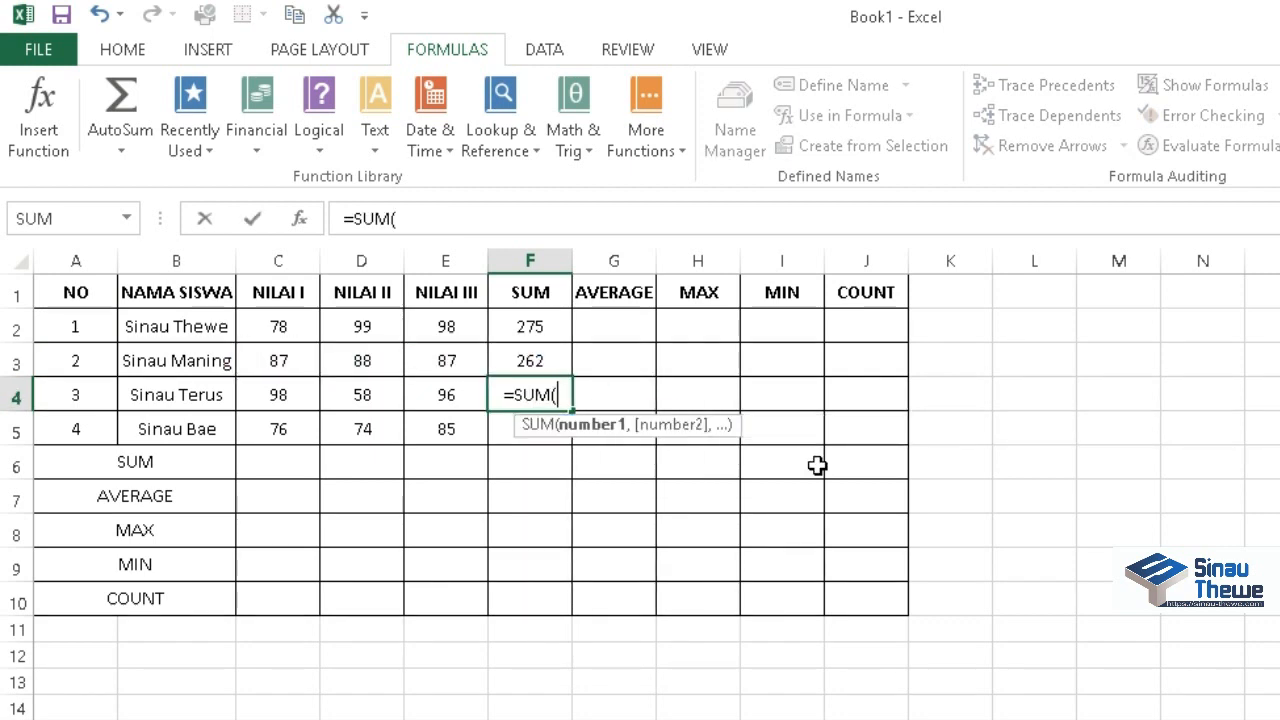
type("C")
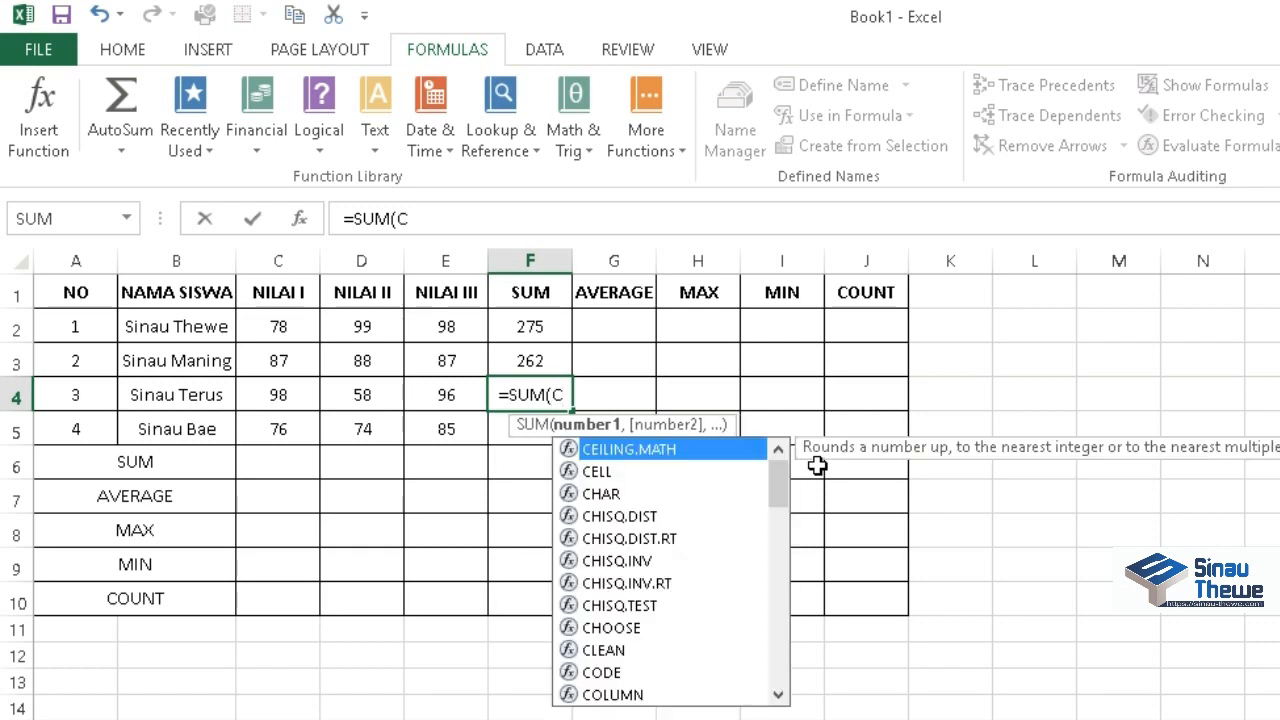
type("4:")
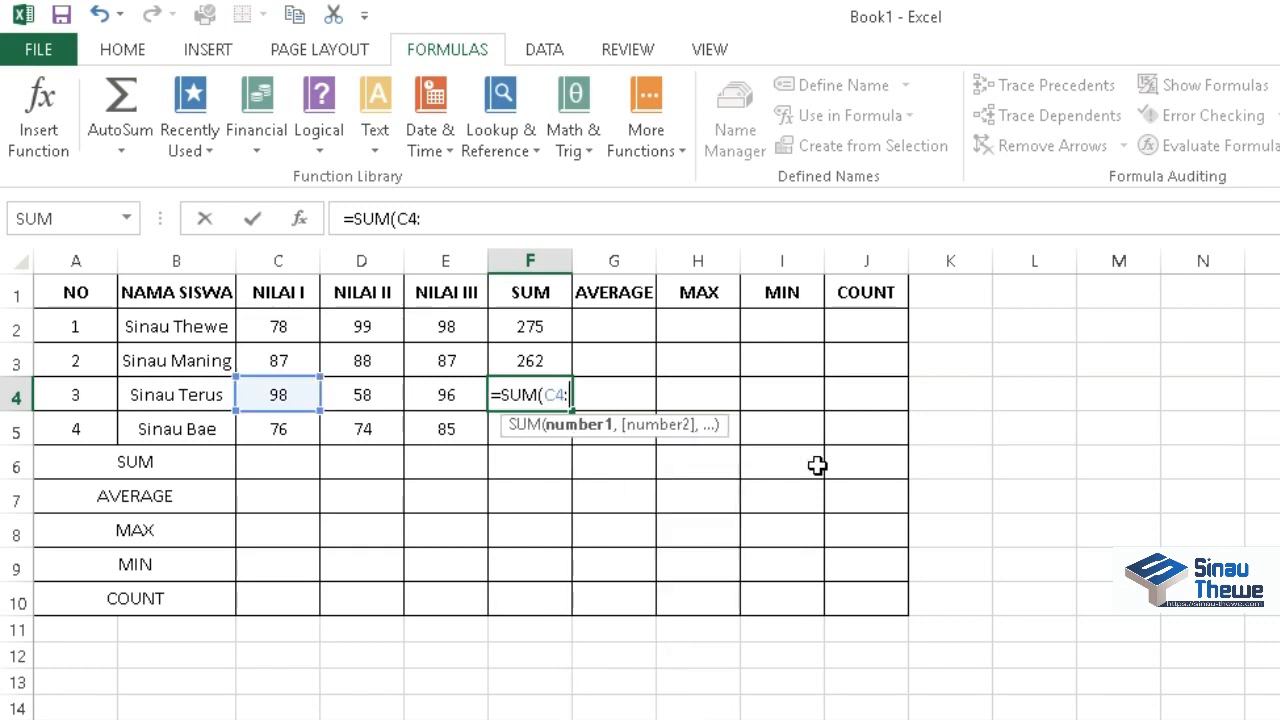
type("E")
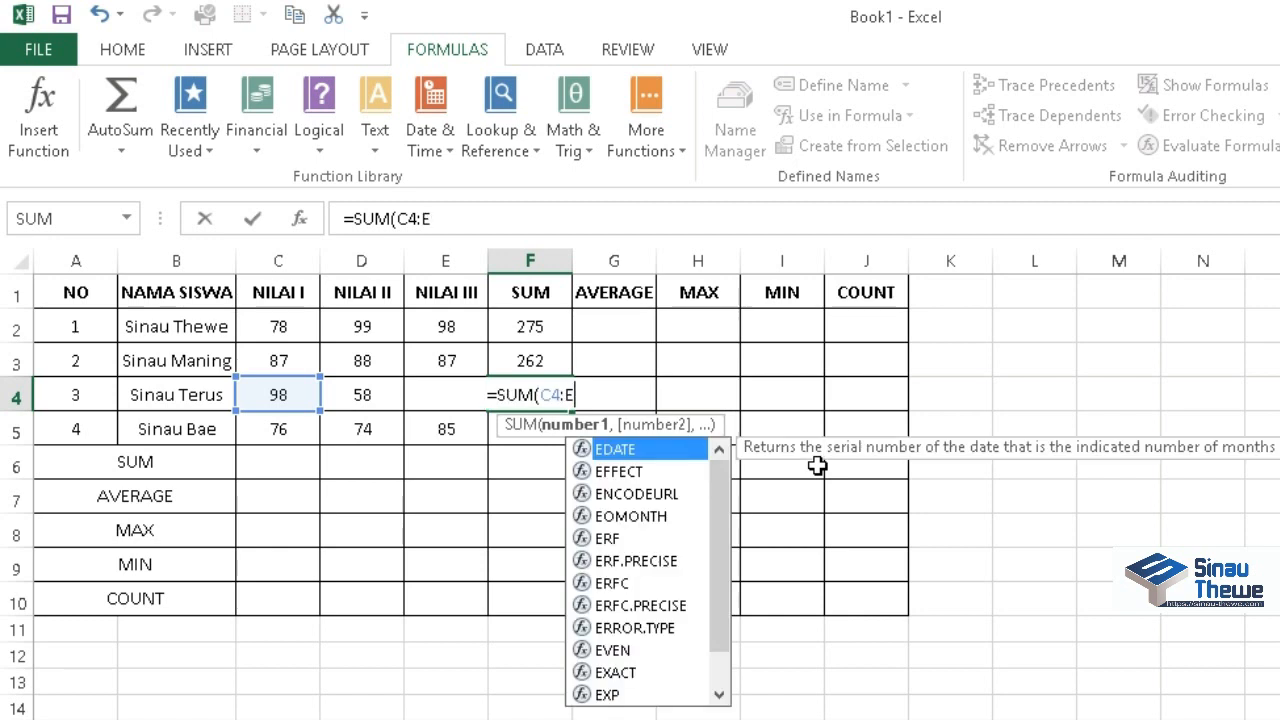
type("4)")
key("Return")
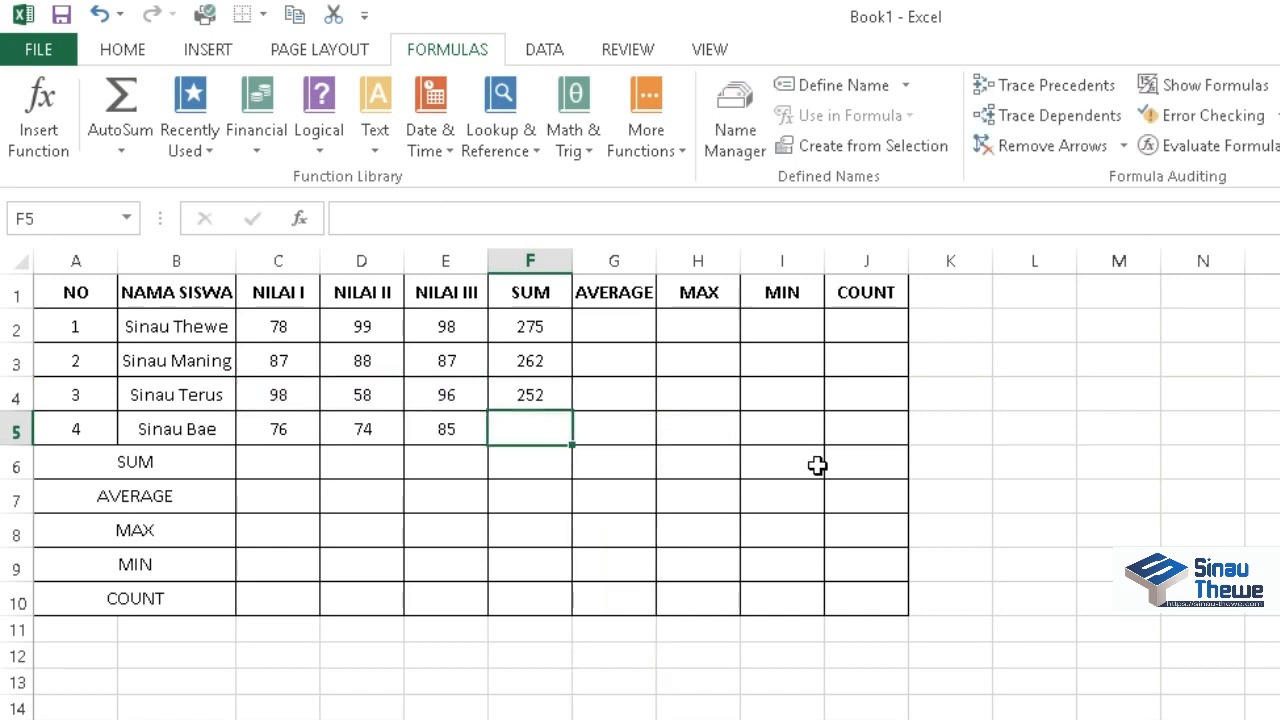
Enter the formula =SUM(C5:E5) in cell F5 to total the fourth student's scores.
type("=SUM(")
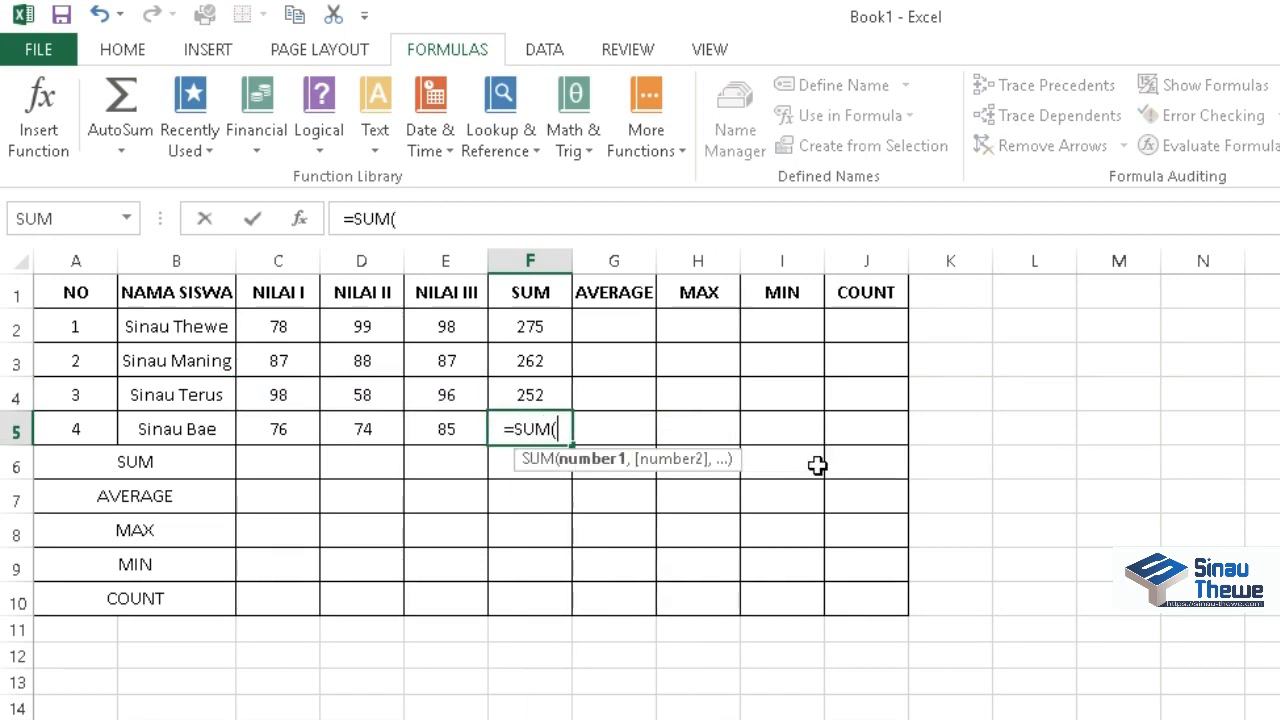
left_click(273, 434)
left_click_drag(273, 434, 449, 429)
type(")")
key("Return")
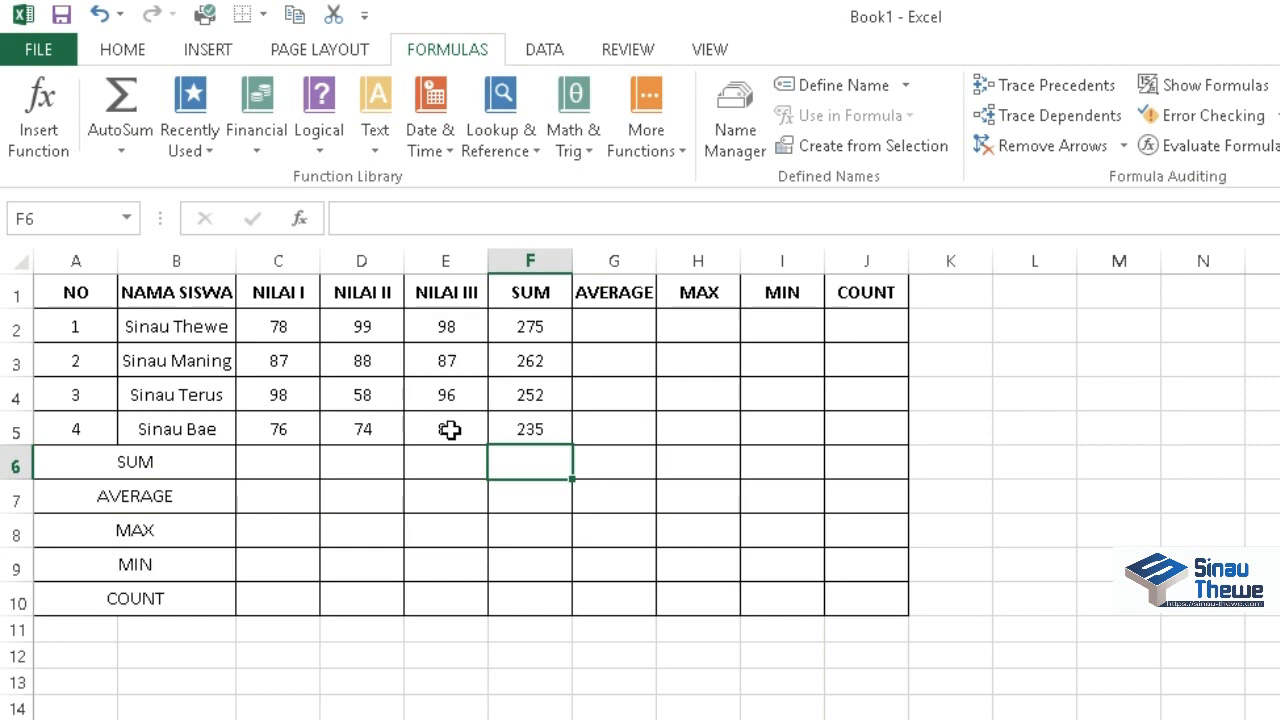
Enter the formula =AVERAGE(C2:E2) in cell G2 and fill it down through G5 for the remaining students.
left_click(618, 326)
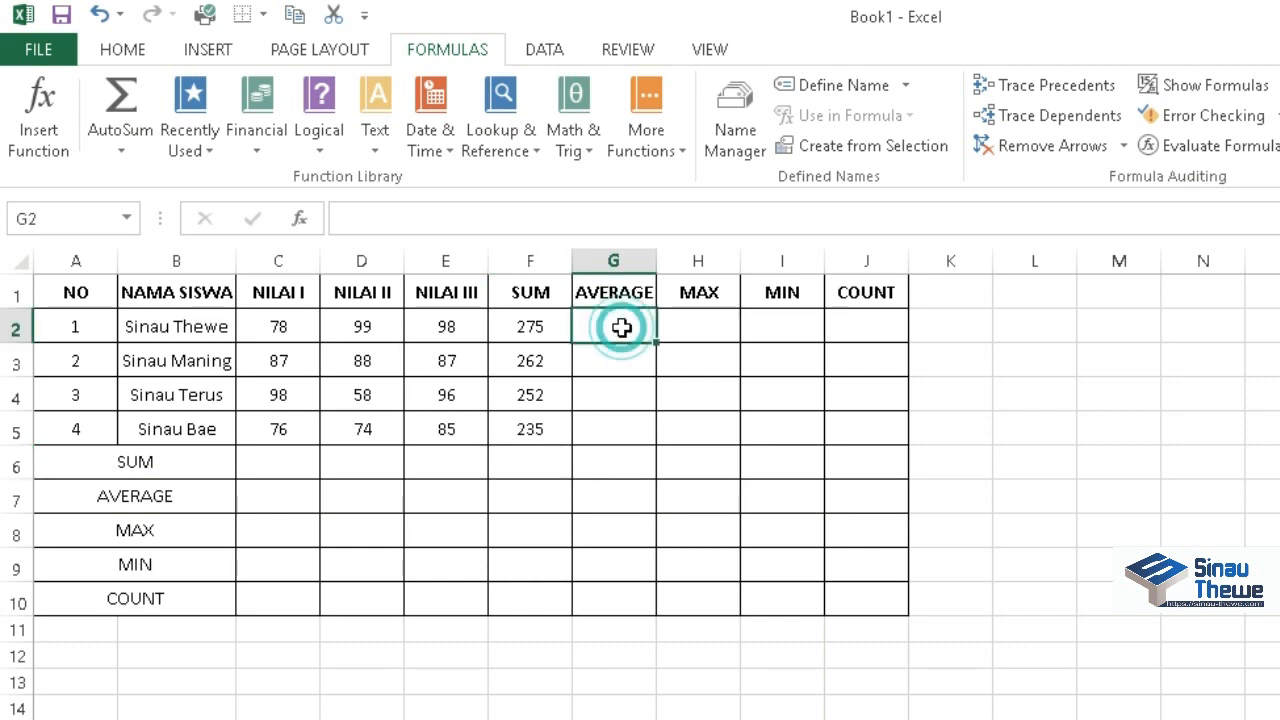
left_click_drag(273, 330, 522, 446)
left_click(655, 330)
type("=A")
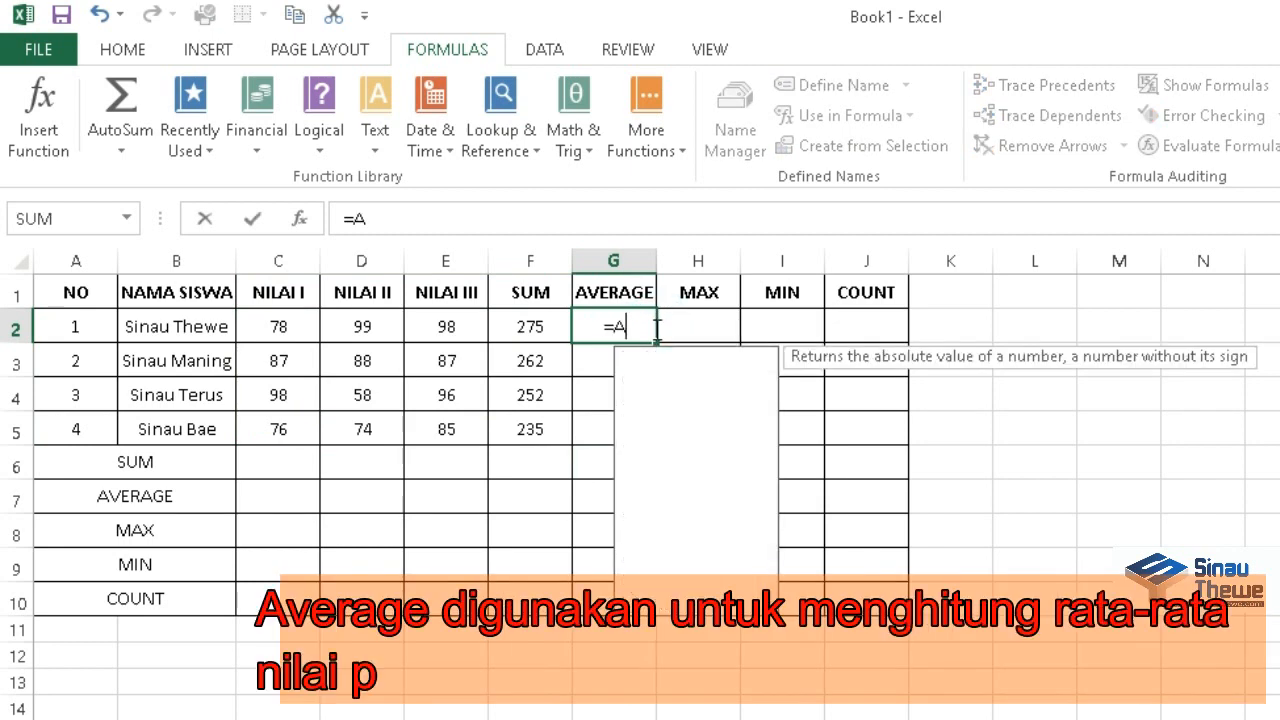
type("VERAGE(")
key("BackSpace")
type("(")
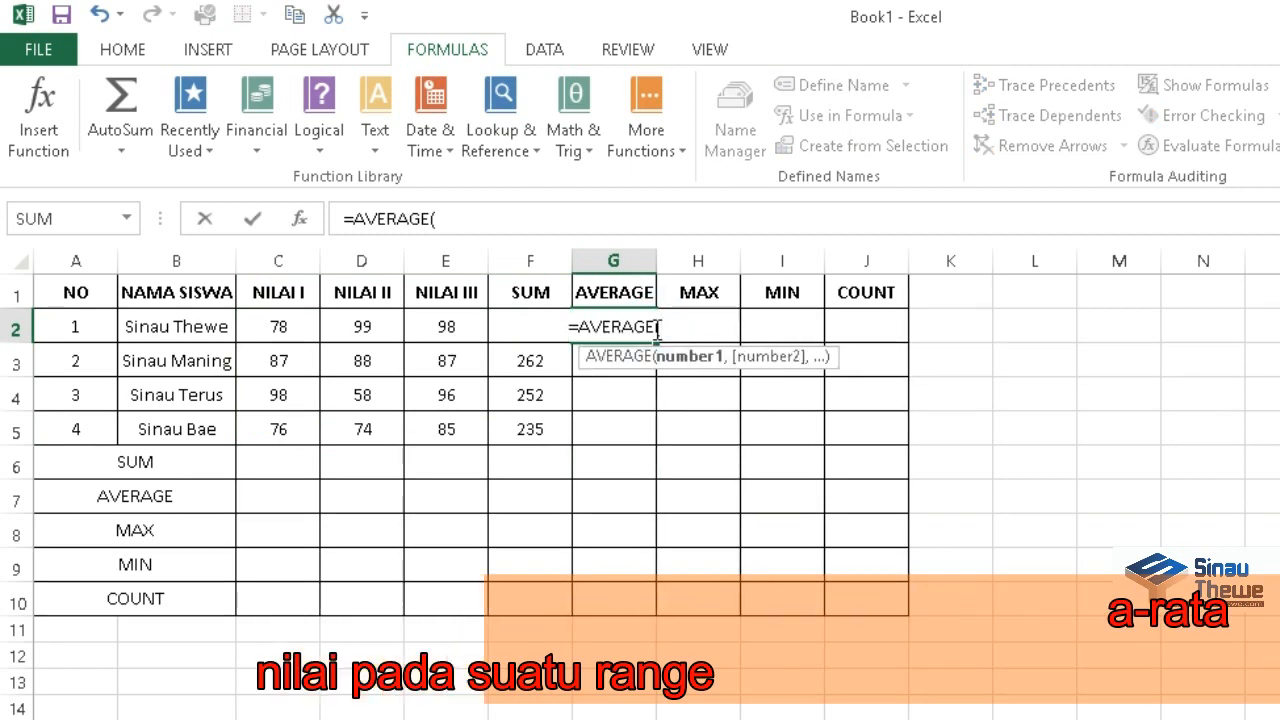
left_click_drag(260, 321, 445, 324)
type(")")
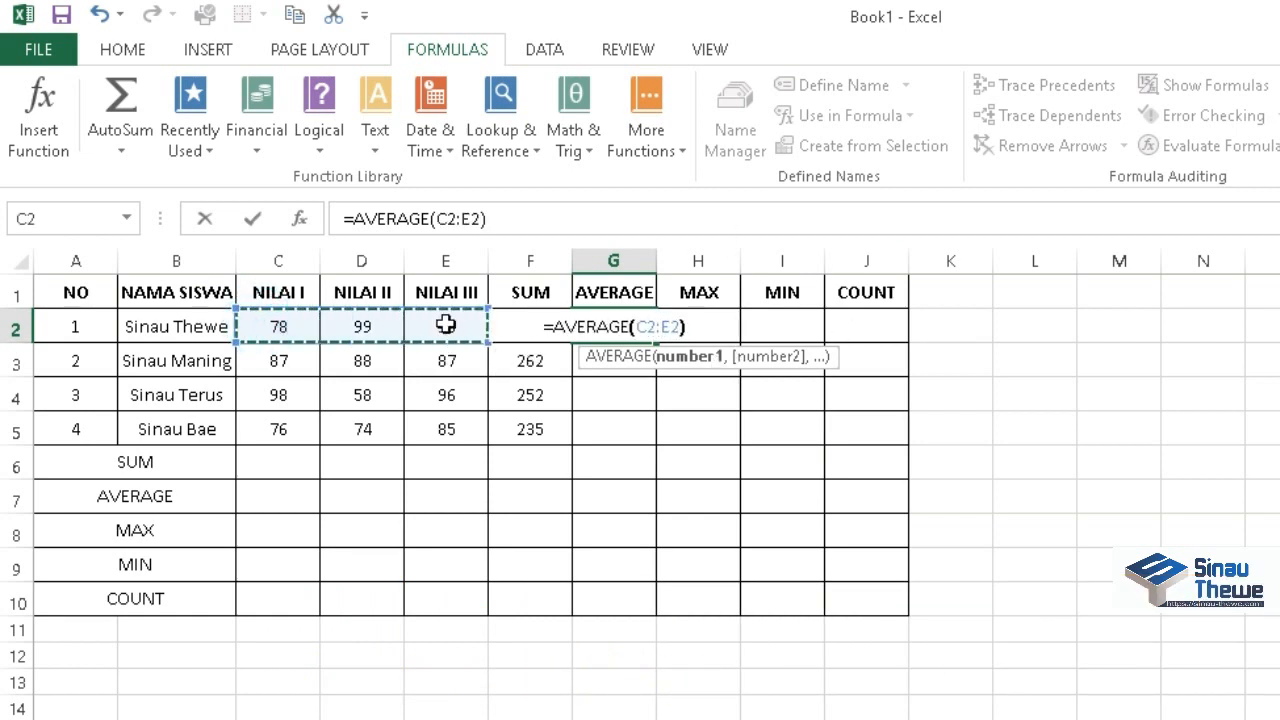
key("Return")
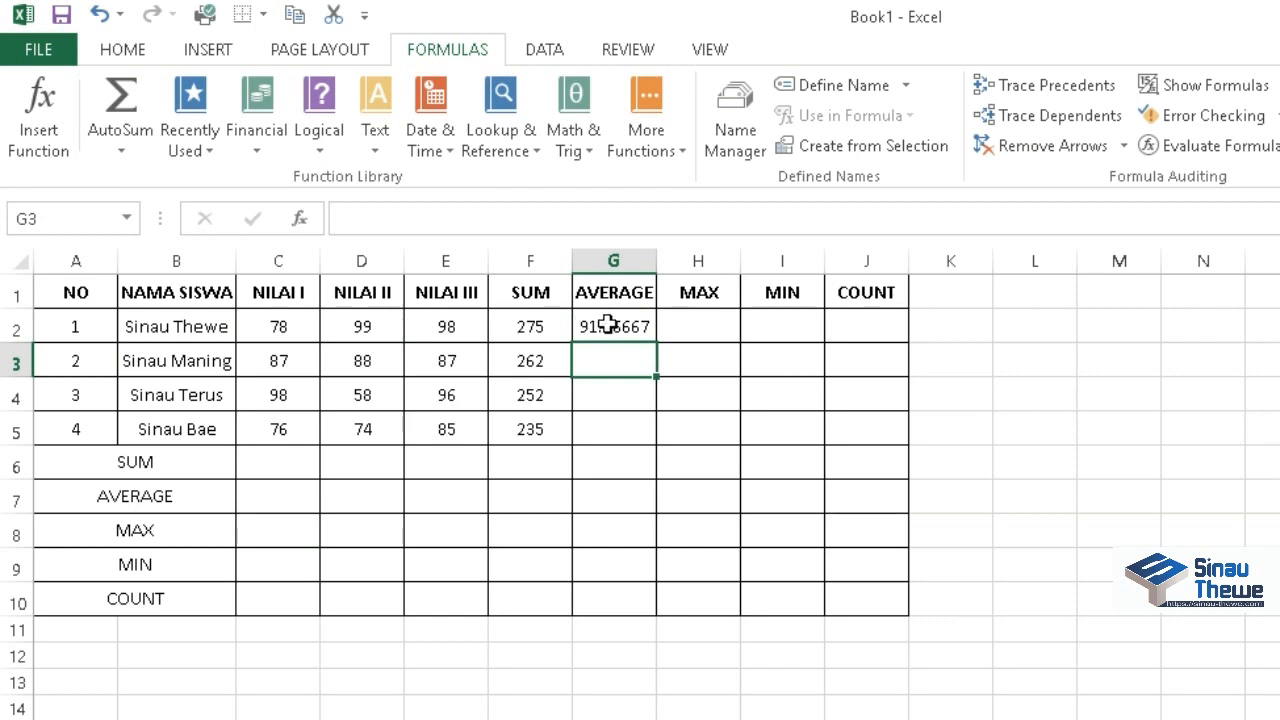
left_click(608, 326)
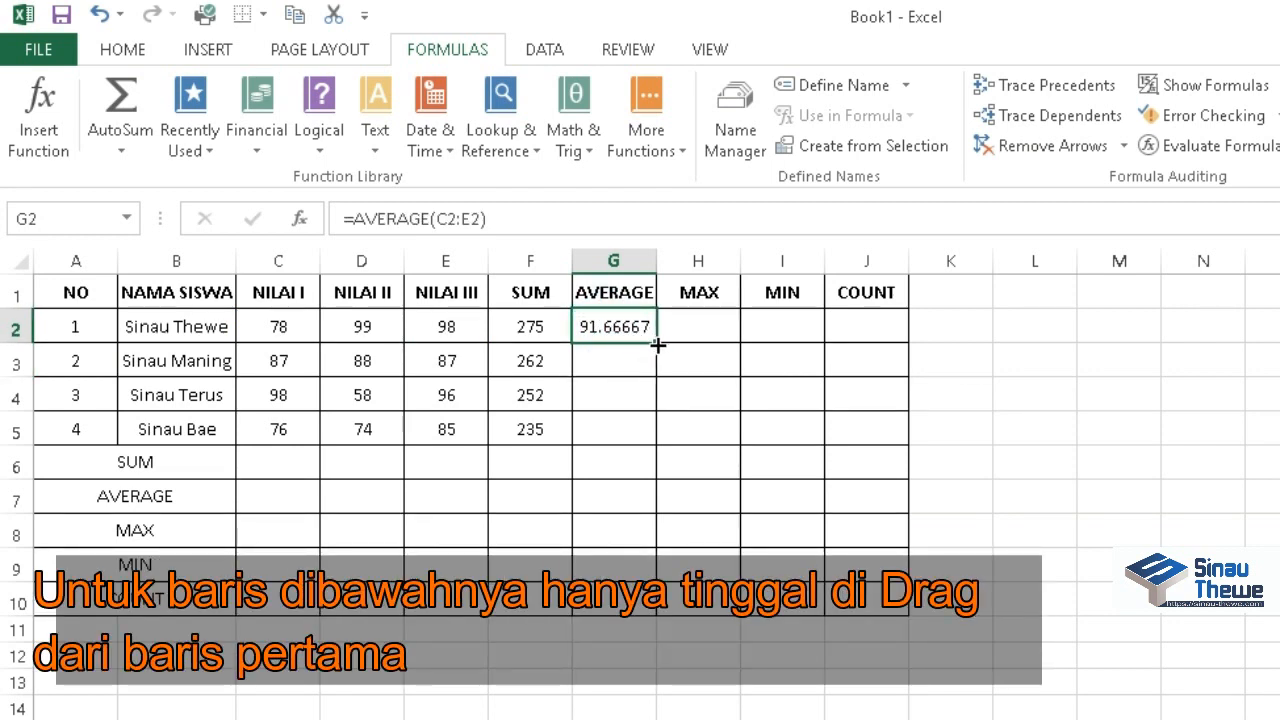
left_click_drag(659, 347, 655, 442)
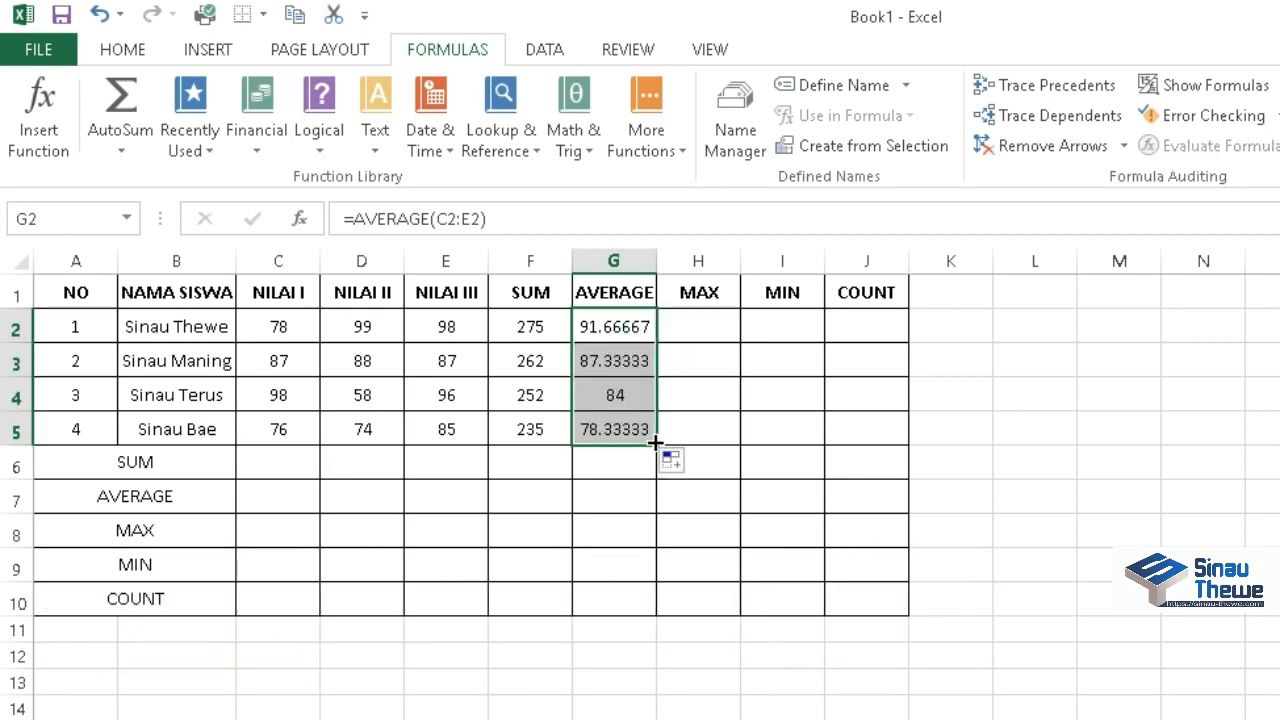
Enter the formula =MAX(C2:E2) in cell H2 to find the first student's highest score.
left_click(695, 326)
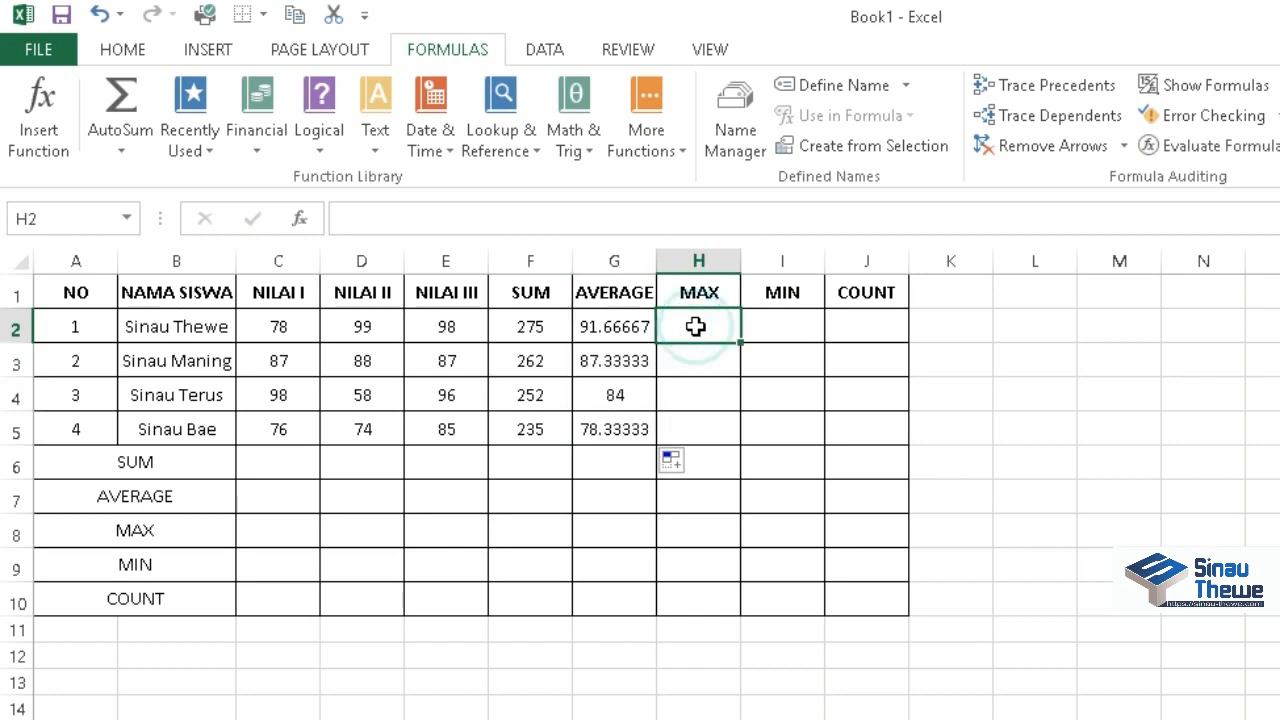
type("=MAX")
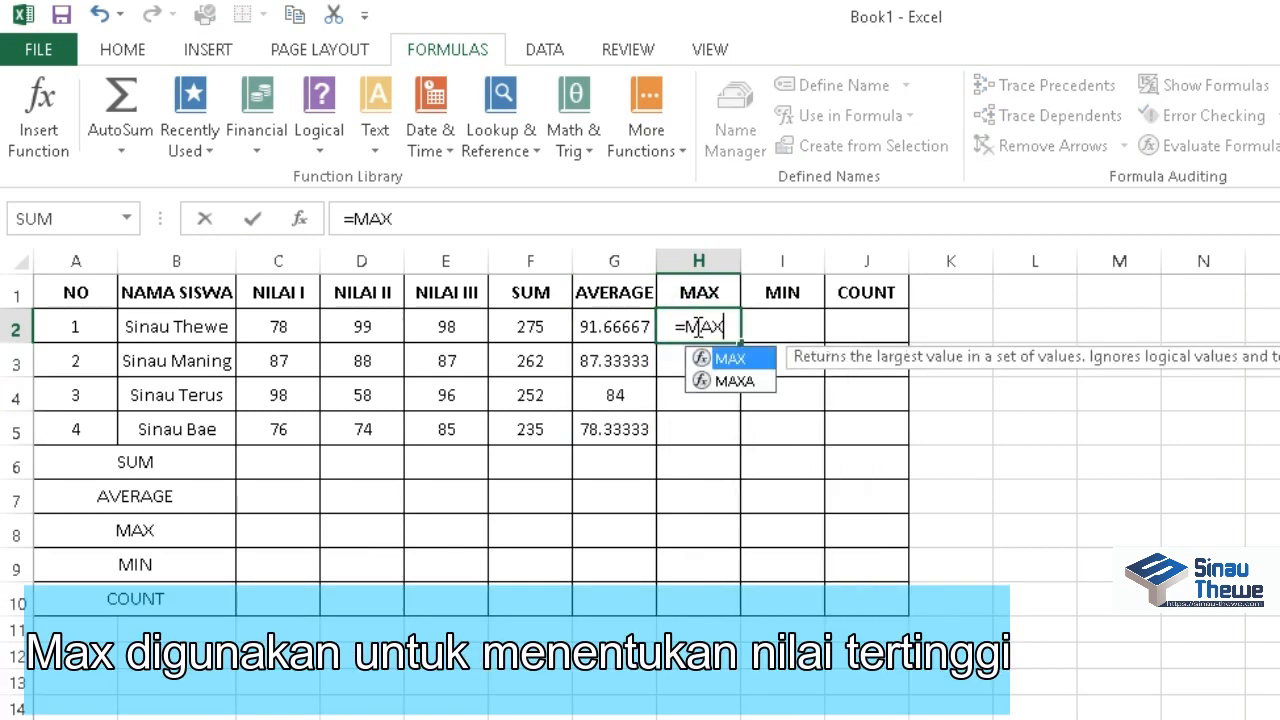
type("(")
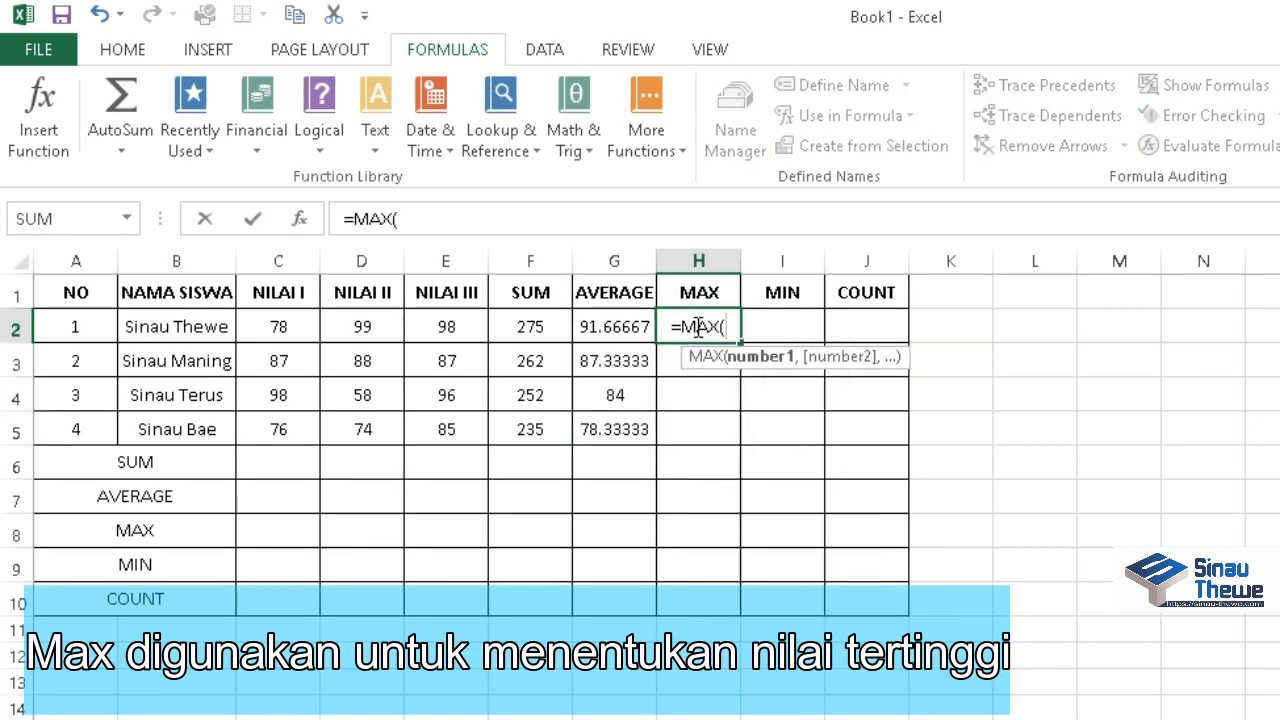
left_click_drag(282, 329, 427, 327)
type(")")
key("Return")
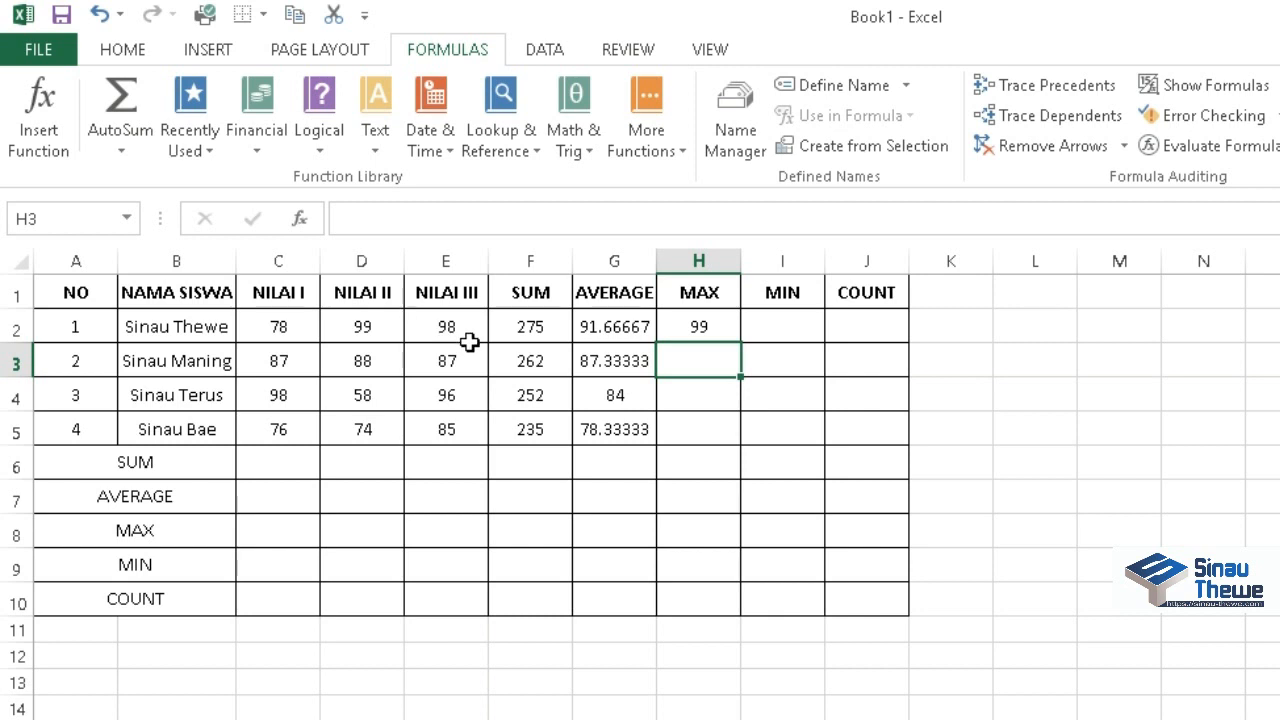
Copy the MAX formula in H2 and paste it into H3:H5 for the other three students.
left_click(695, 323)
right_click(695, 322)
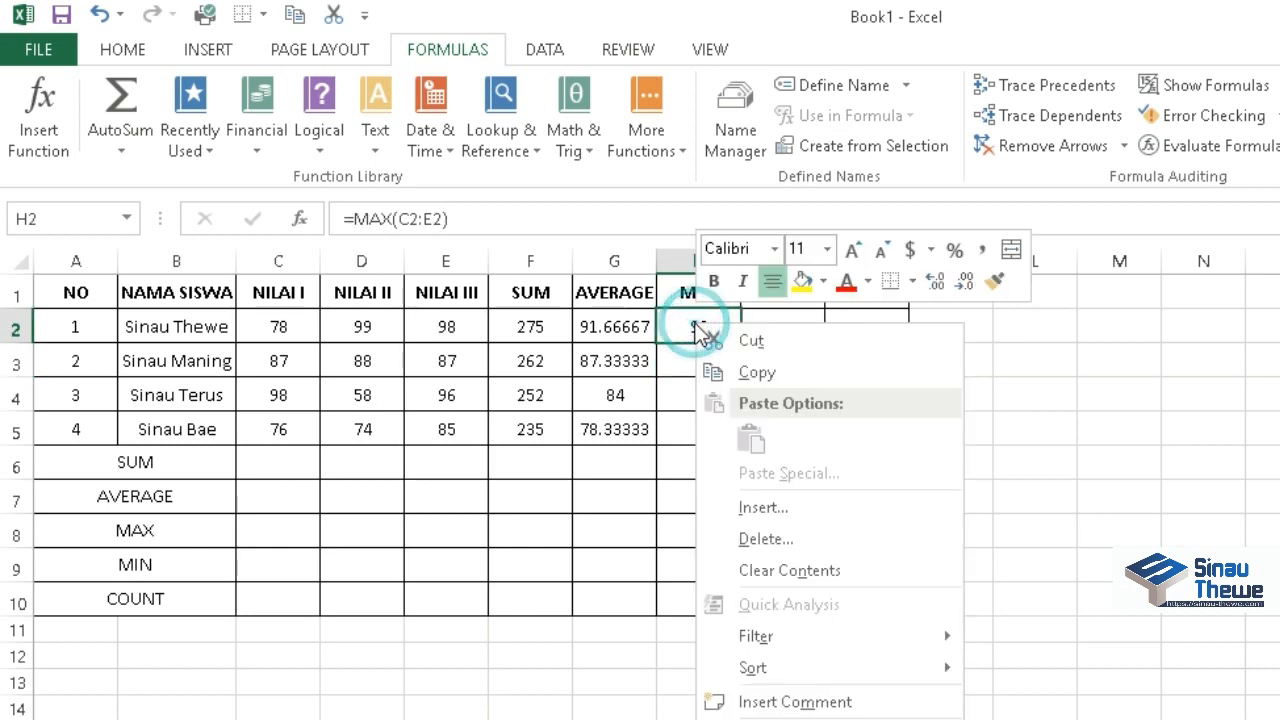
left_click(758, 370)
left_click_drag(727, 352, 722, 424)
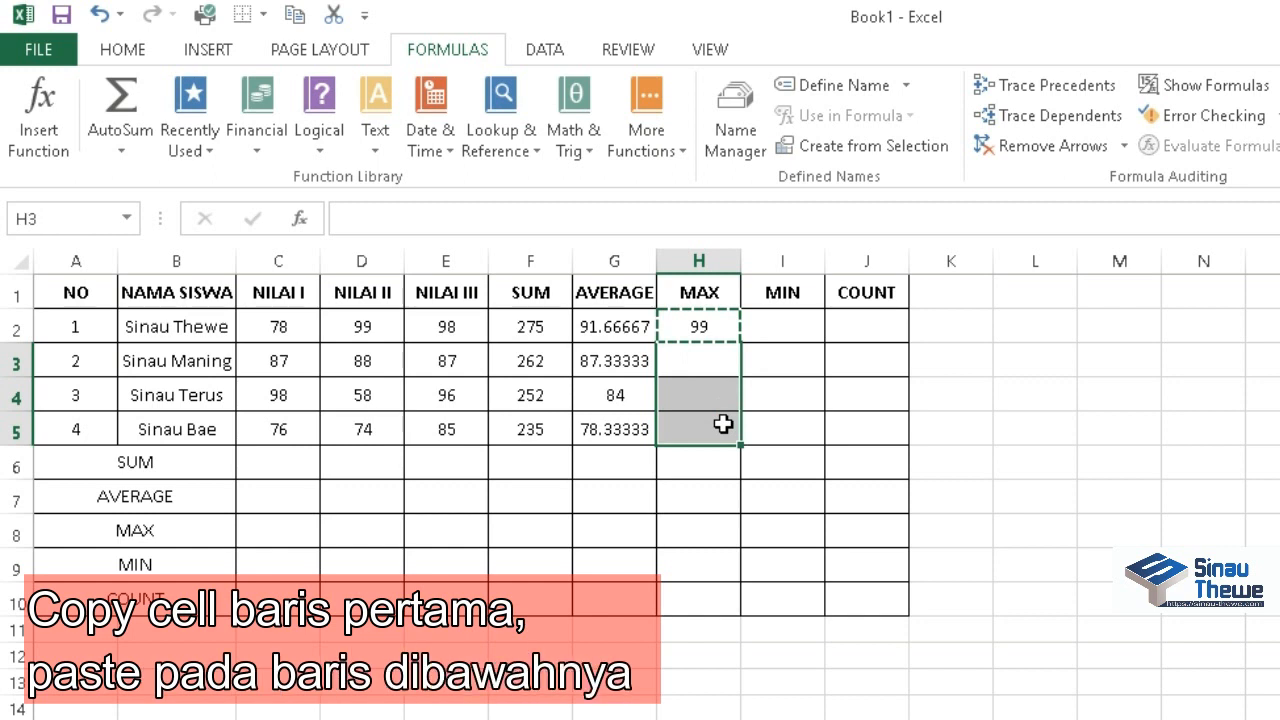
right_click(722, 424)
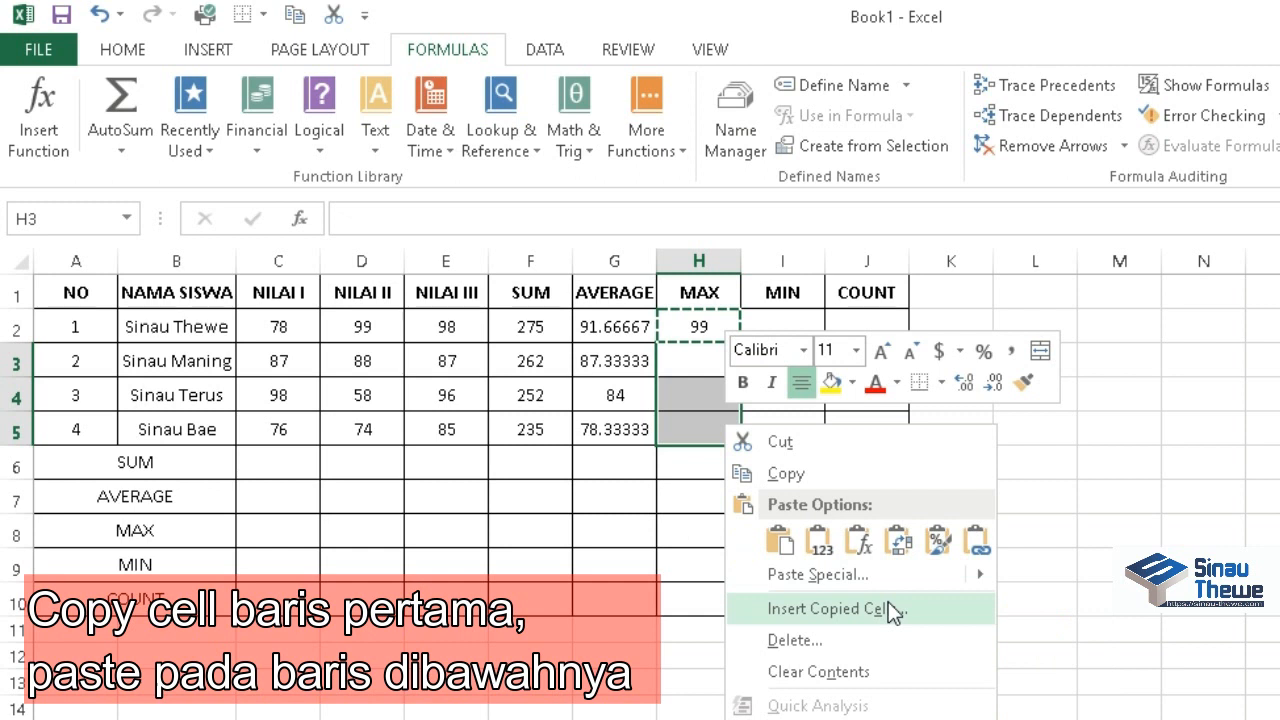
mouse_move(892, 579)
left_click(1020, 606)
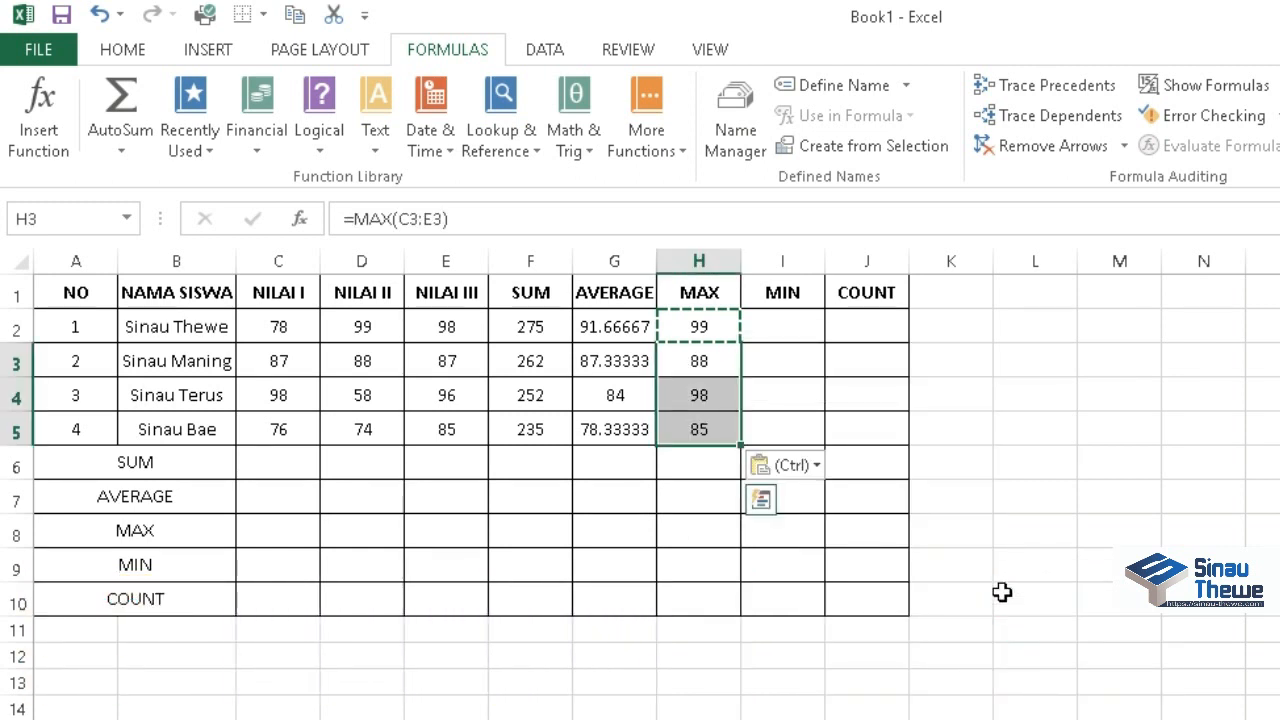
Enter the formula =MIN(C2:E2) in cell I2 to find the first student's lowest score.
left_click(749, 334)
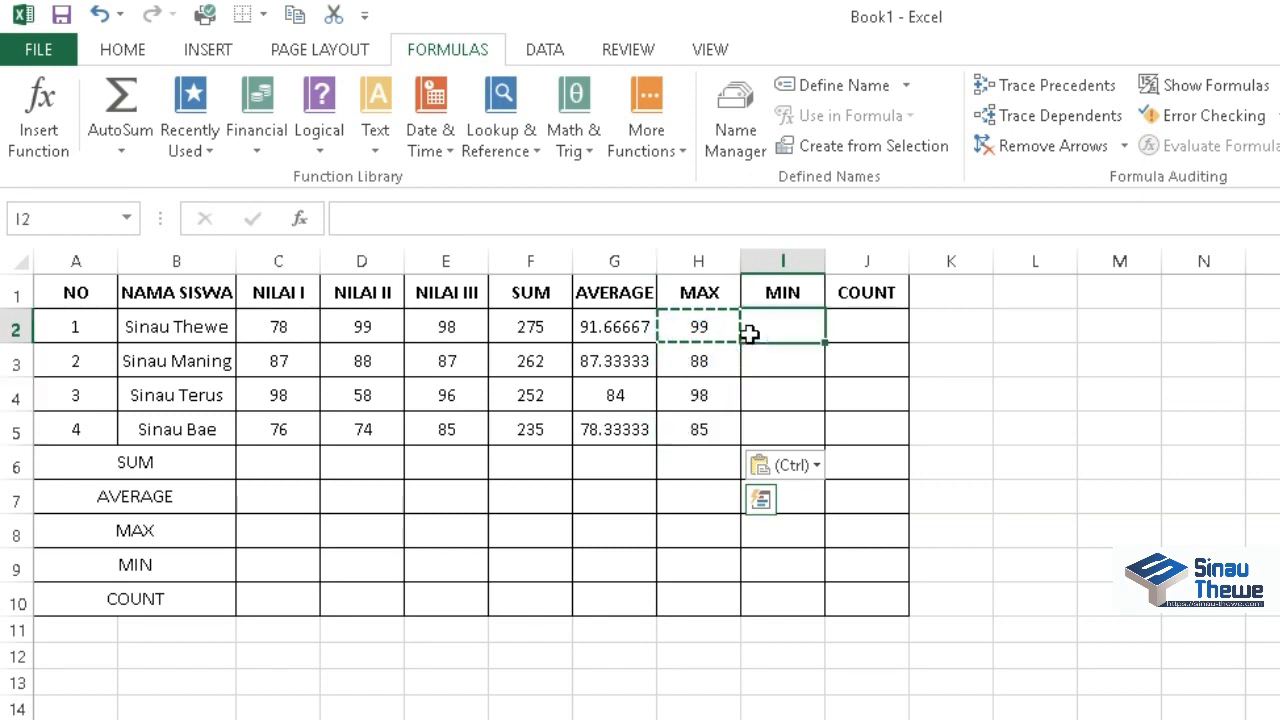
type("=")
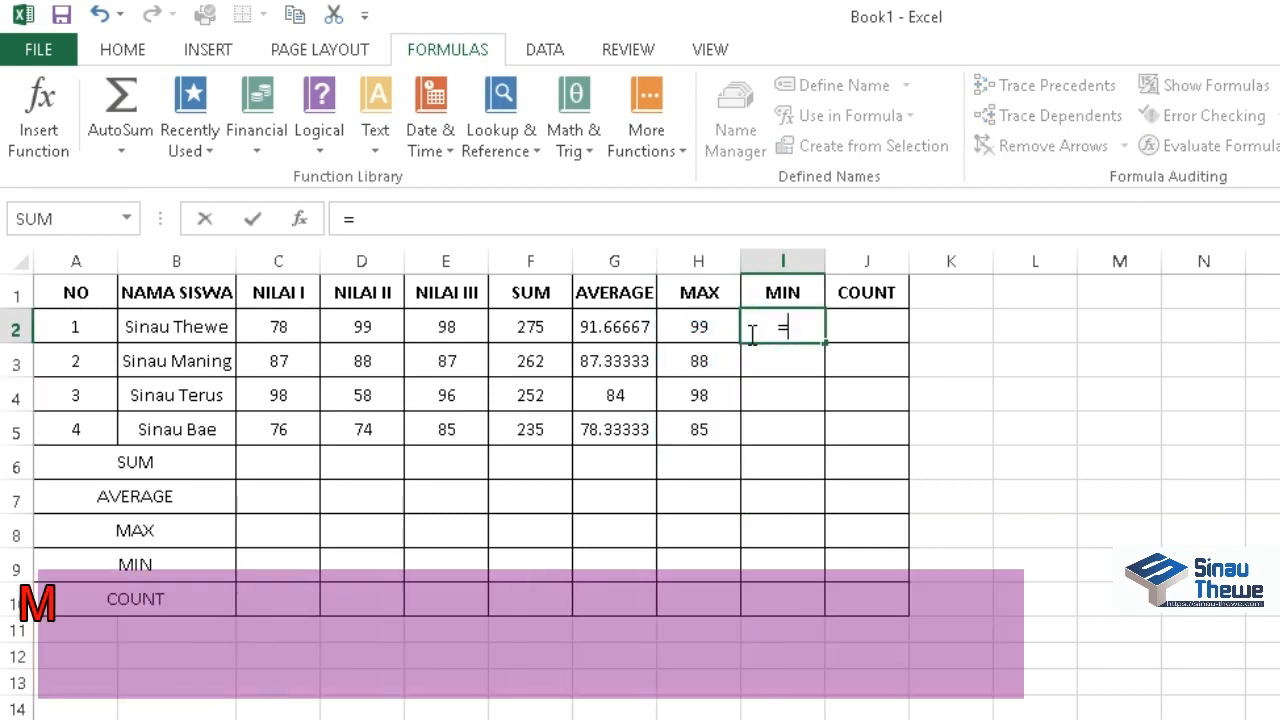
type("MIN(")
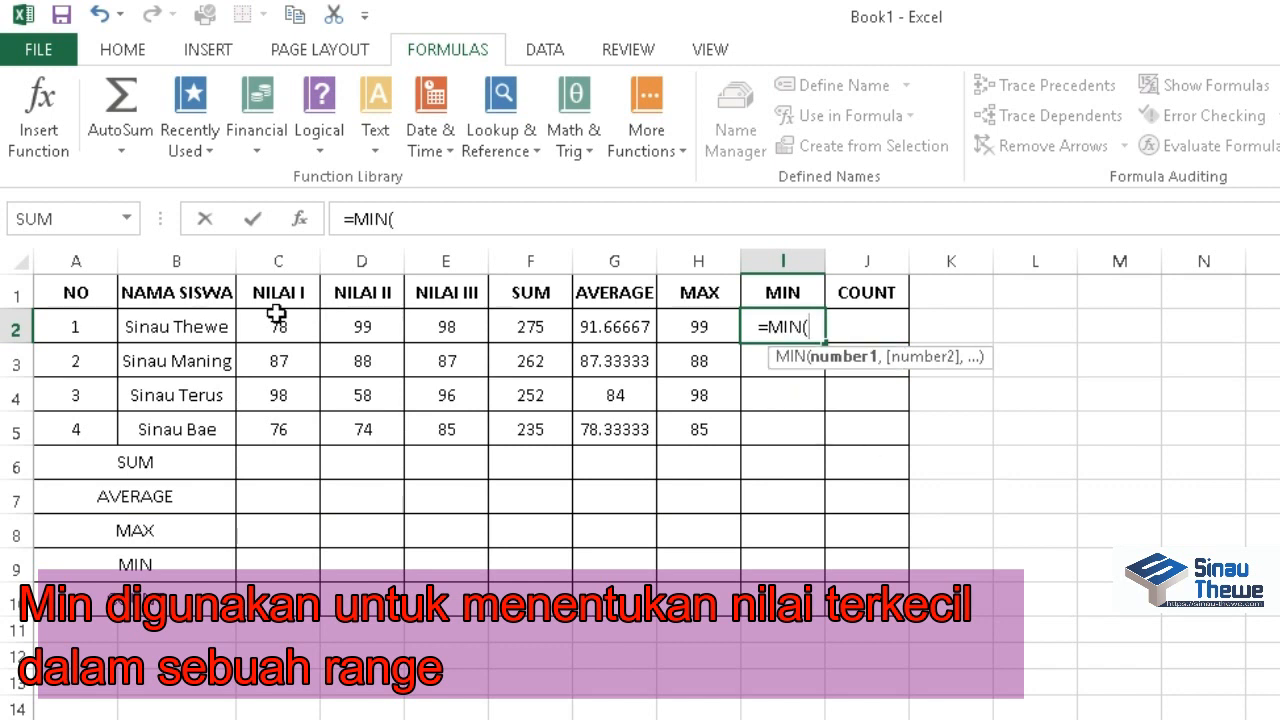
left_click_drag(278, 326, 440, 333)
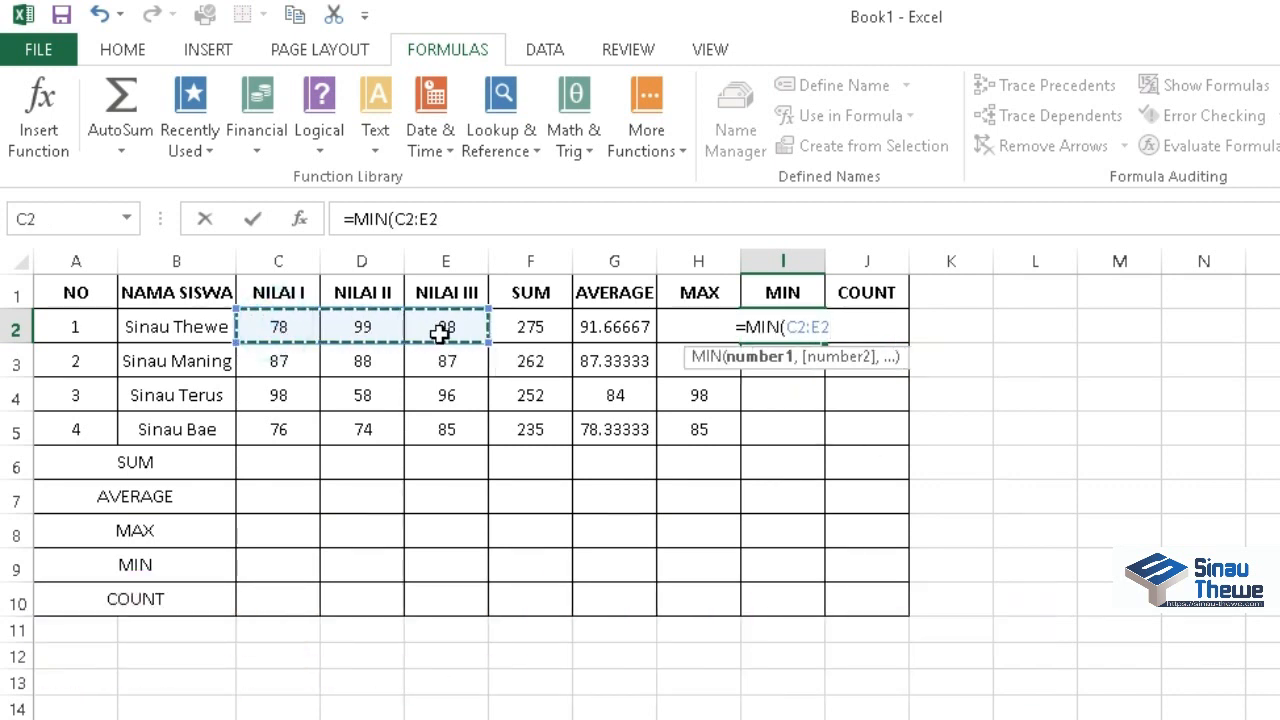
type(")")
key("Return")
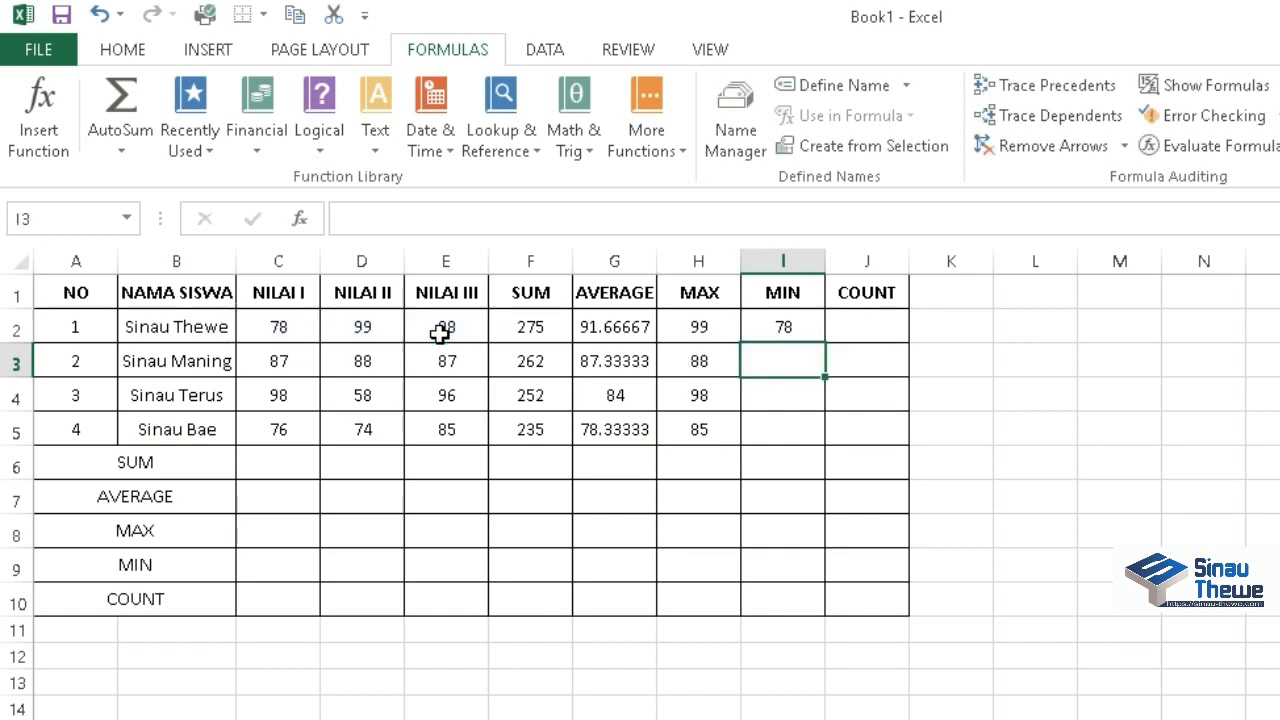
Copy the MIN formula in I2 and paste it into I3:I5 for the other three students.
left_click(782, 327)
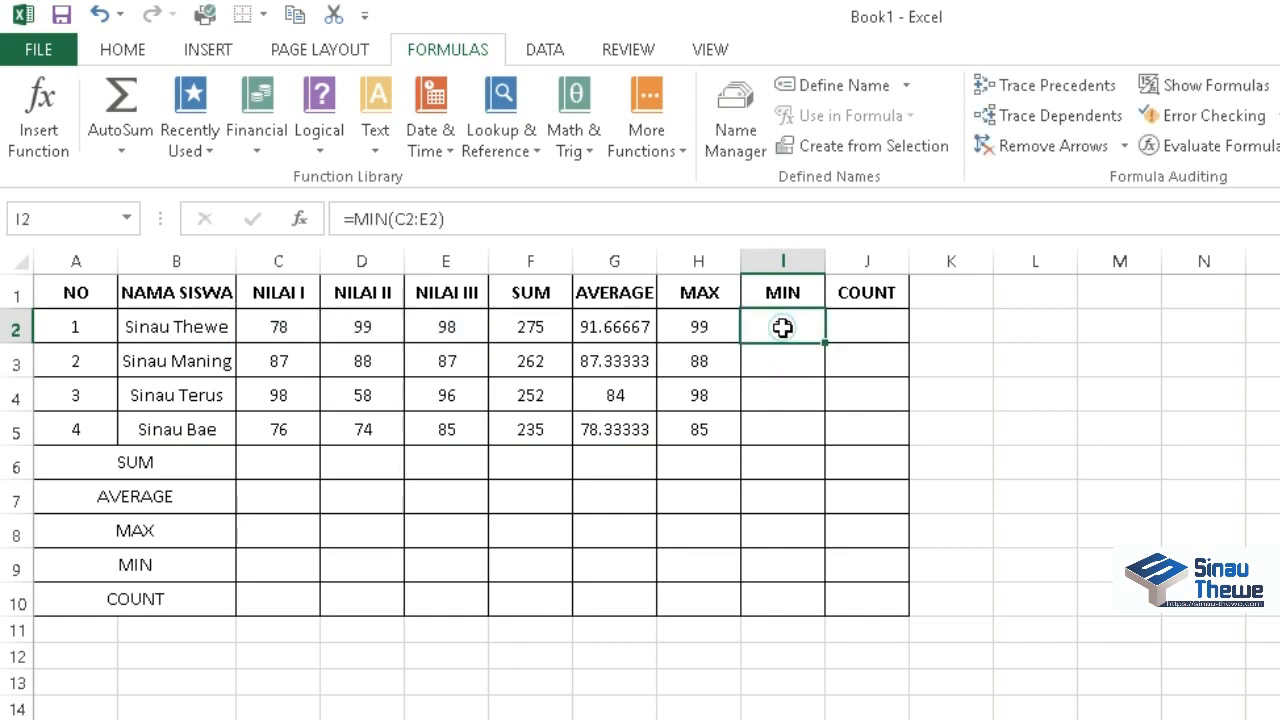
right_click(784, 331)
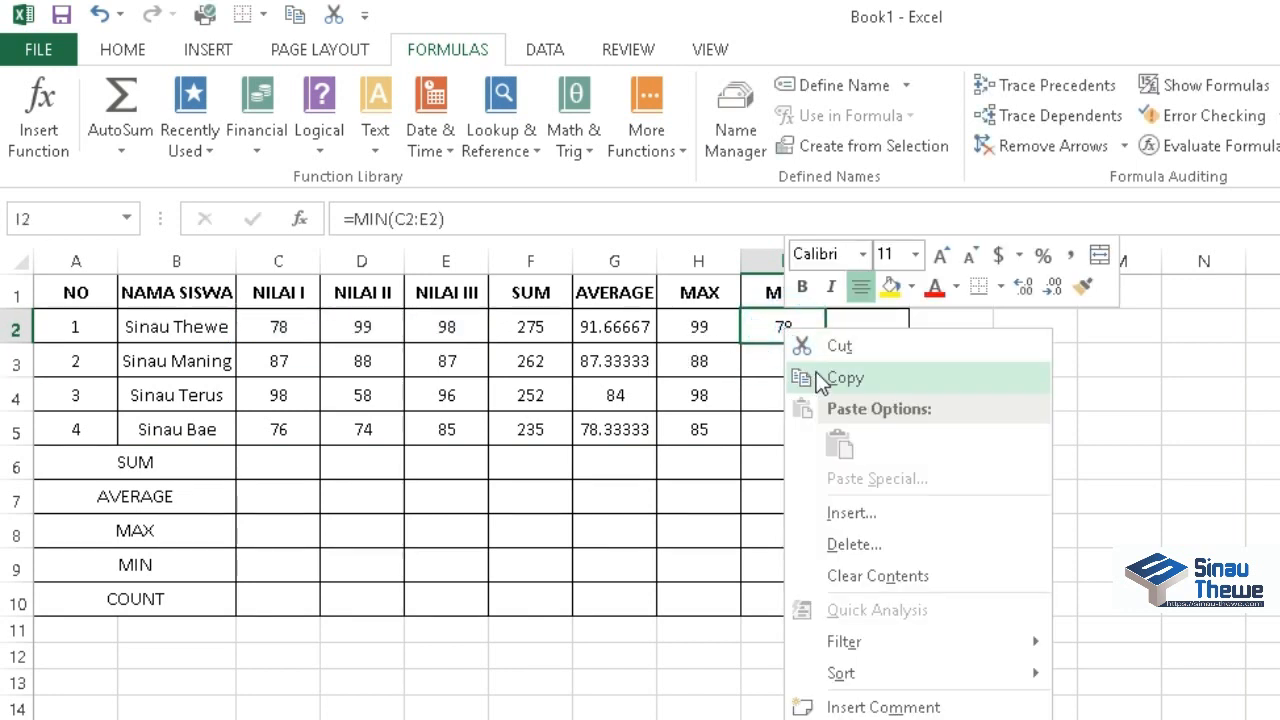
left_click(822, 375)
left_click(788, 361)
left_click_drag(788, 361, 784, 429)
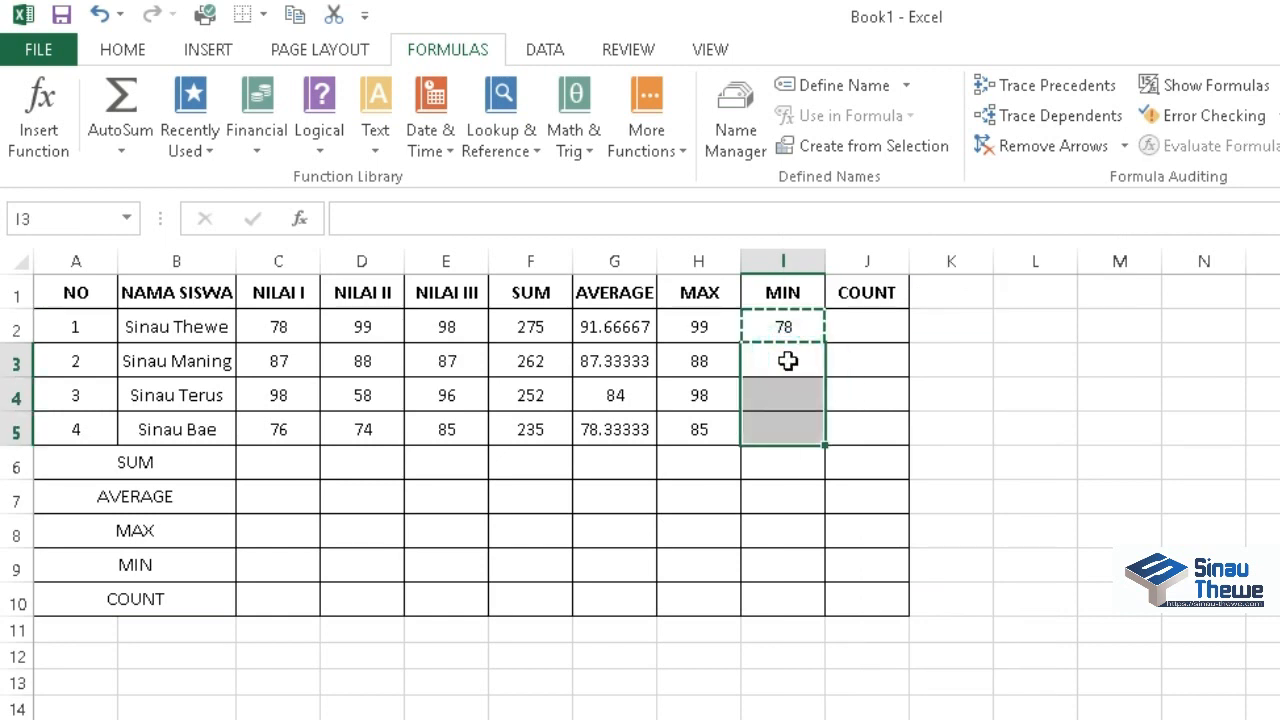
key("ctrl+v")
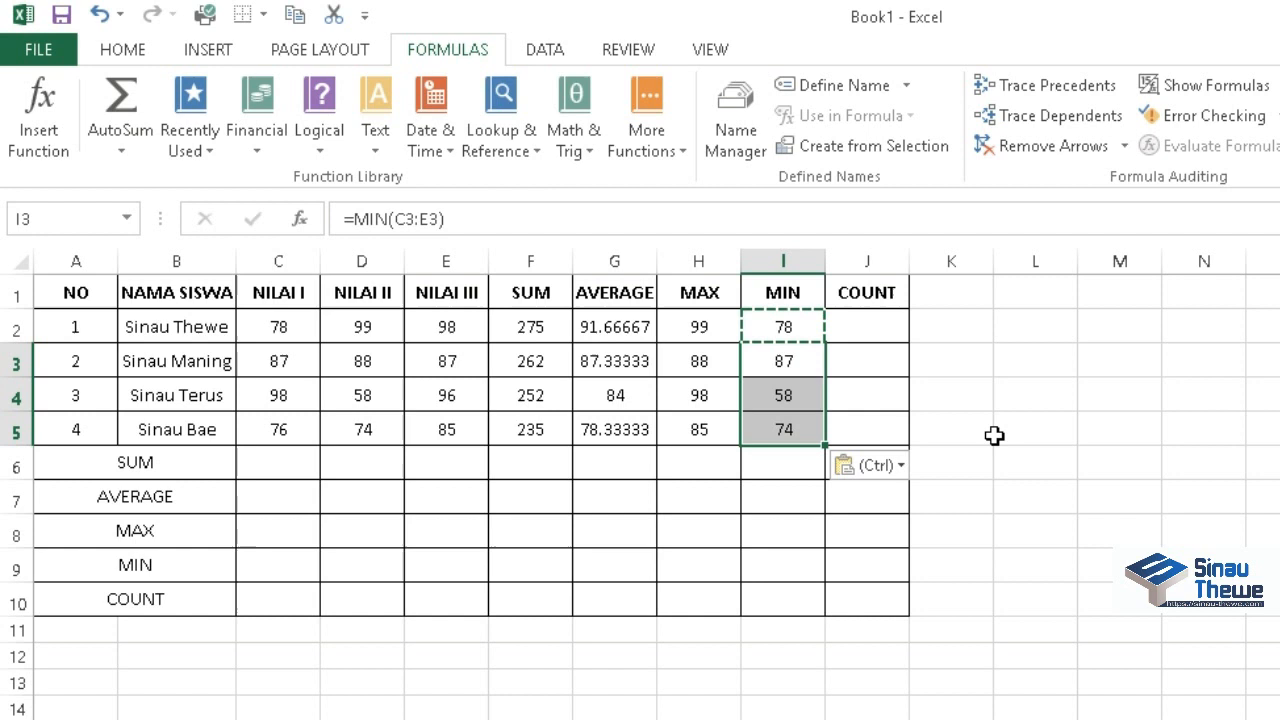
Enter the formula =COUNT(C2:E2) in cell J2 to count the first student's scores.
left_click(869, 320)
type("=")
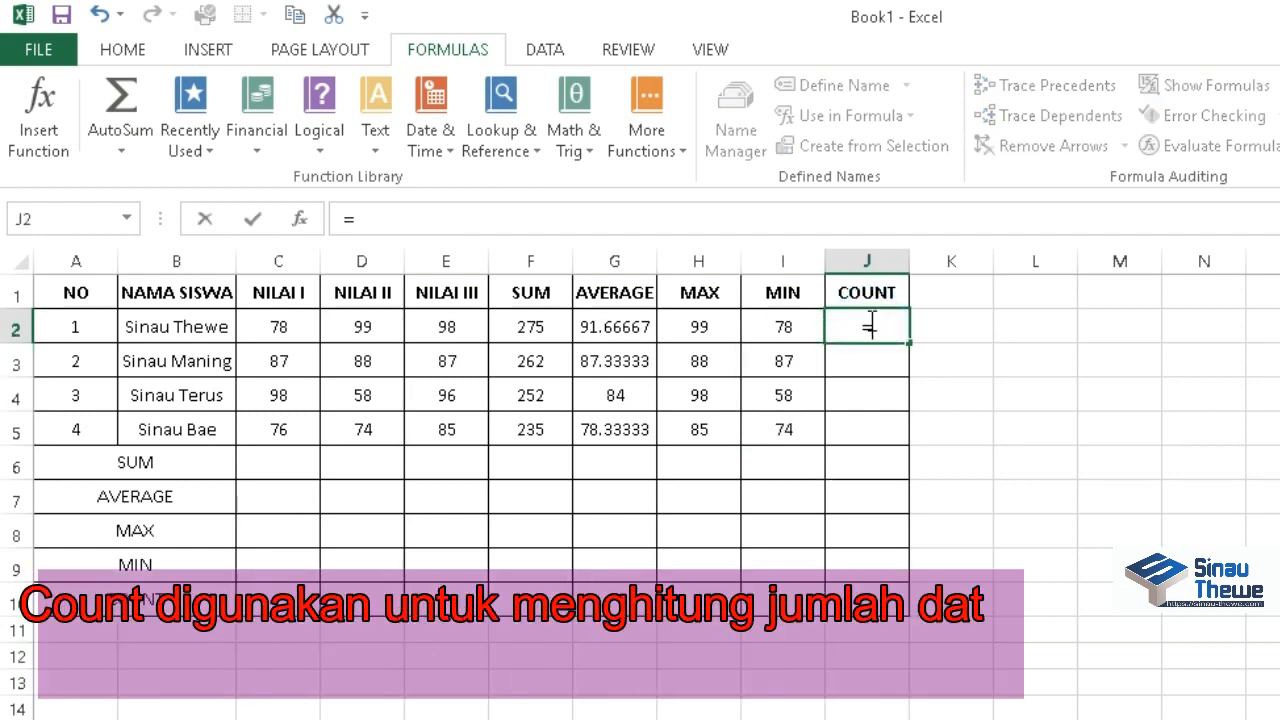
type("COUNT")
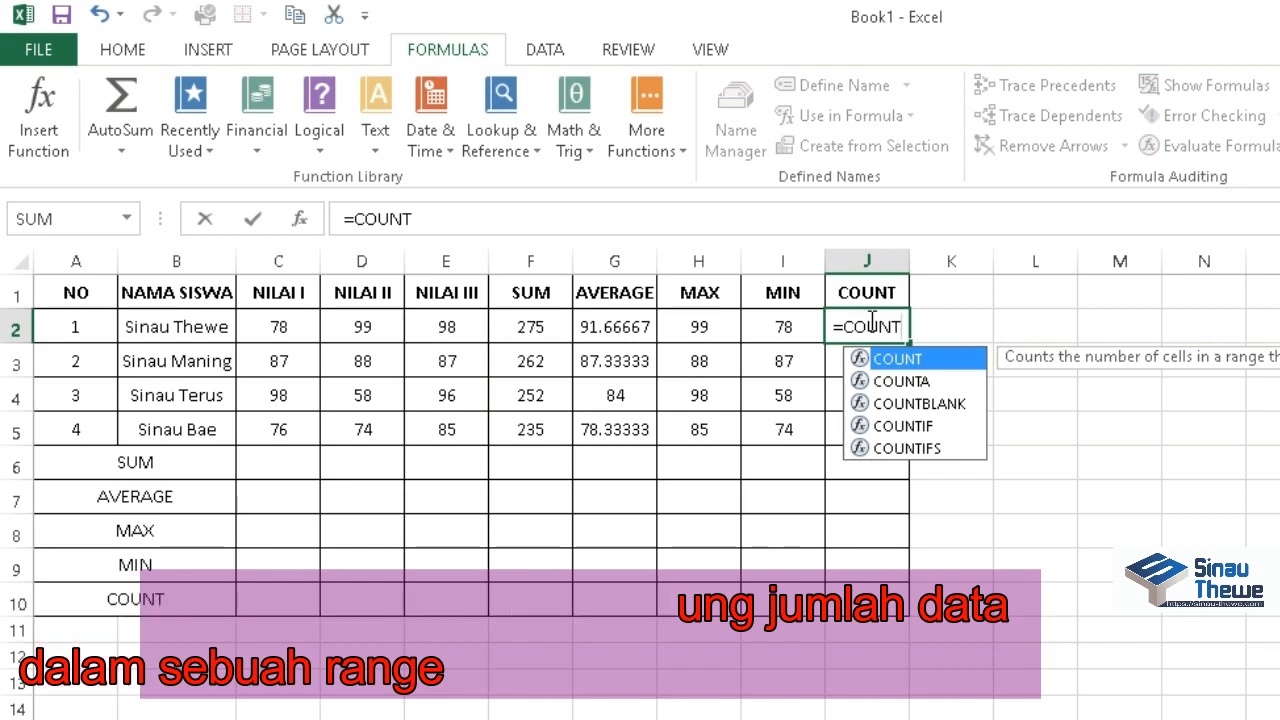
type("(")
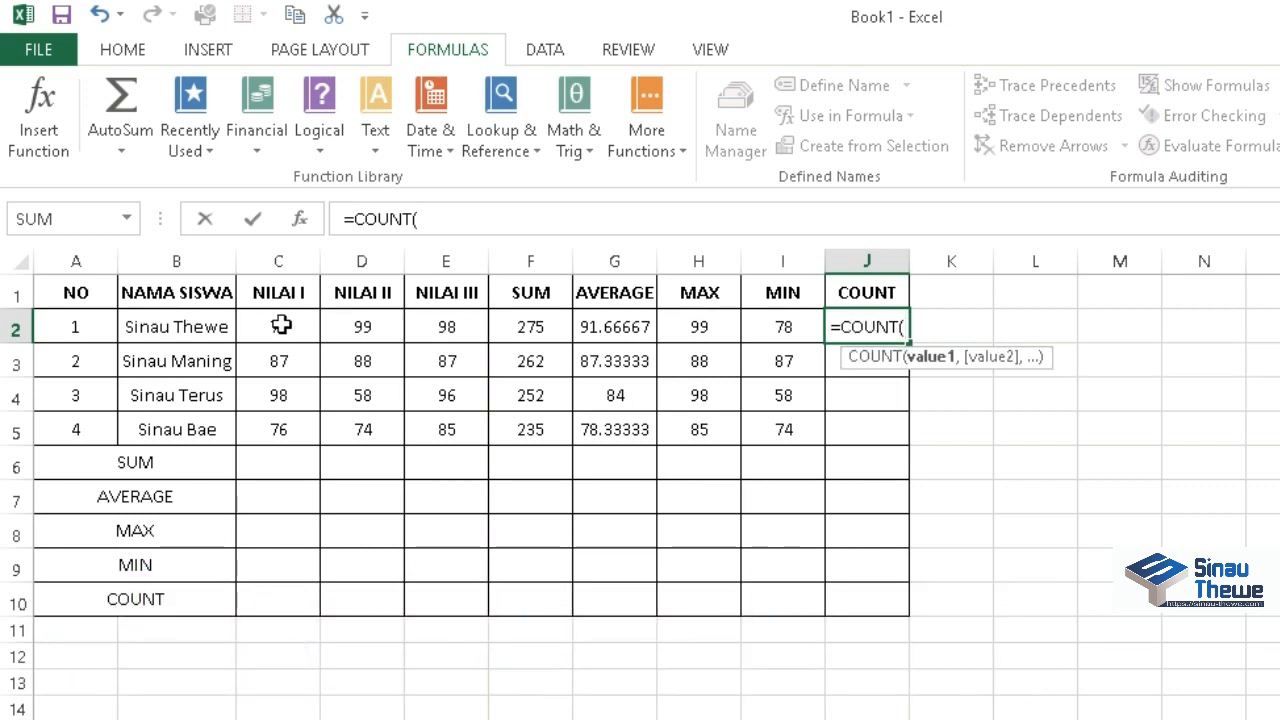
left_click_drag(281, 324, 448, 323)
type(")")
key("Return")
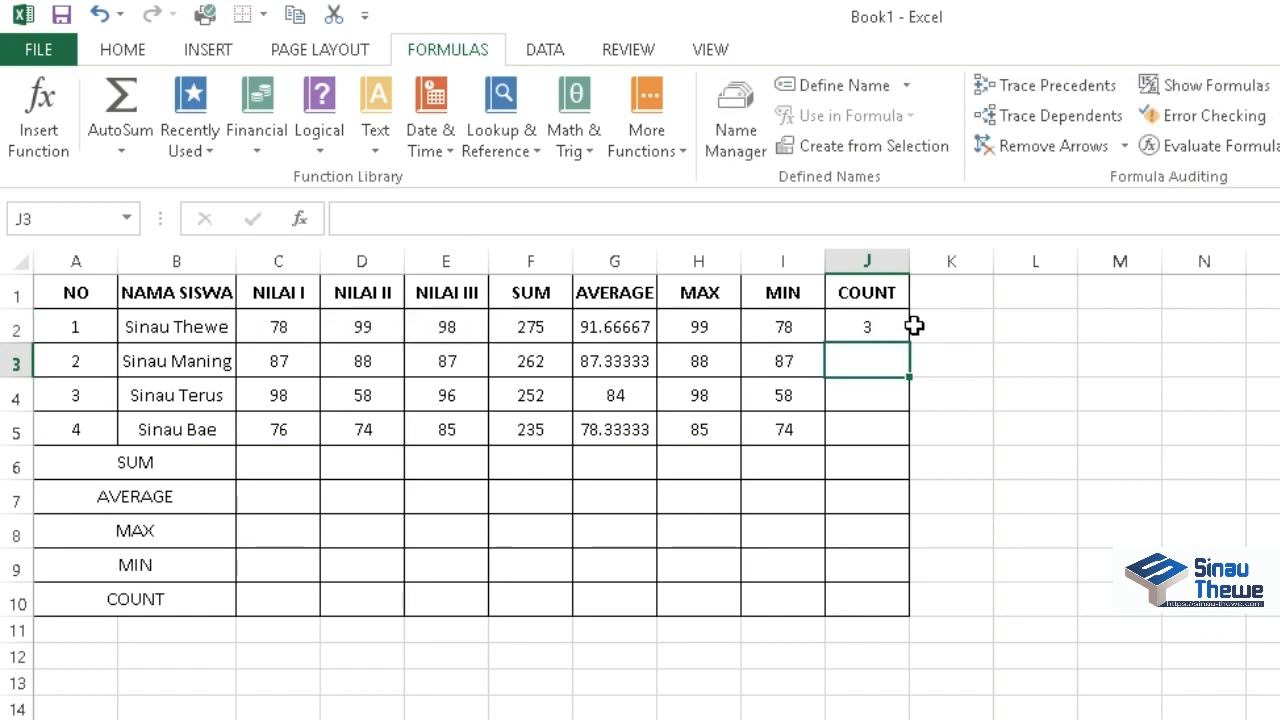
Fill the COUNT formula from J2 down through J5 for the remaining students.
key("Up")
left_click_drag(909, 341, 909, 441)
left_click(992, 418)
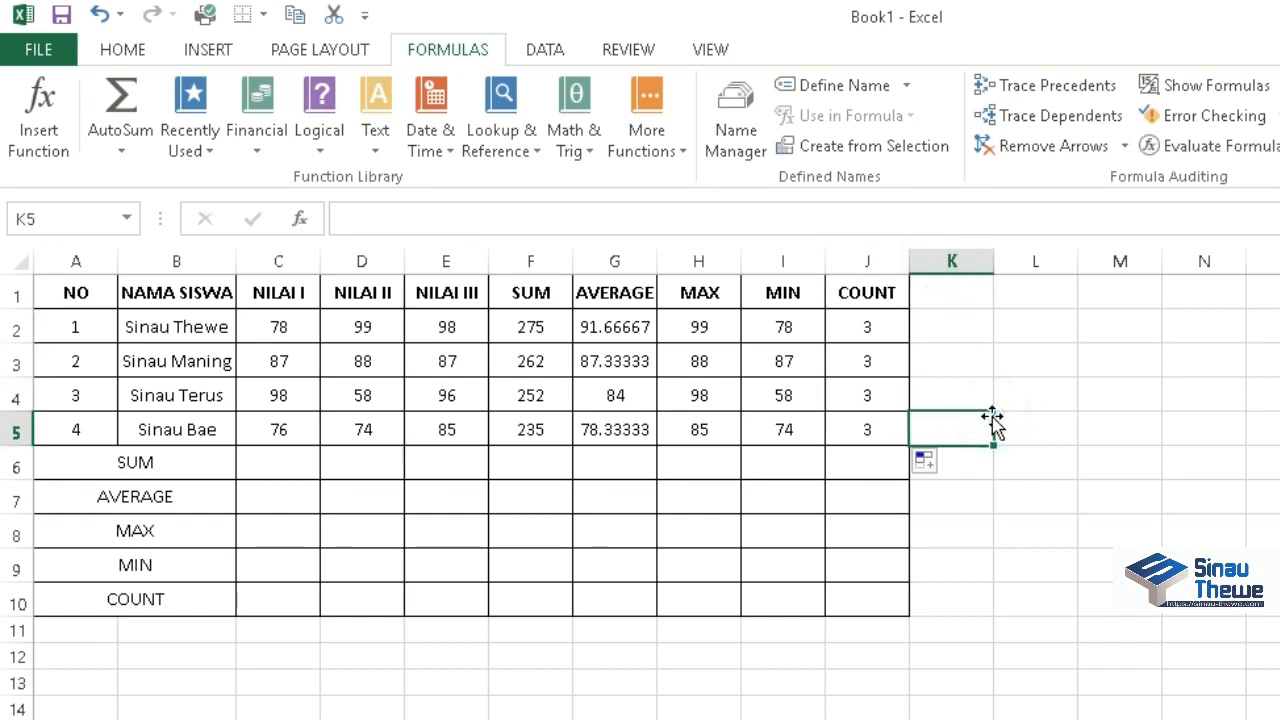
Apply a thicker solid bottom border to A5:J5 to separate the student rows from the summary rows.
left_click_drag(63, 423, 860, 431)
right_click(866, 430)
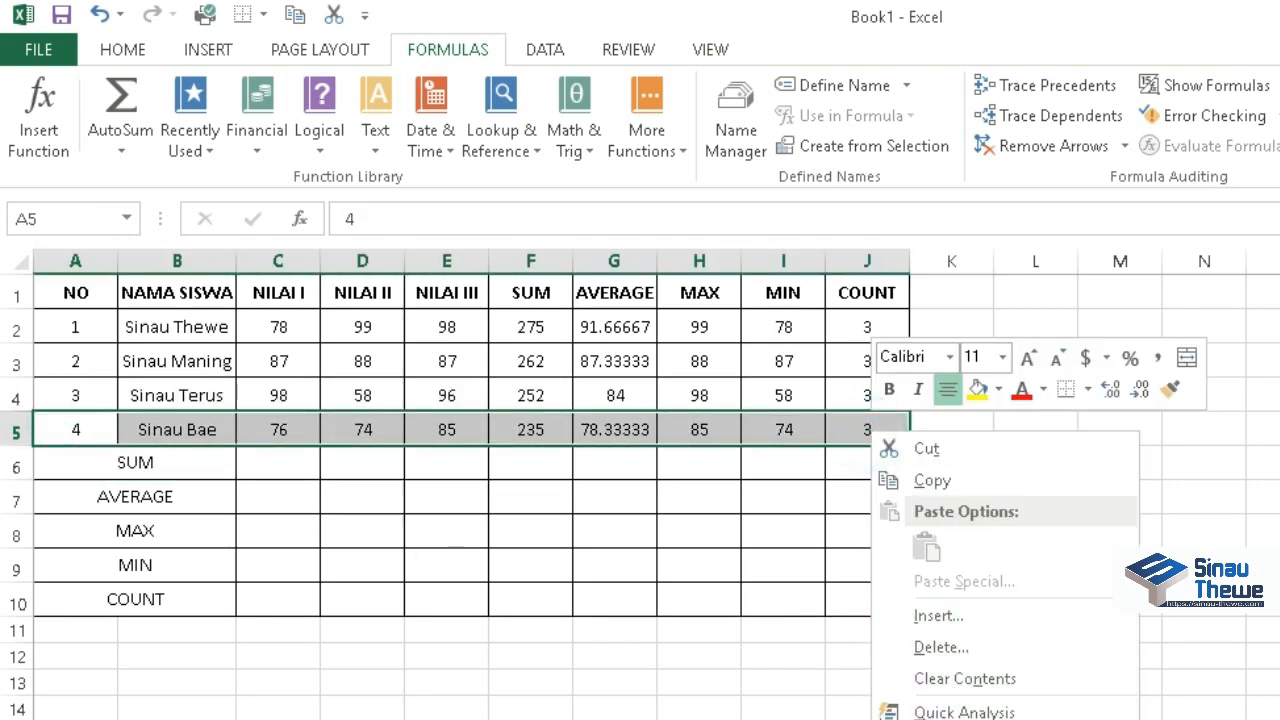
key("Escape")
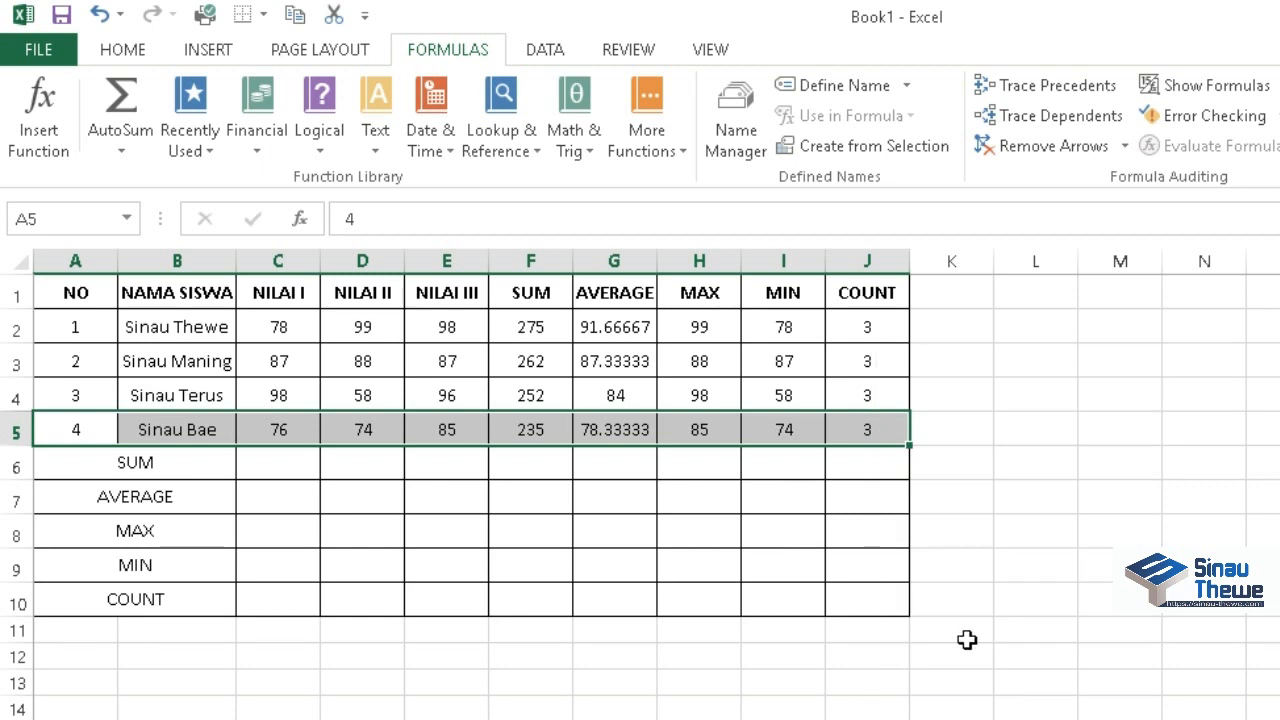
key("ctrl+1")
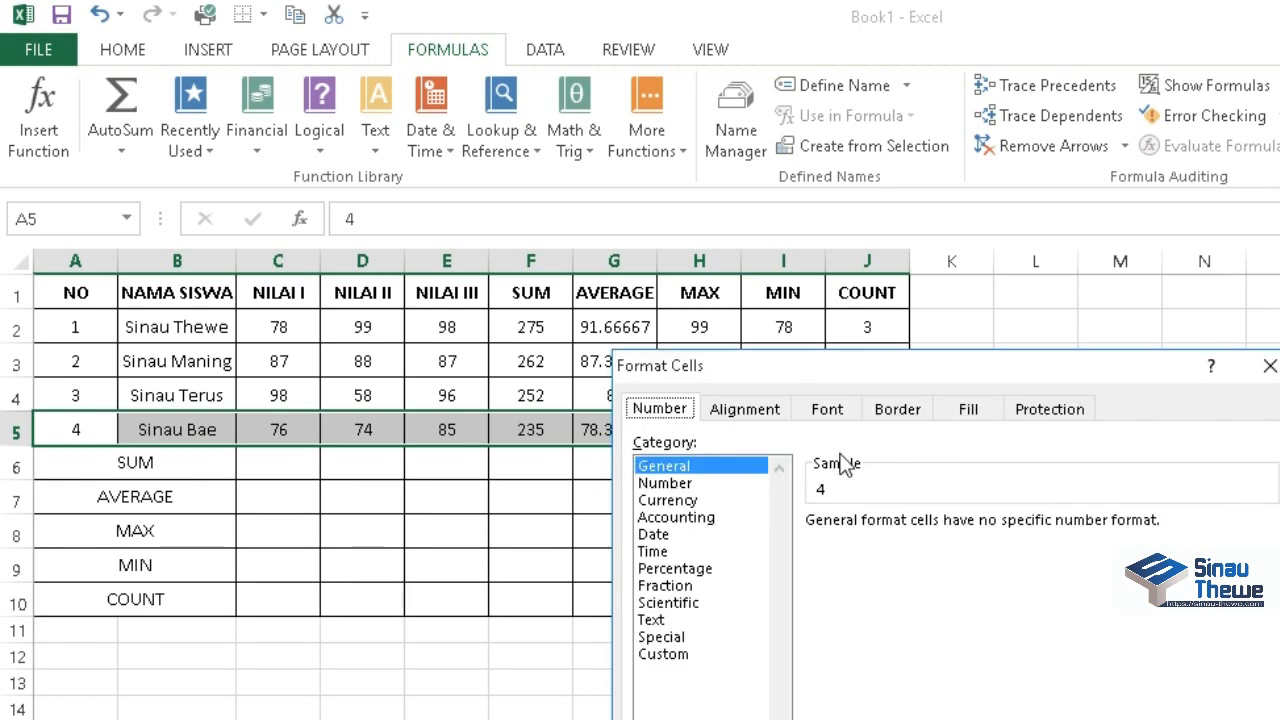
left_click(883, 408)
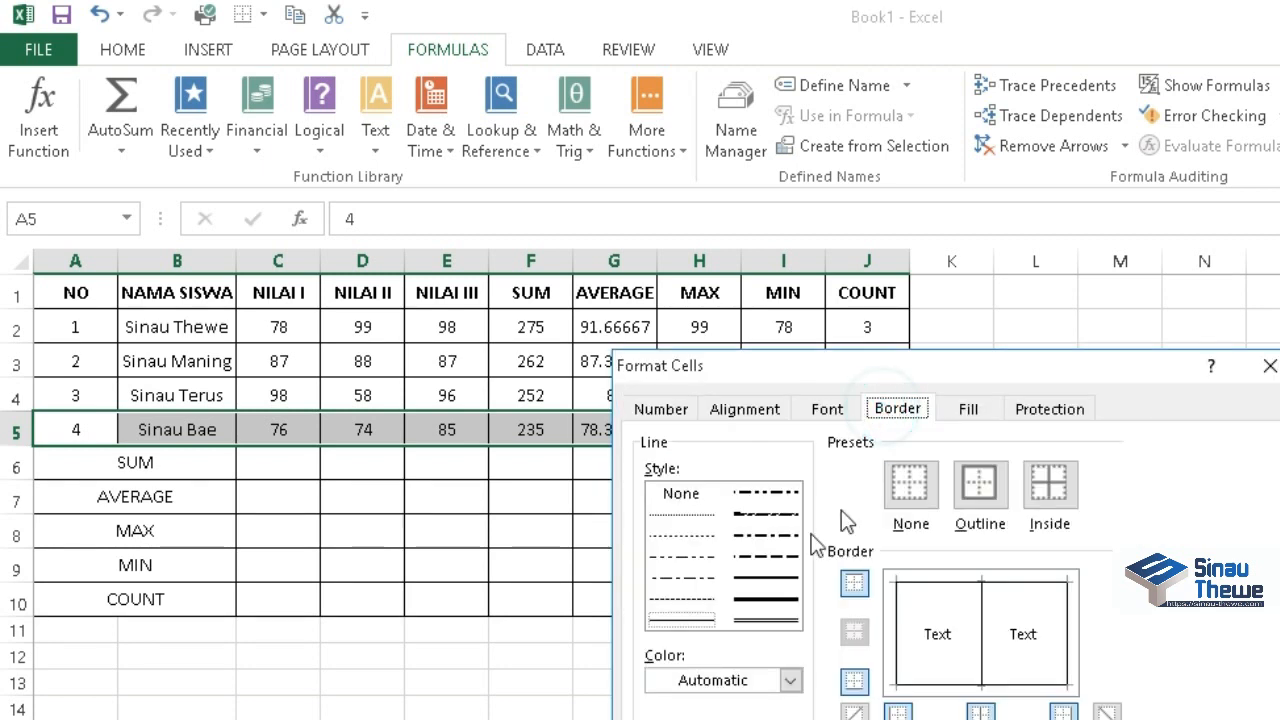
left_click(763, 574)
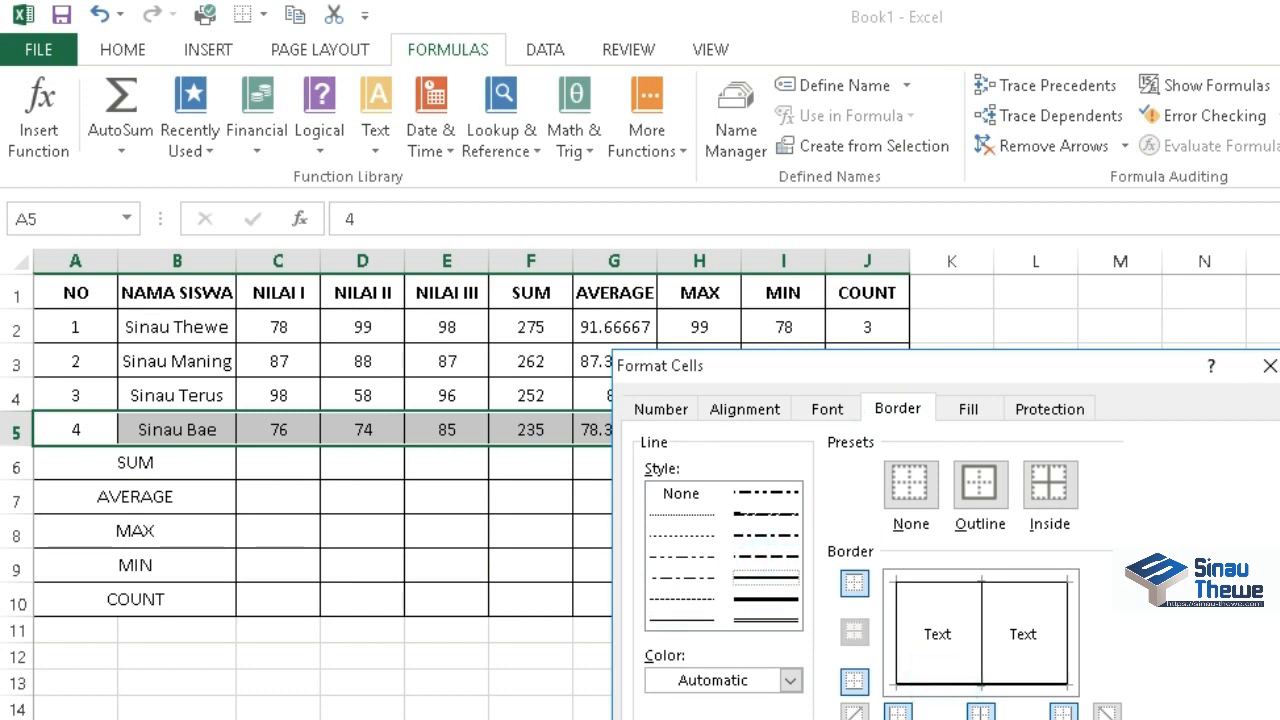
key("Return")
left_click(1220, 678)
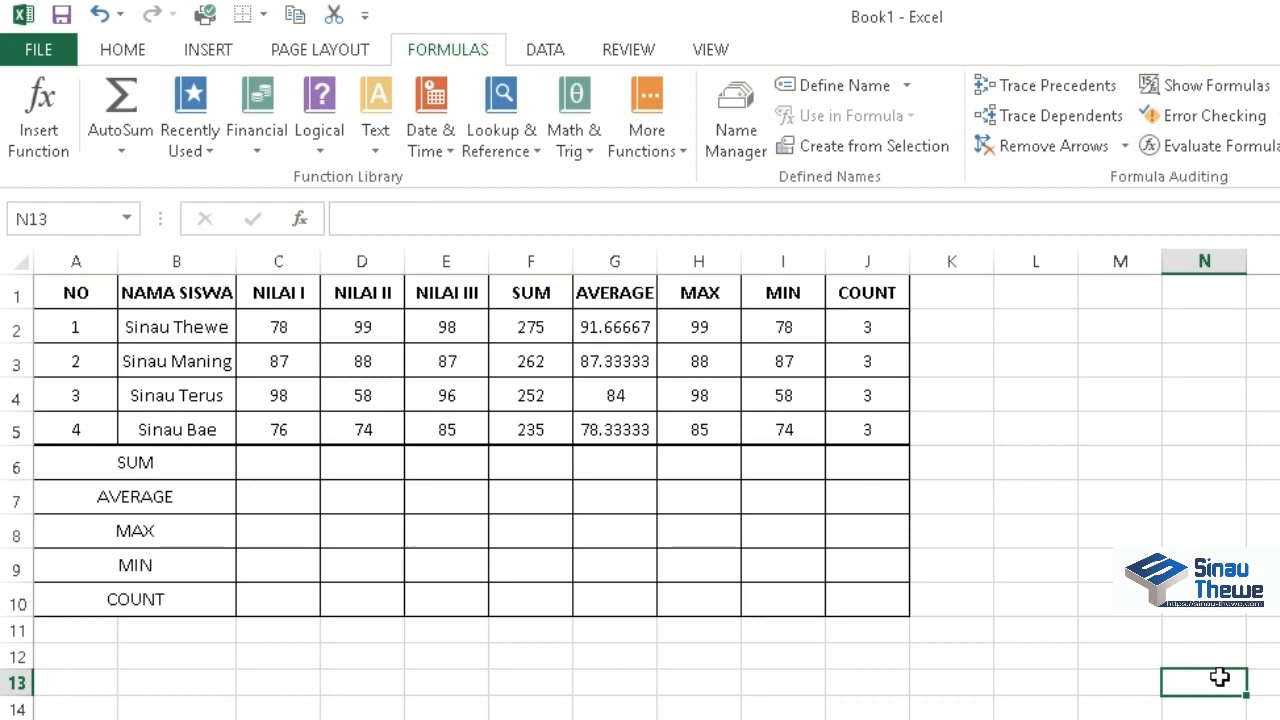
Enter the formula =SUM(C2:C5) in cell C6 to total the NILAI I scores.
left_click(262, 456)
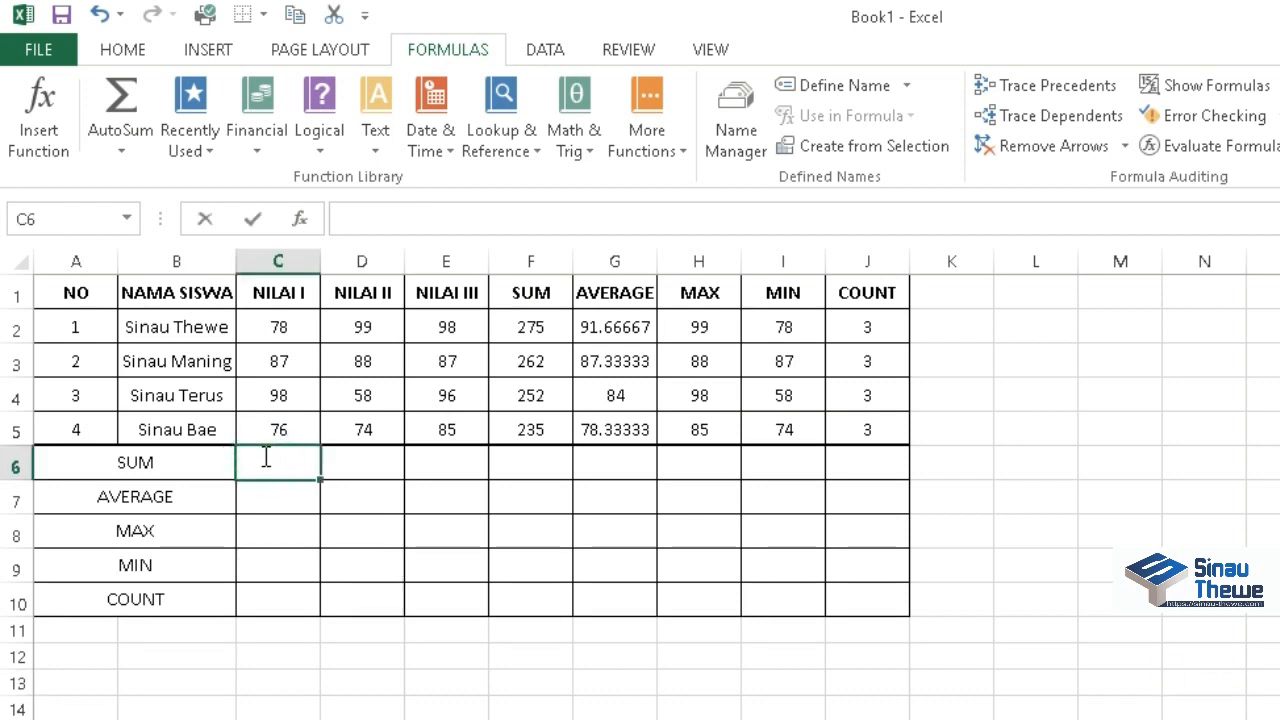
type("=SUM")
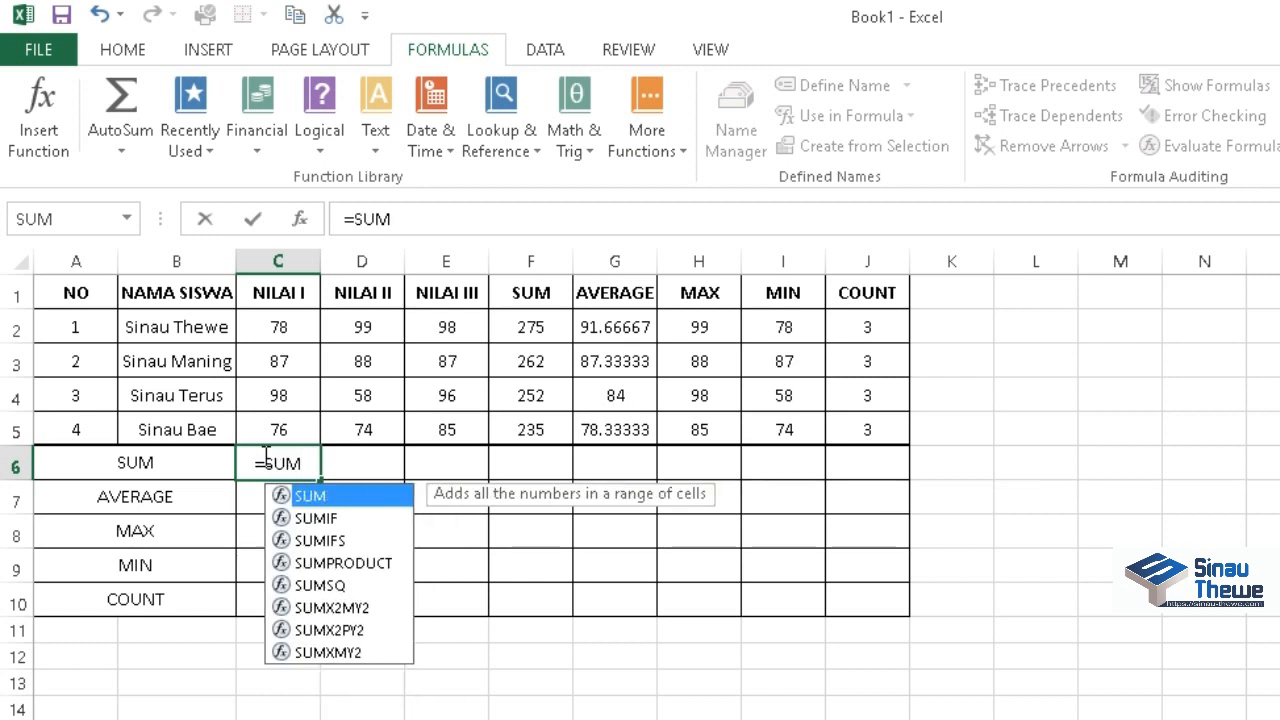
type("(")
left_click_drag(276, 327, 278, 430)
type(")")
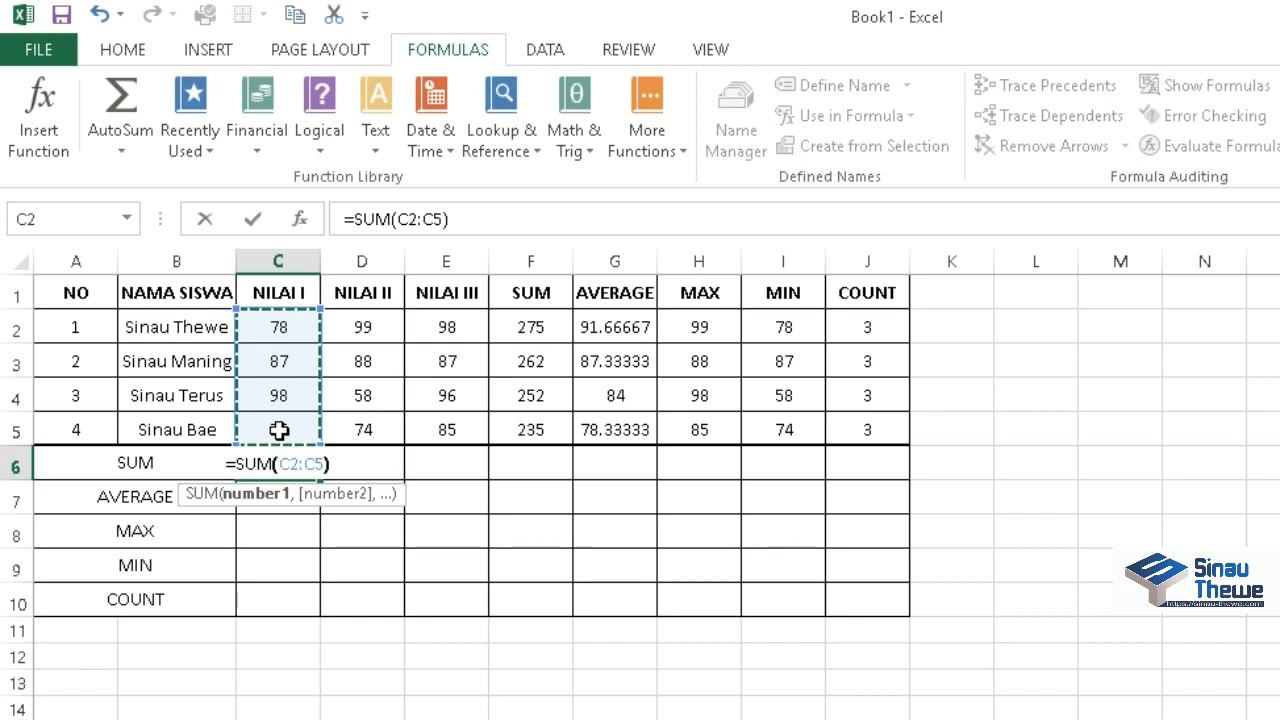
key("Return")
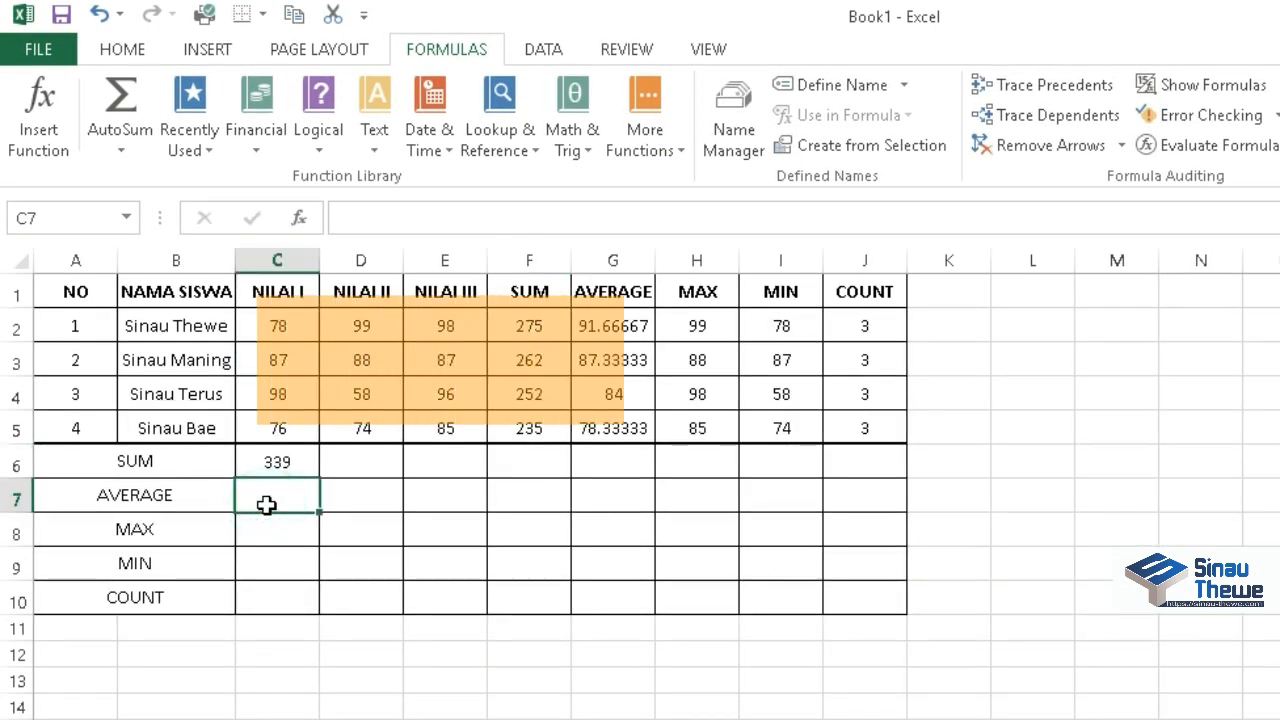
Enter the formula =AVERAGE(C2:C5) in cell C7 to average the NILAI I scores.
type("=")
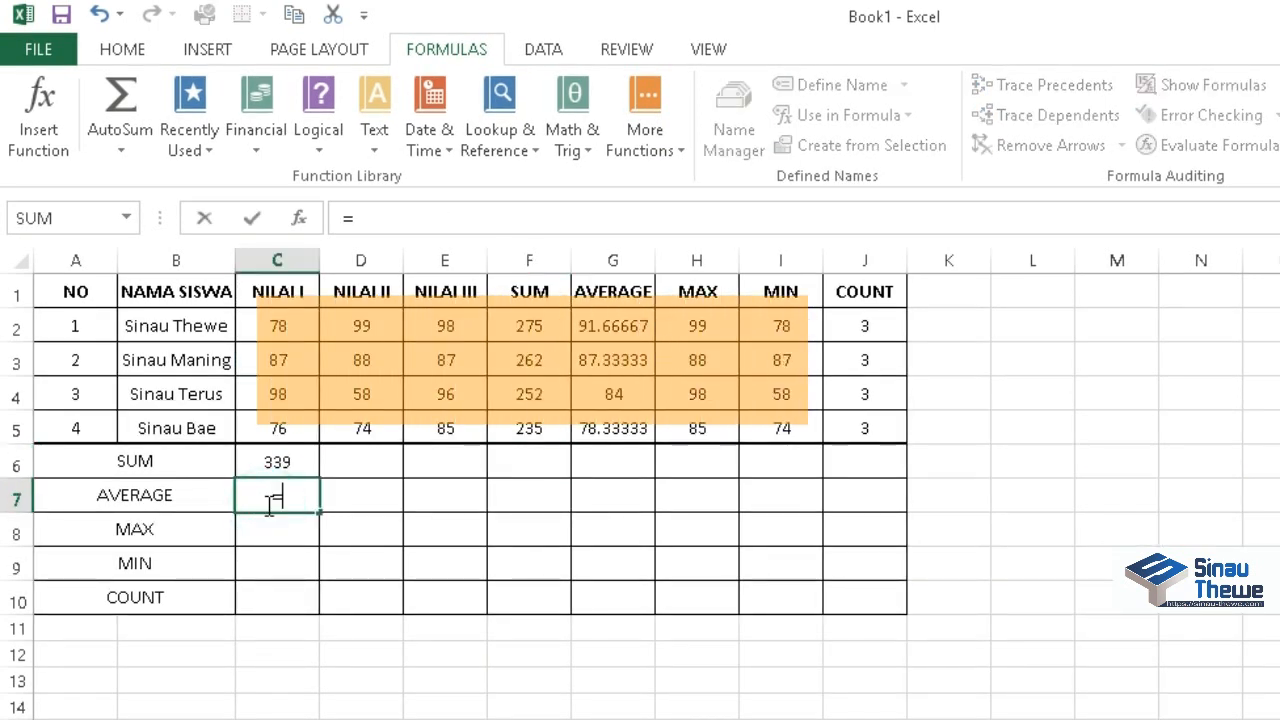
type("AVERAGE()")
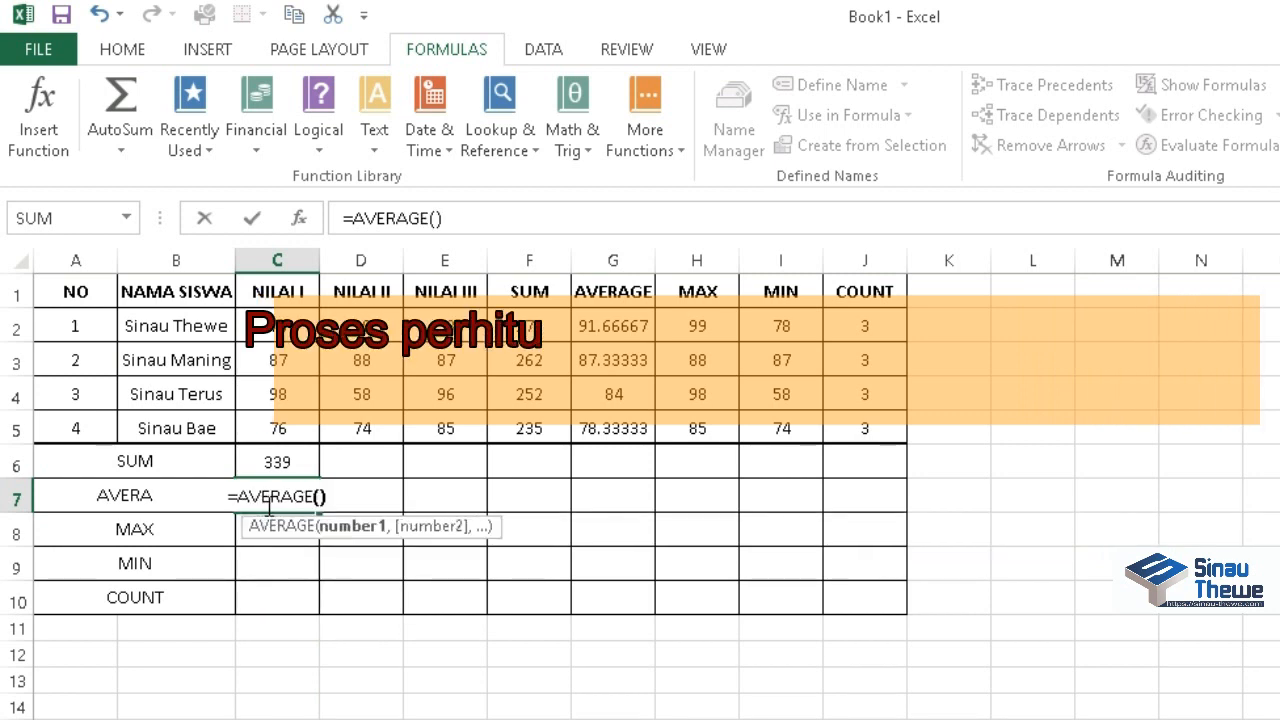
key("BackSpace")
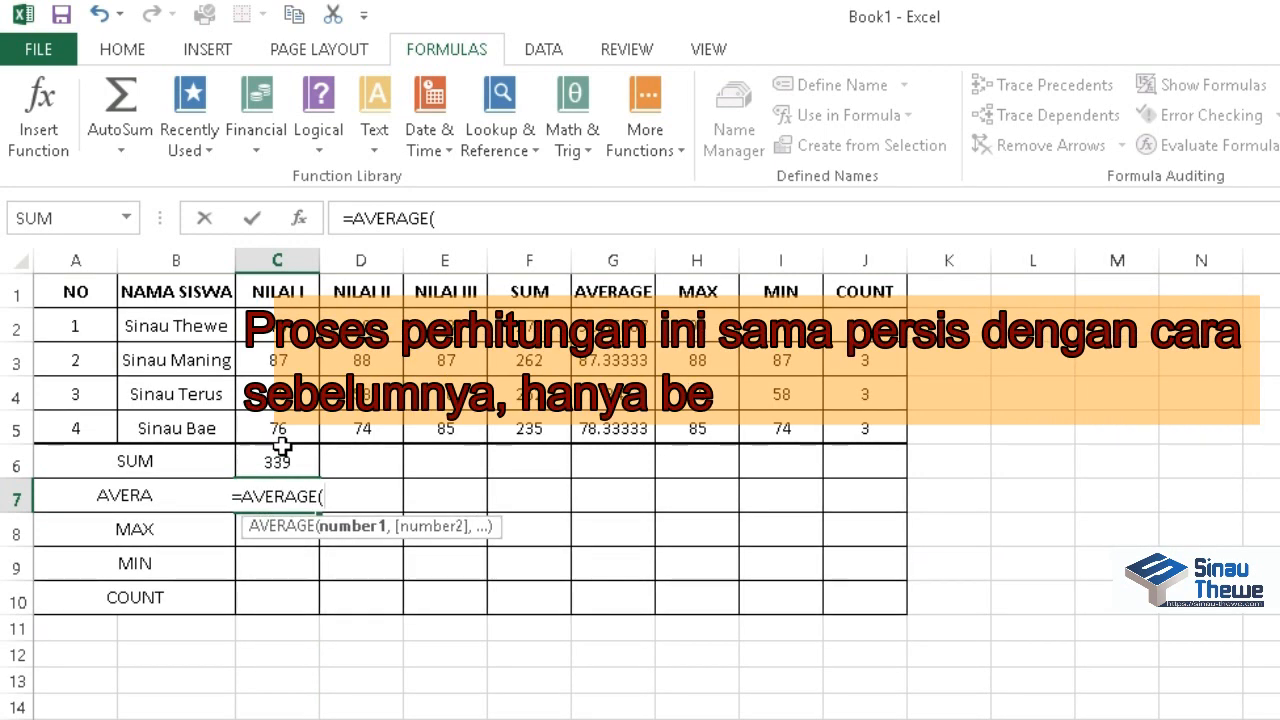
left_click_drag(277, 326, 291, 430)
type(")")
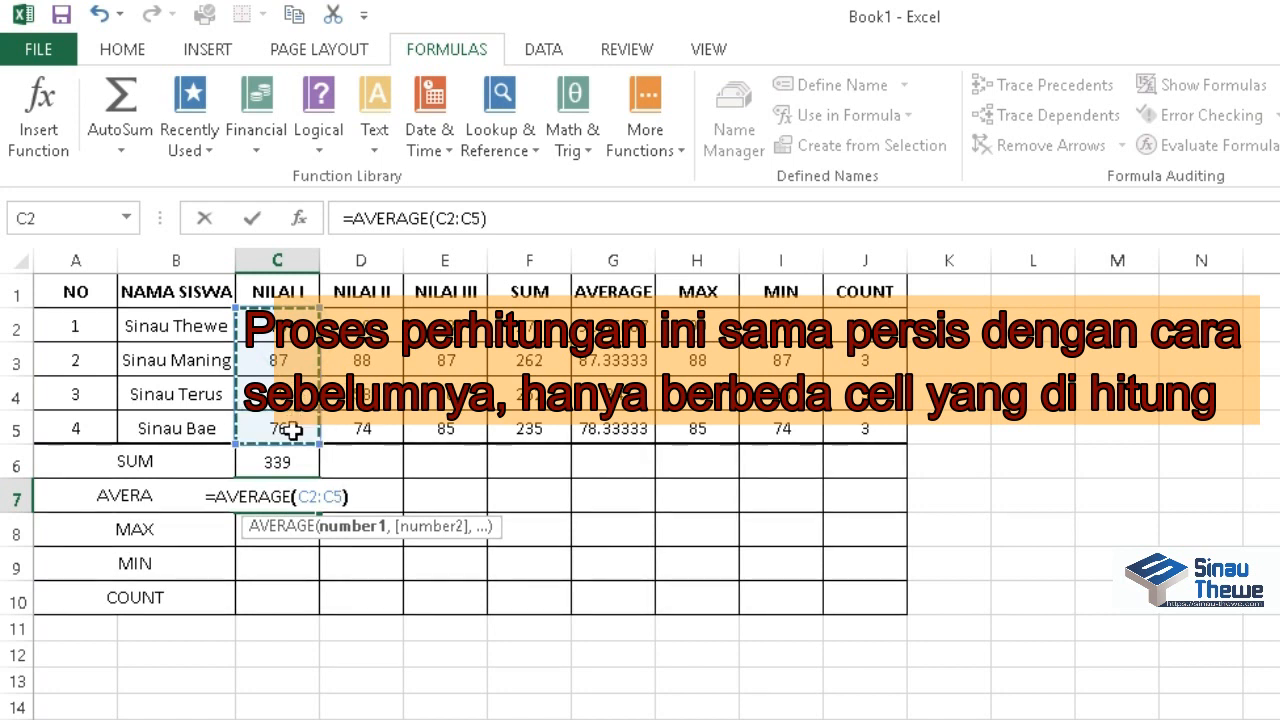
key("Return")
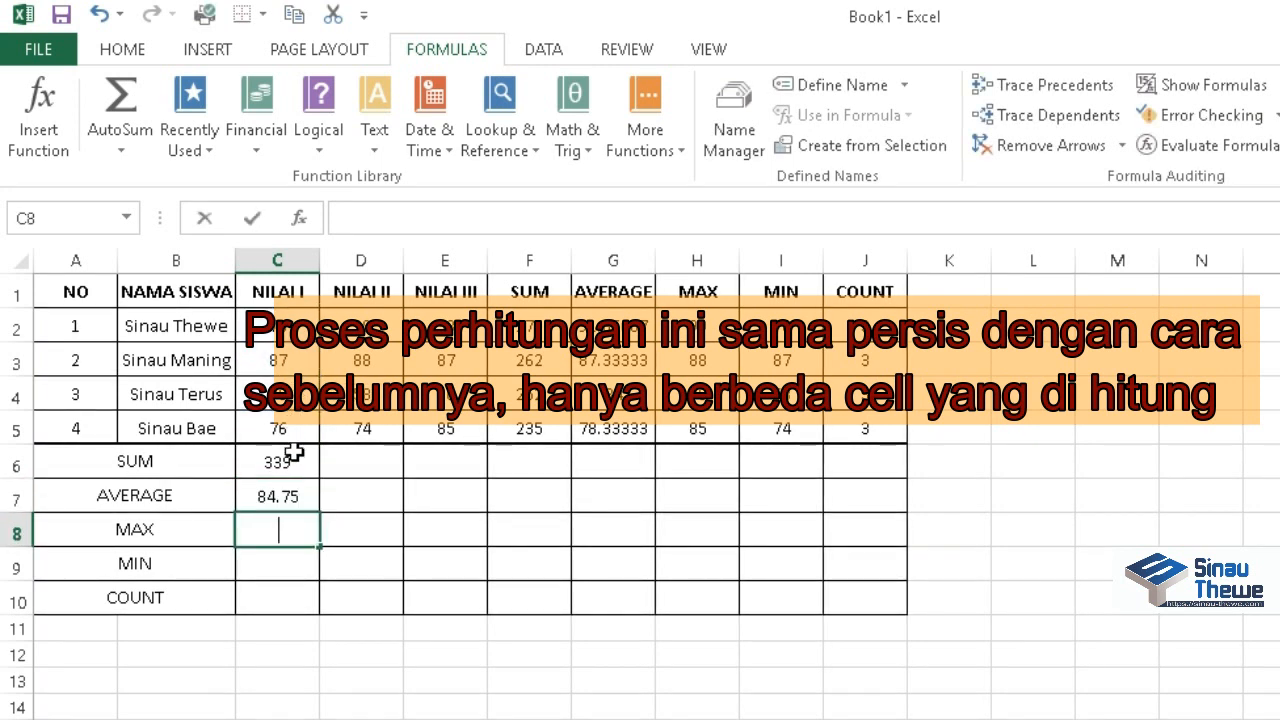
Enter the formula =MIN(C2:C5) in cell C8 of the MAX row.
type("=MIN(")
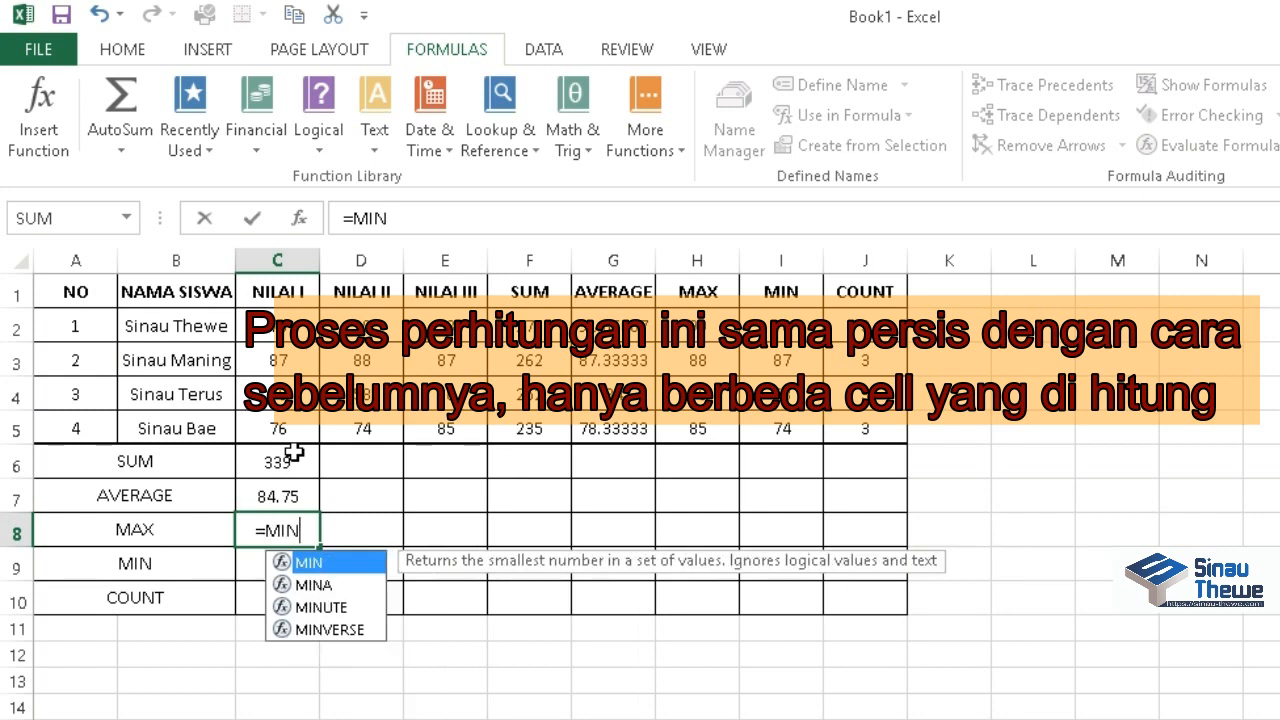
left_click_drag(278, 326, 302, 420)
type(")")
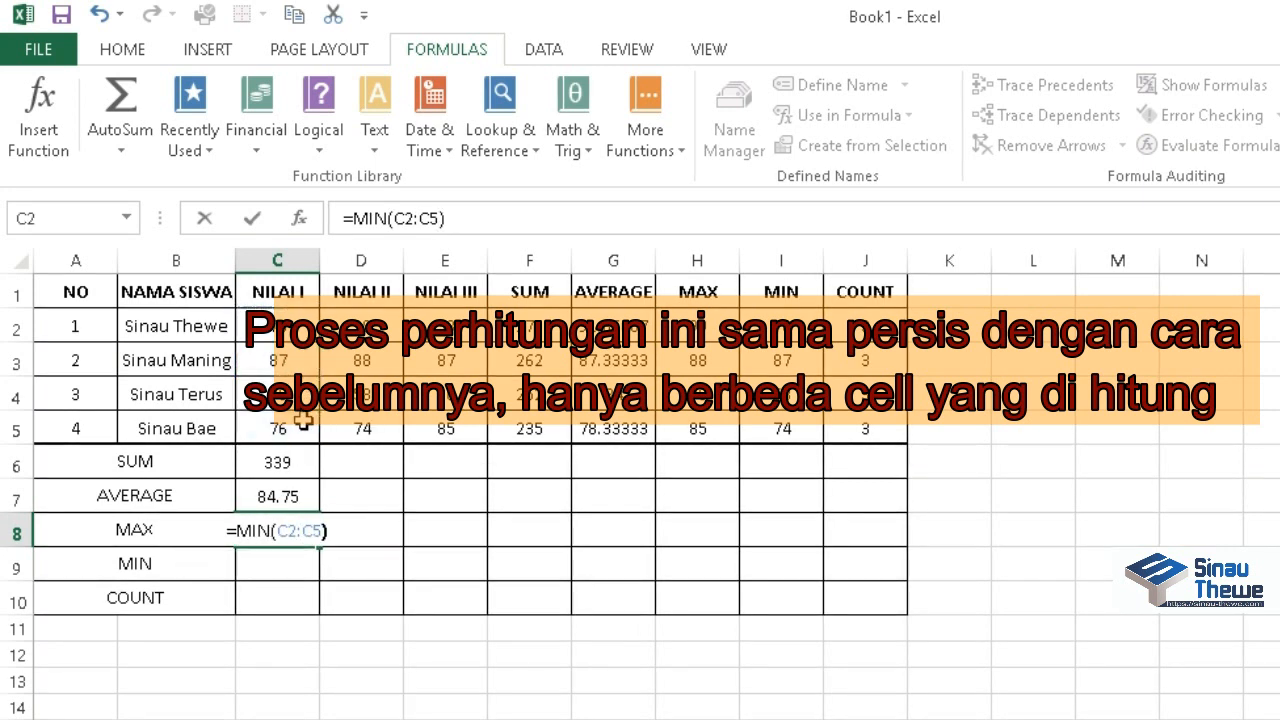
key("Return")
type("=")
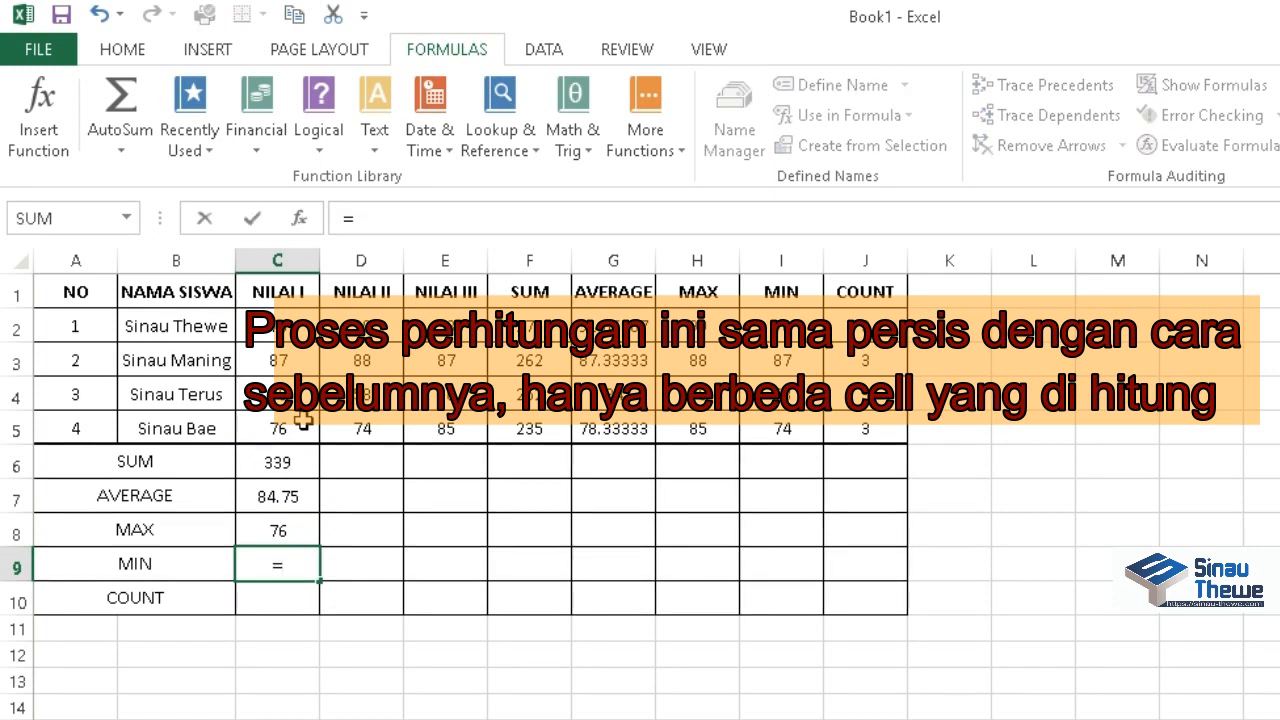
key("Escape")
Replace the formula in cell C8 with =MAX(C2:C5) to get the highest NILAI I score.
key("Up")
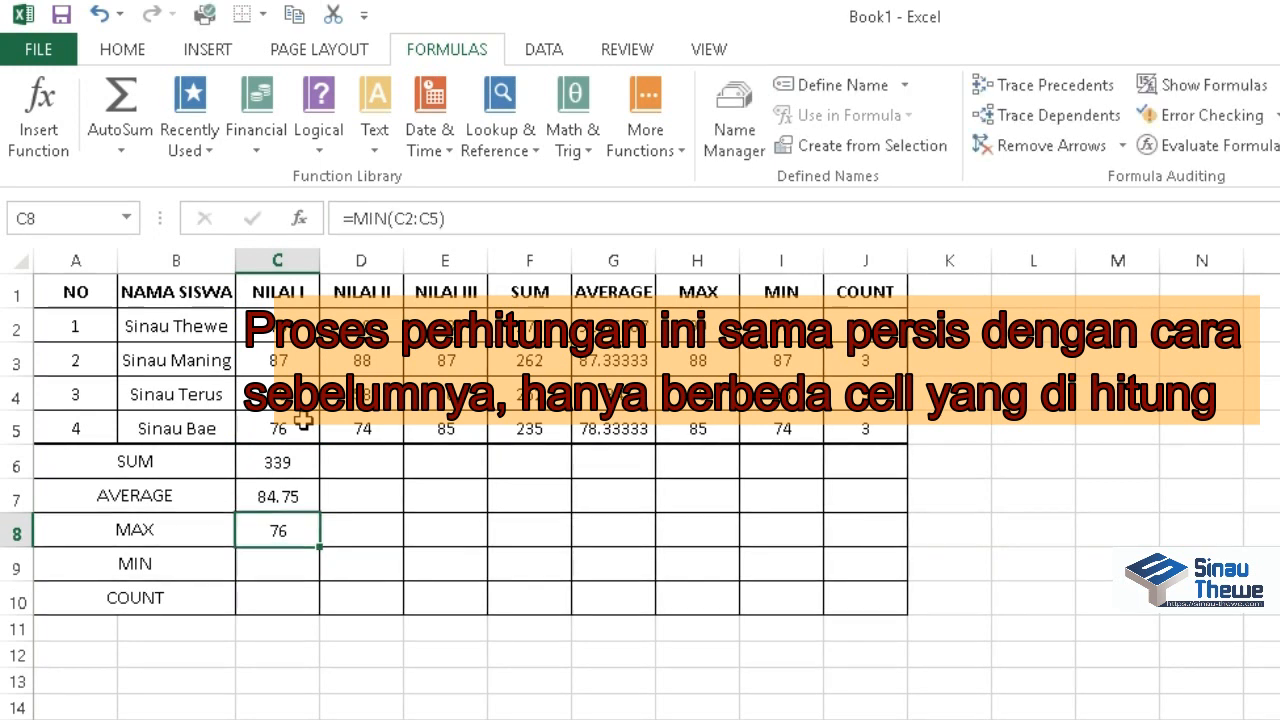
key("F2")
key("BackSpace")
key("BackSpace")
key("BackSpace")
key("BackSpace")
key("BackSpace")
key("BackSpace")
key("BackSpace")
key("BackSpace")
key("BackSpace")
type("AX")
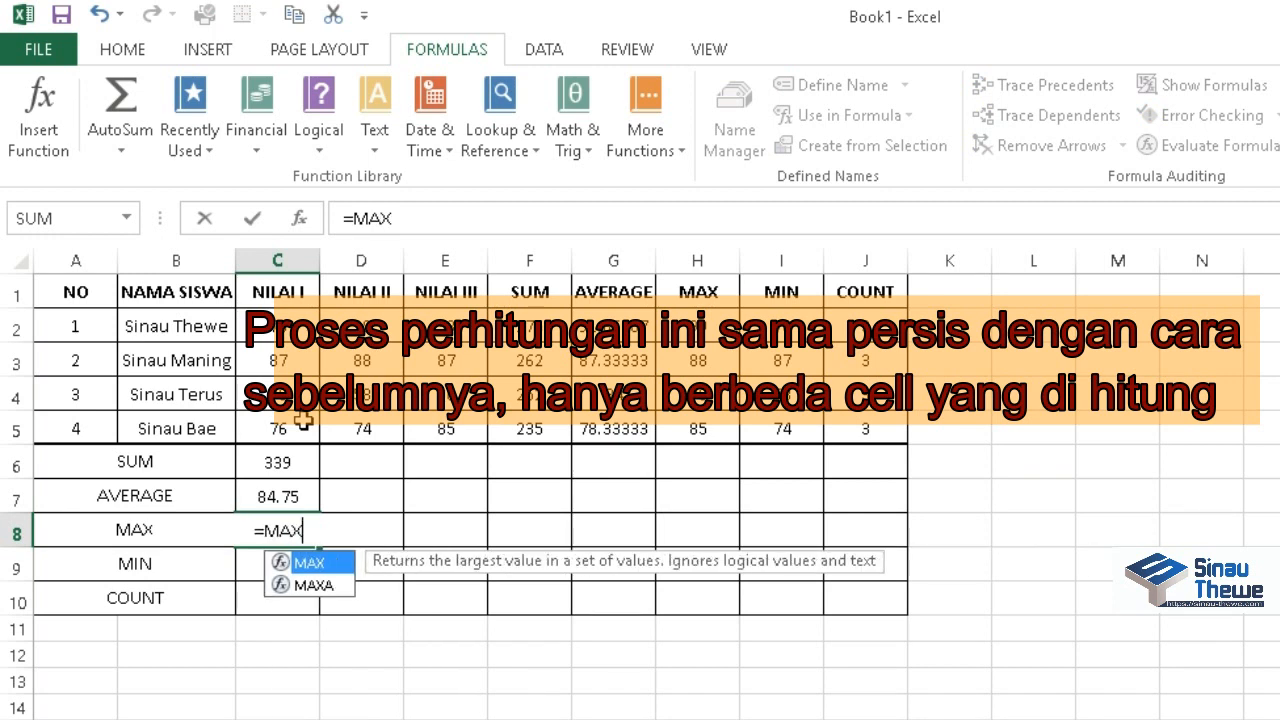
type("(")
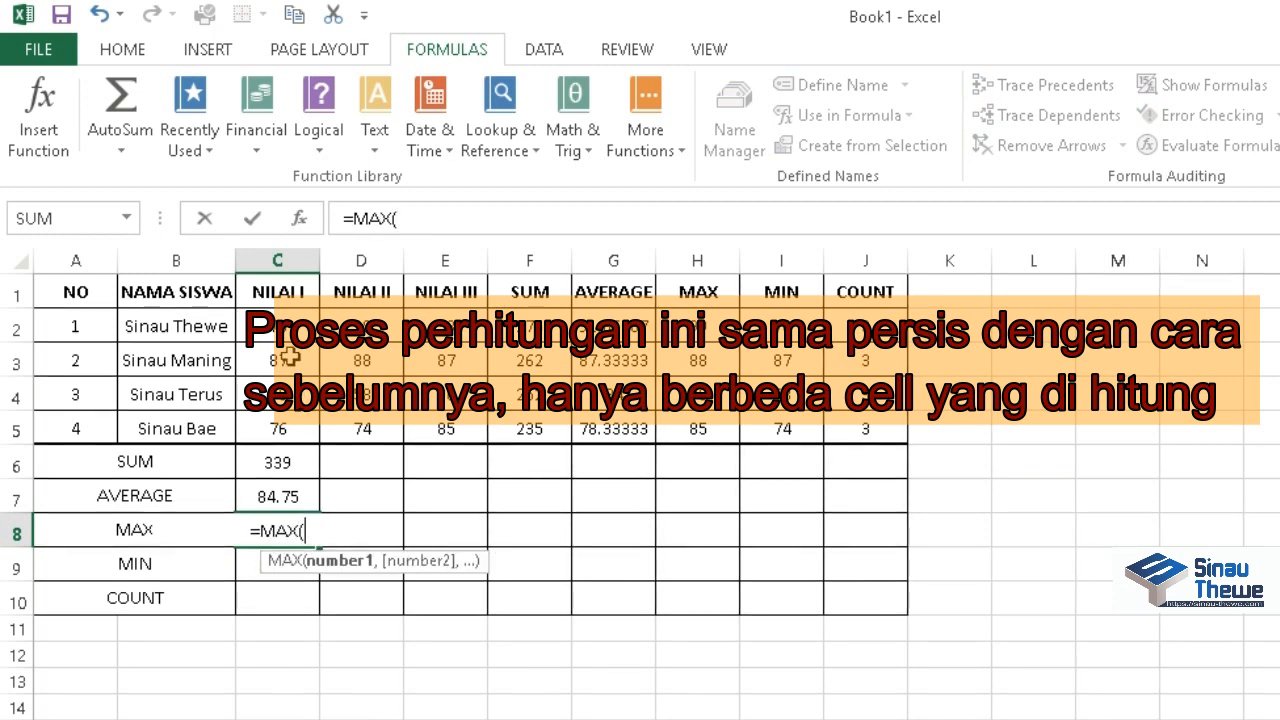
left_click_drag(277, 326, 275, 428)
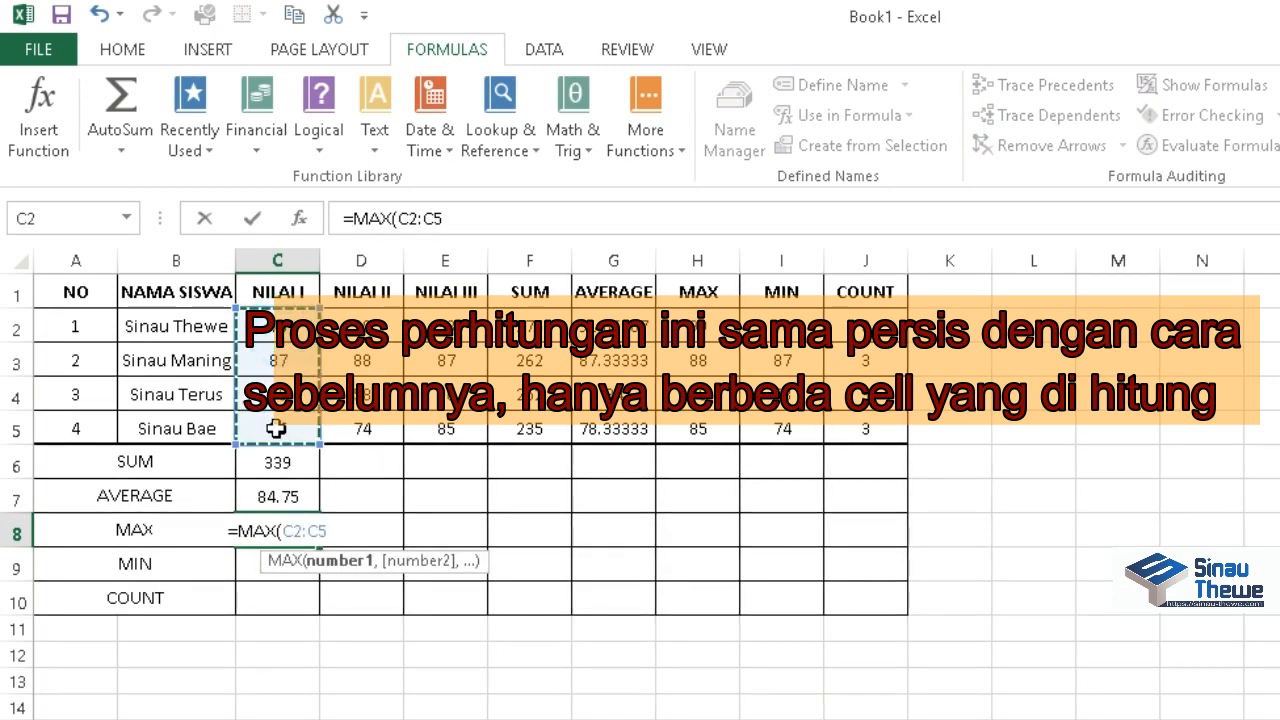
type(")")
key("Return")
Enter the formula =MIN(C2:C5) in cell C9 to get the lowest NILAI I score.
type("=")
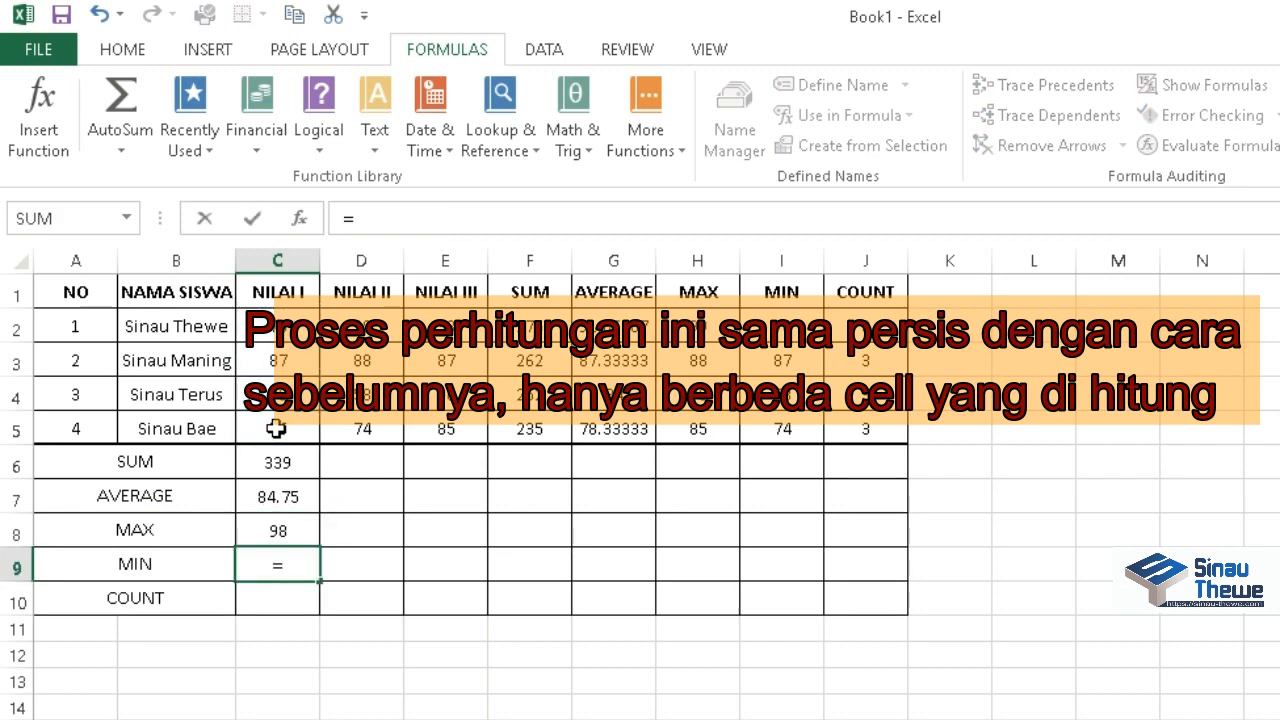
type("MIN(")
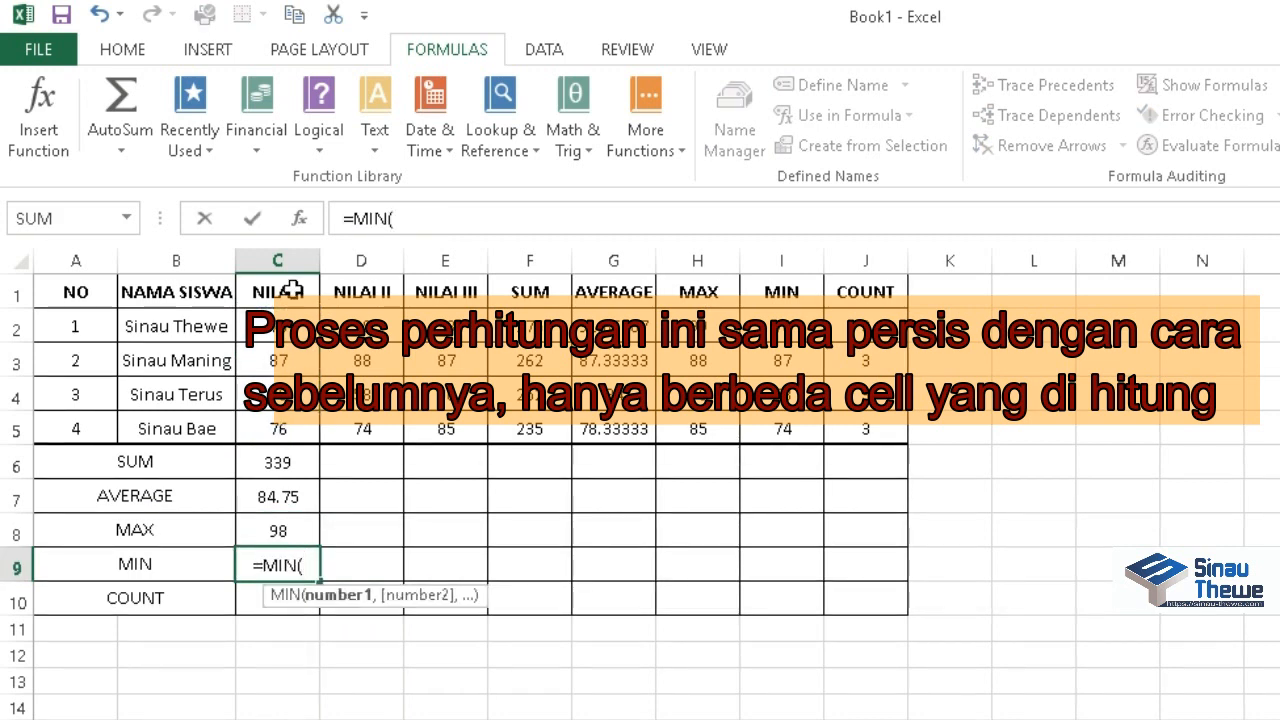
left_click_drag(282, 326, 284, 424)
type(")")
key("Return")
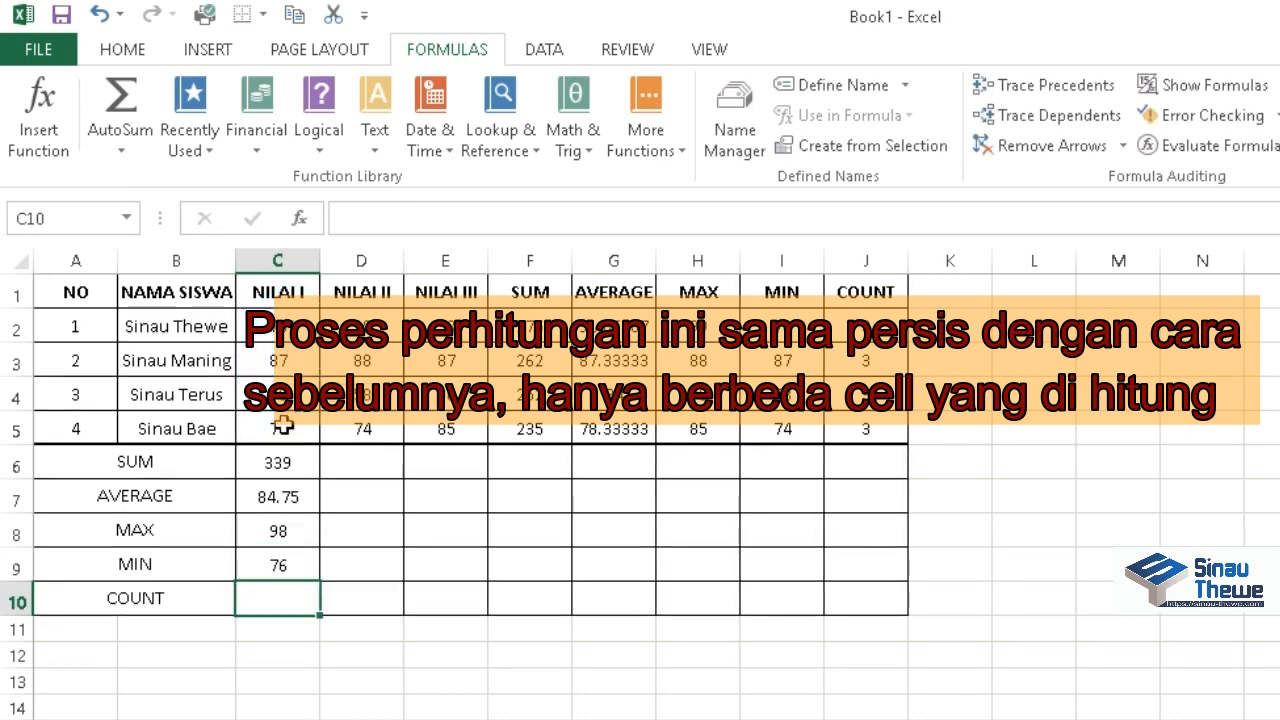
Enter the formula =COUNT(C2:C5) in cell C10 to count the NILAI I scores.
type("=C")
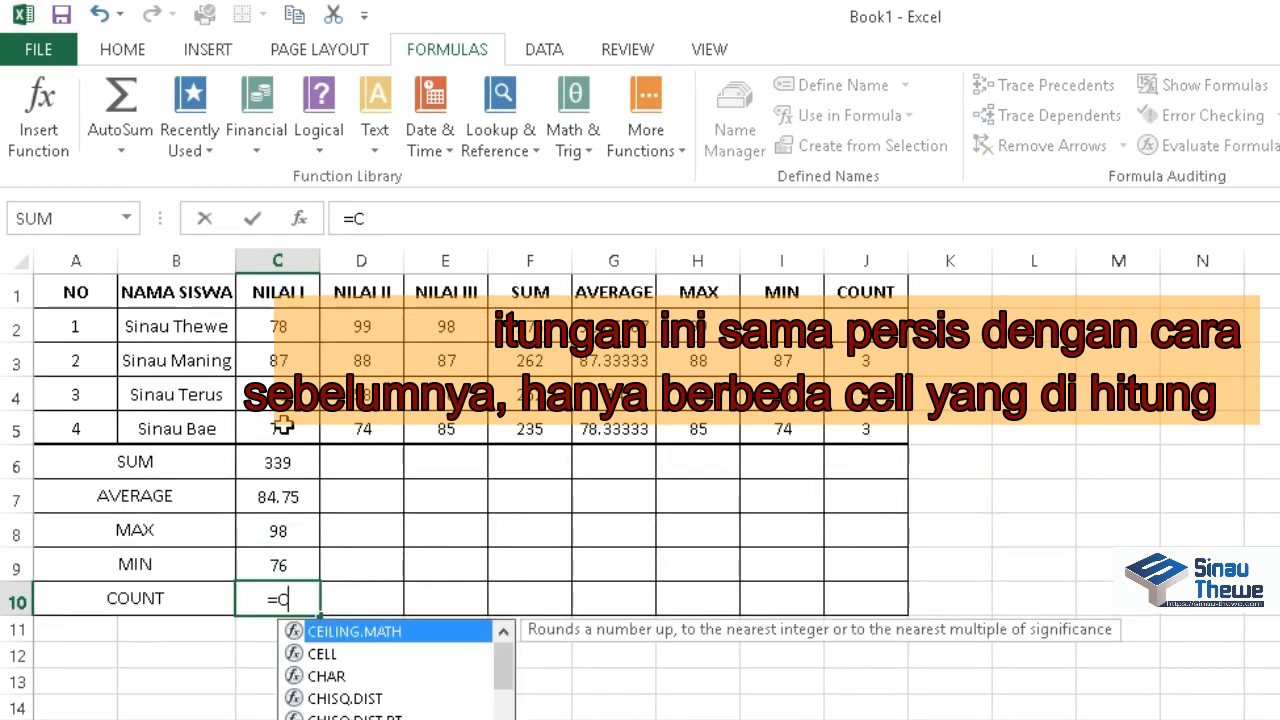
type("OUNT(")
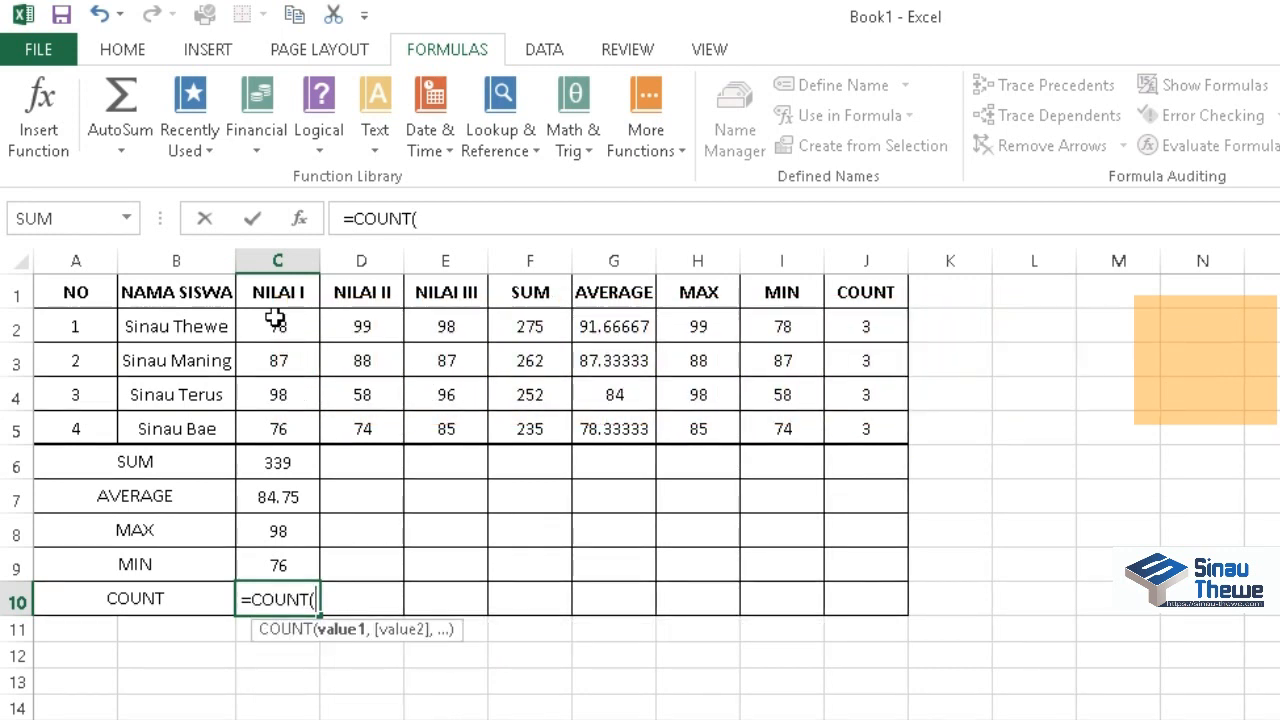
left_click_drag(280, 318, 273, 428)
type(")")
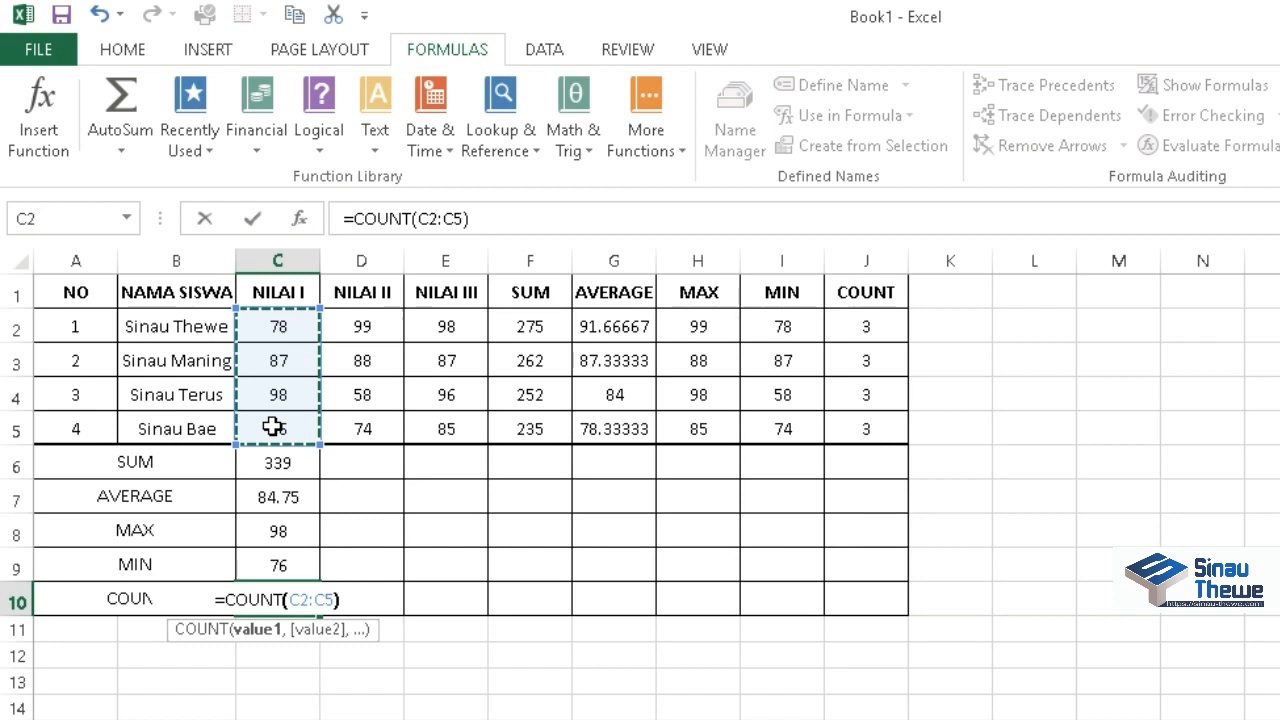
key("Return")
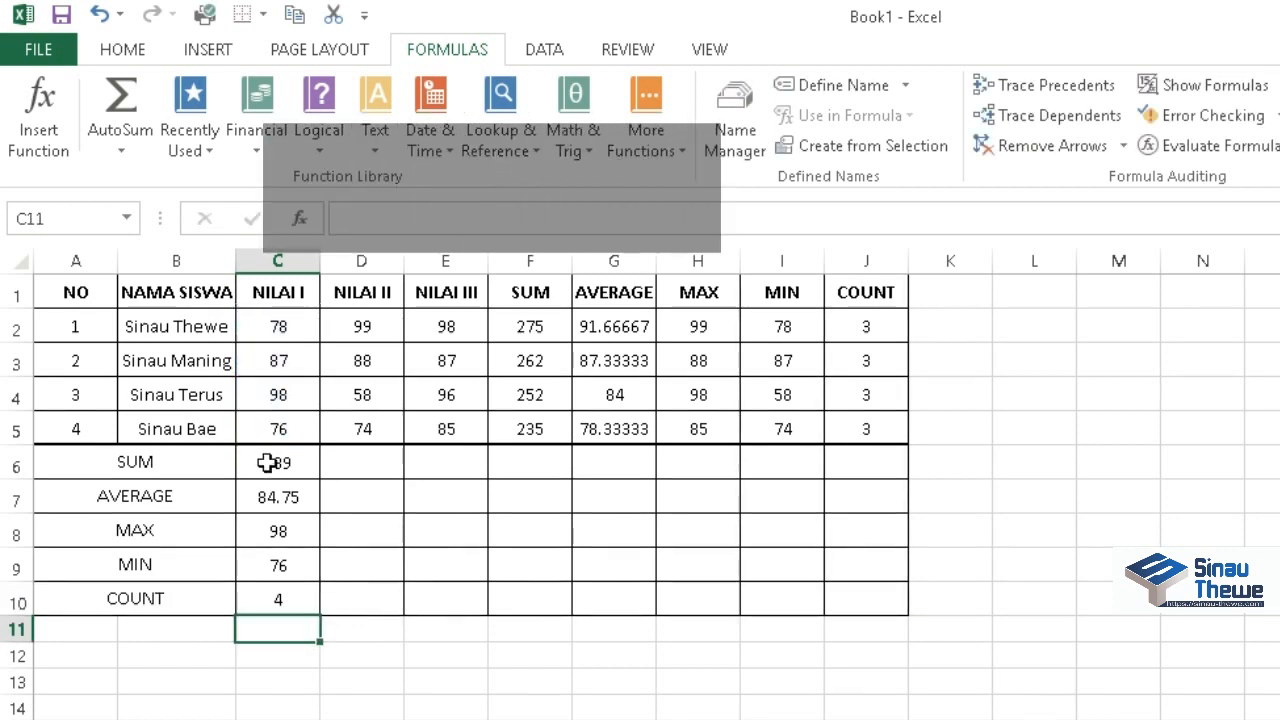
Copy the five summary formulas in C6:C10 and paste them into D6:J10 for the remaining columns.
left_click(267, 462)
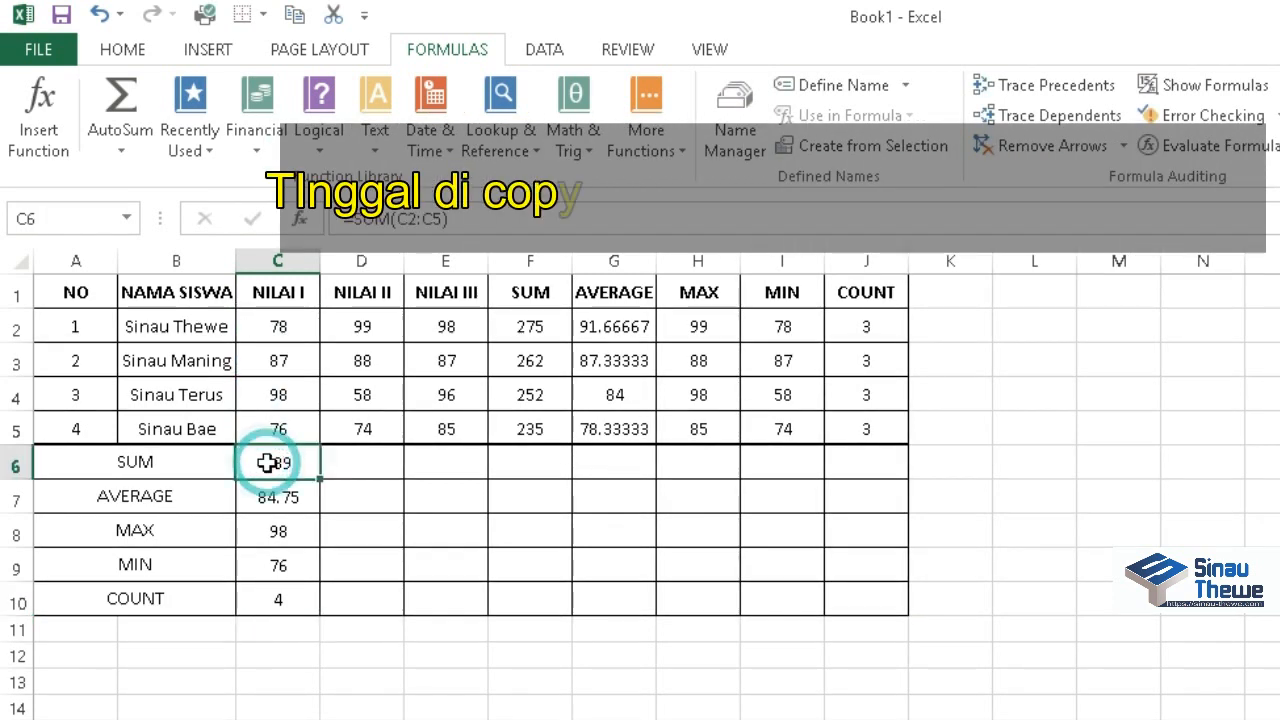
left_click_drag(267, 462, 275, 596)
right_click(276, 531)
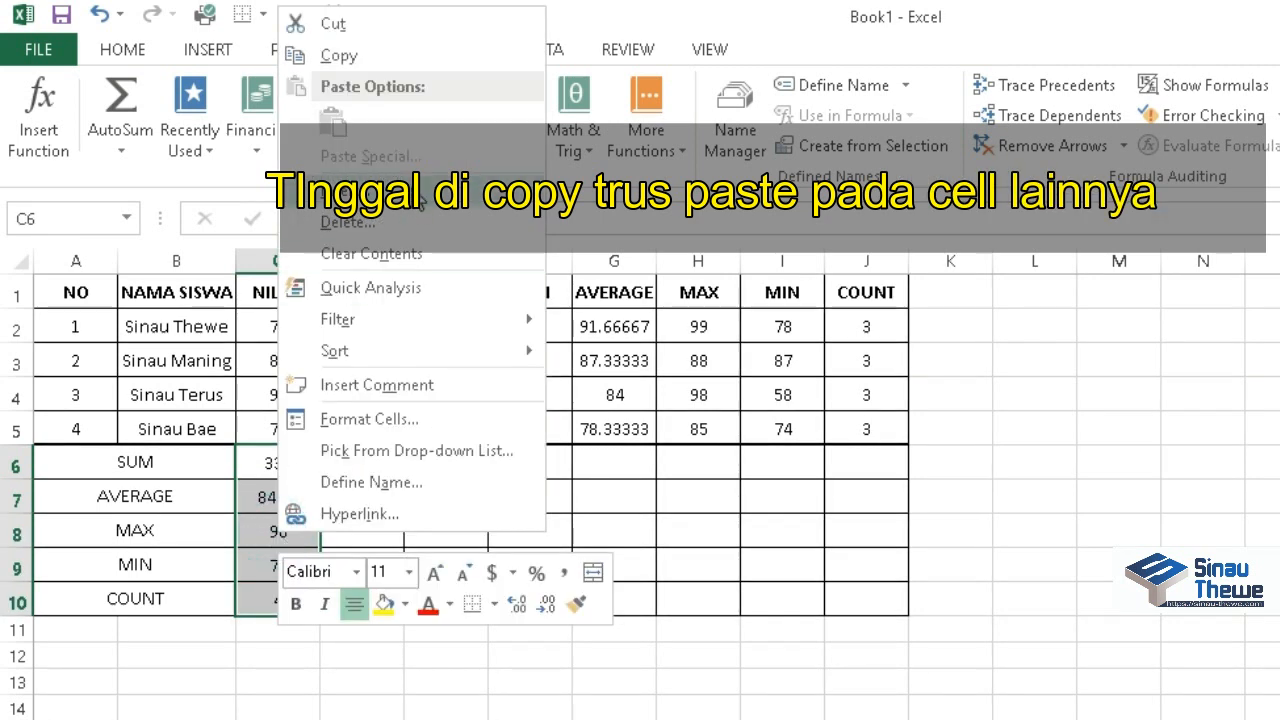
left_click(931, 467)
right_click(259, 535)
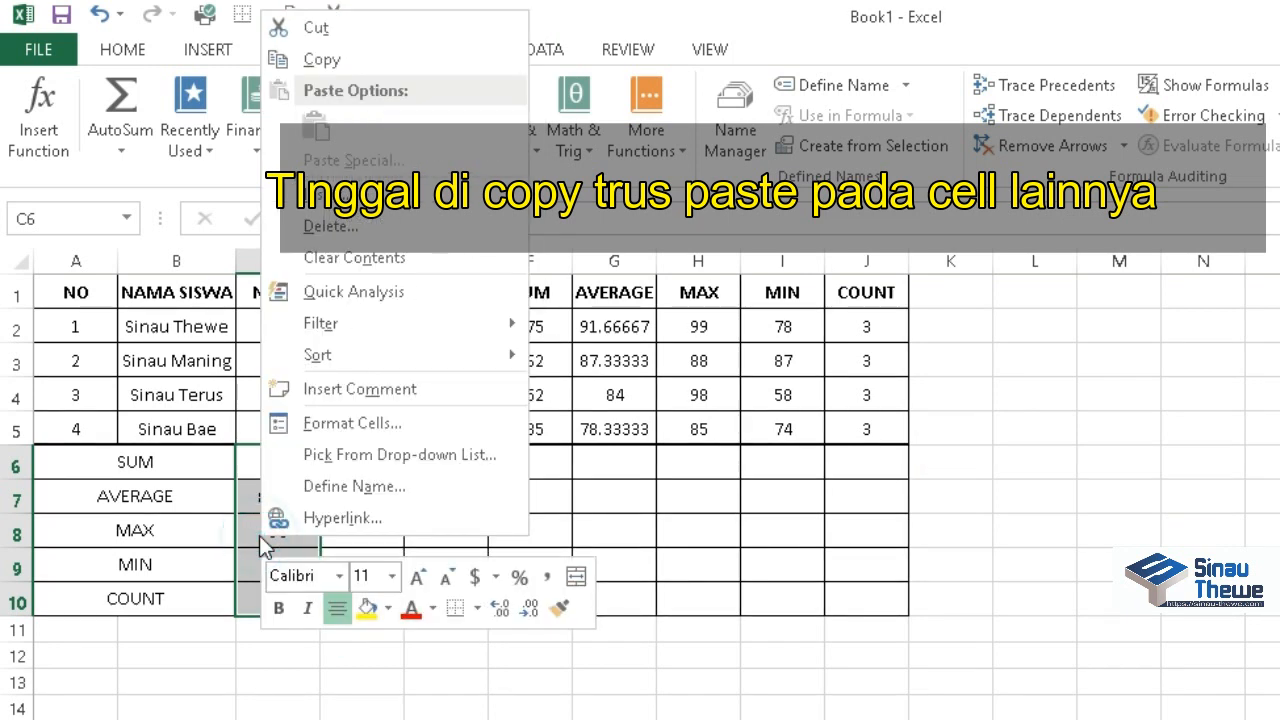
key("Escape")
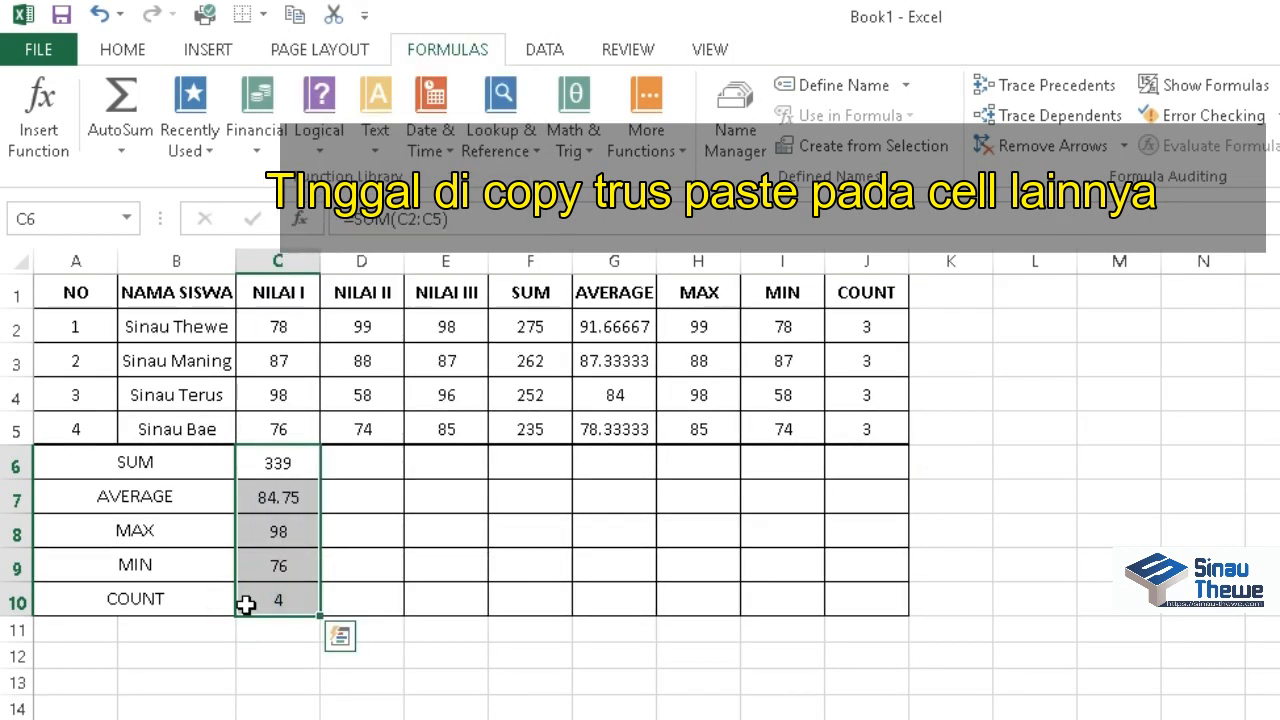
right_click(246, 605)
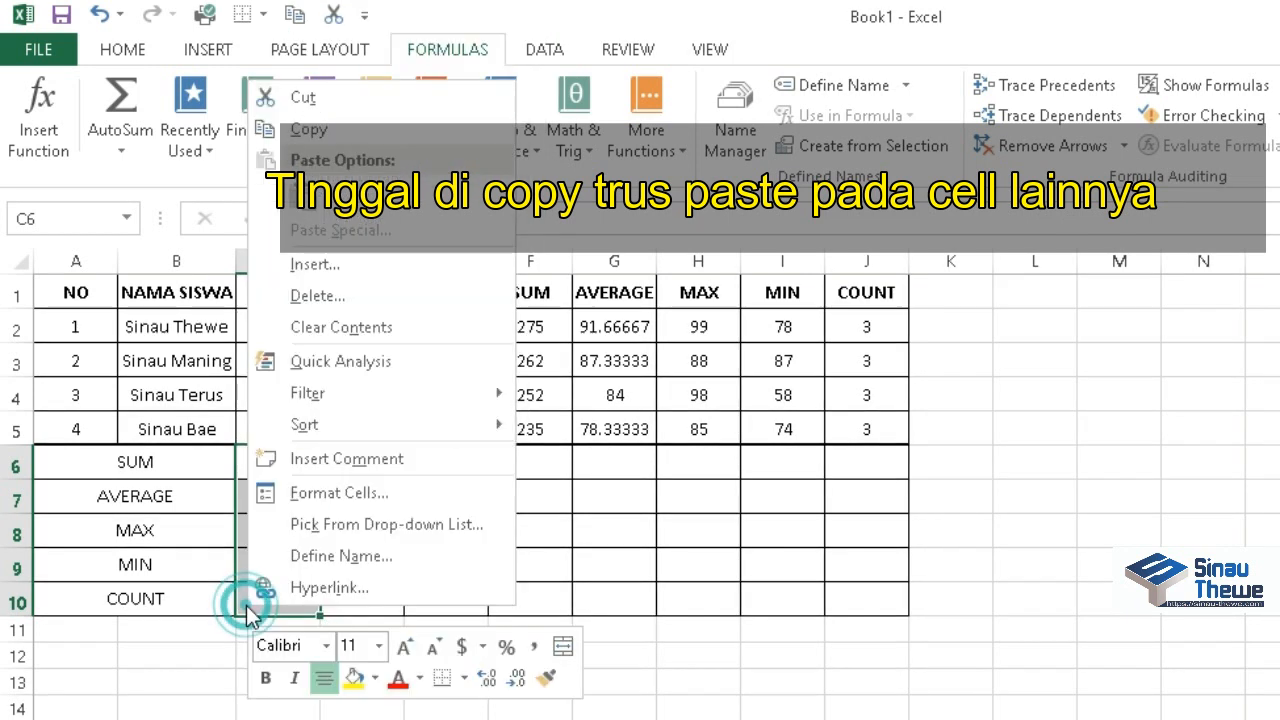
left_click(382, 132)
left_click_drag(360, 452, 857, 603)
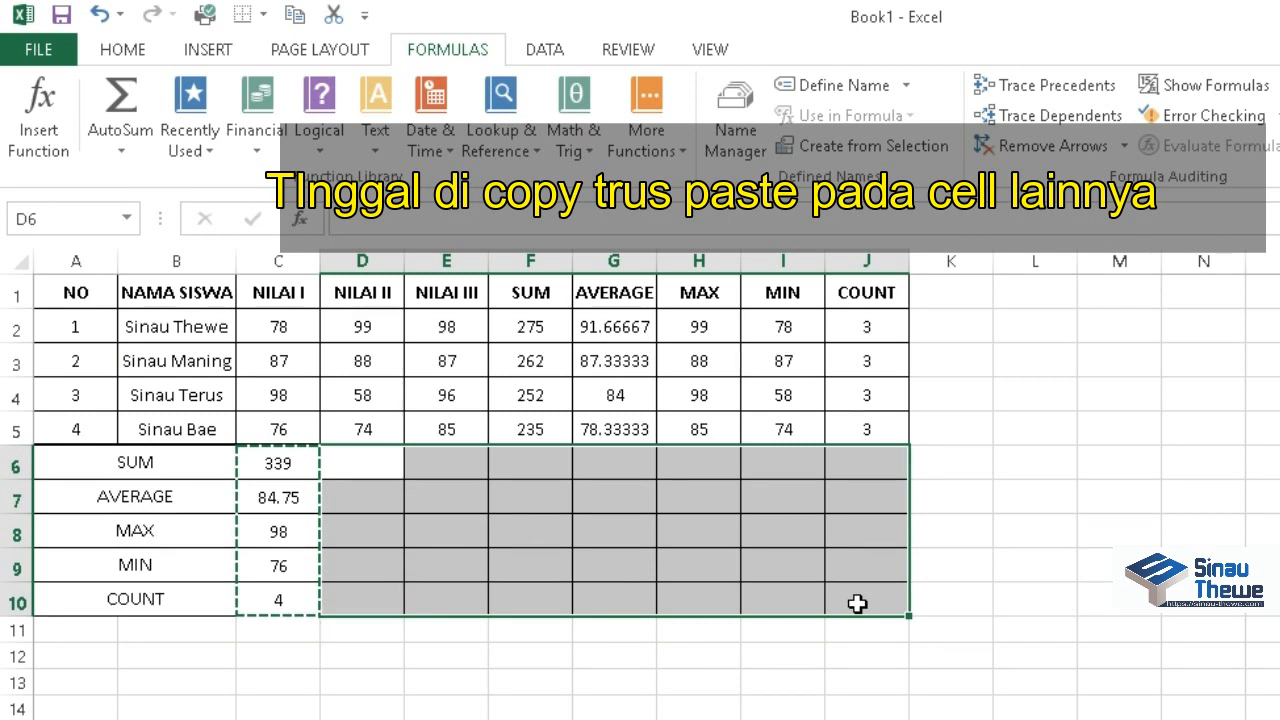
right_click(858, 604)
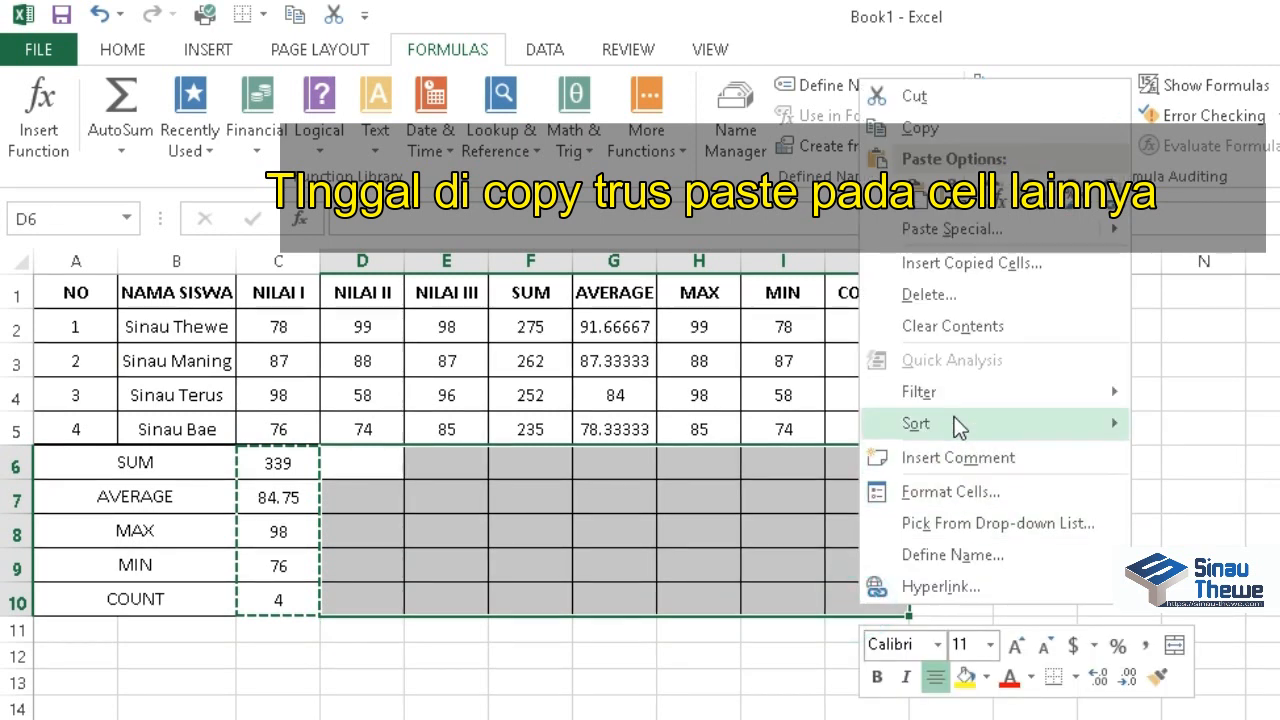
mouse_move(952, 236)
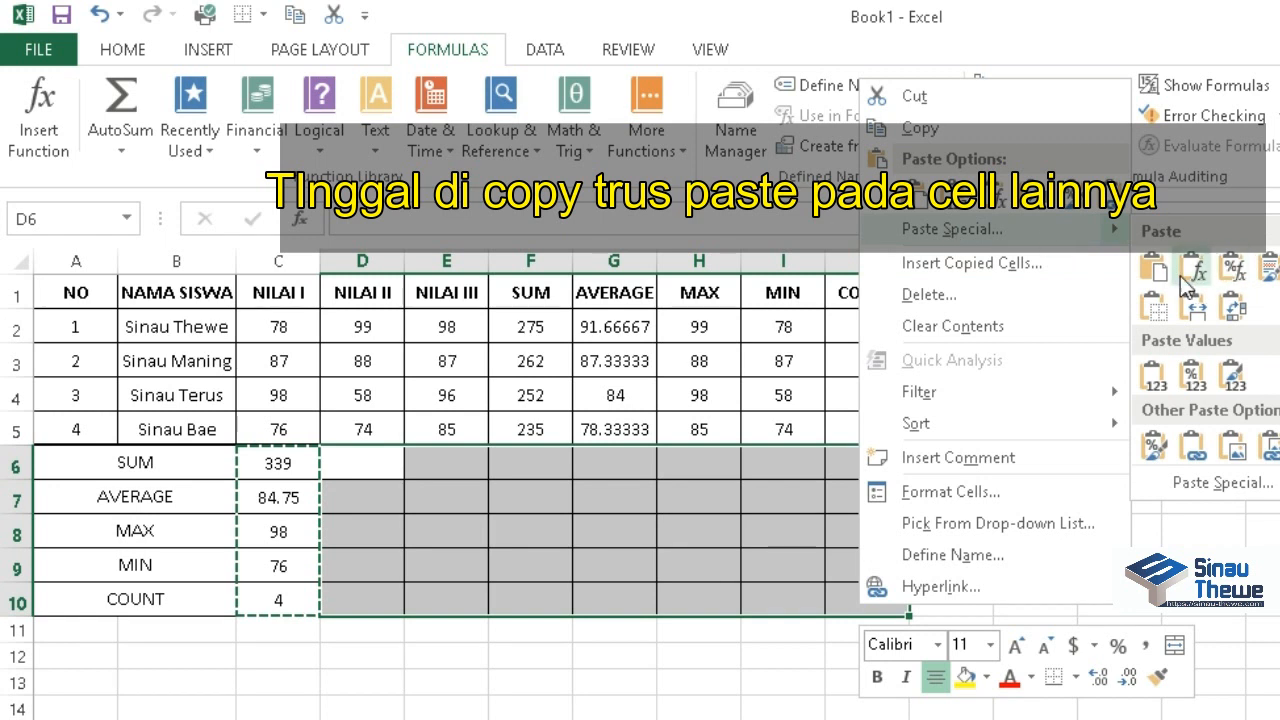
left_click(1153, 268)
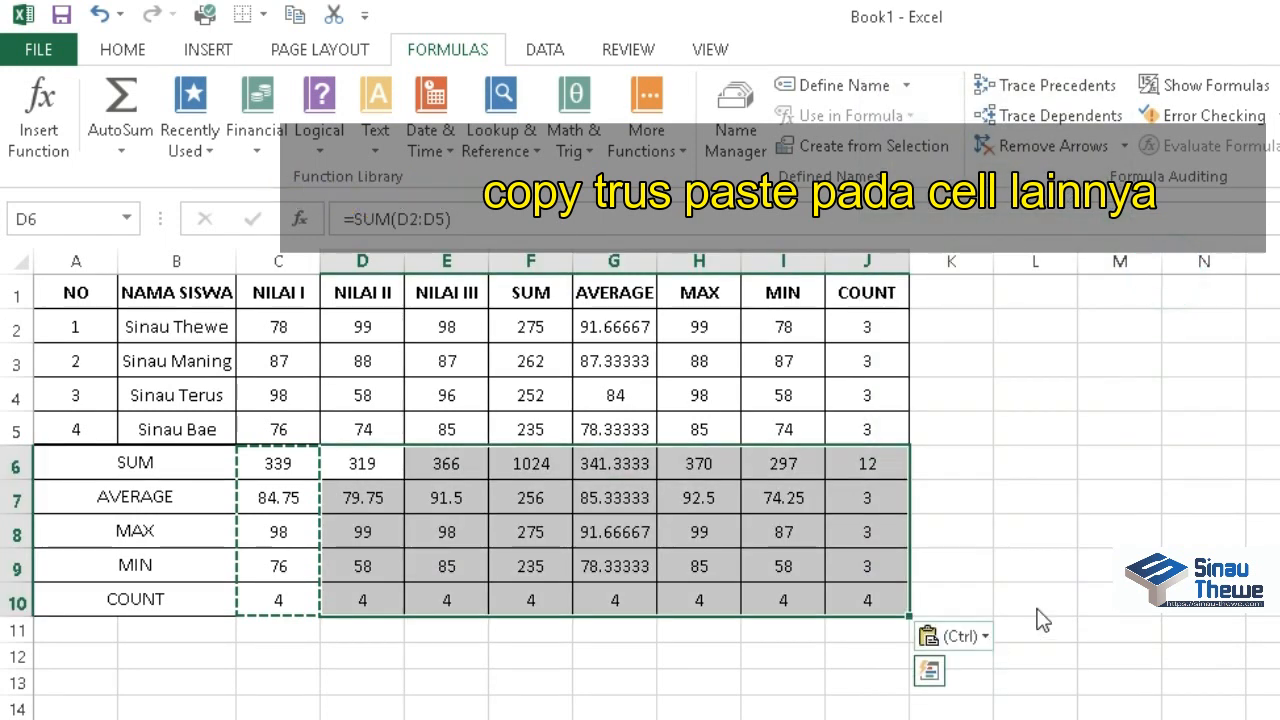
left_click(1119, 566)
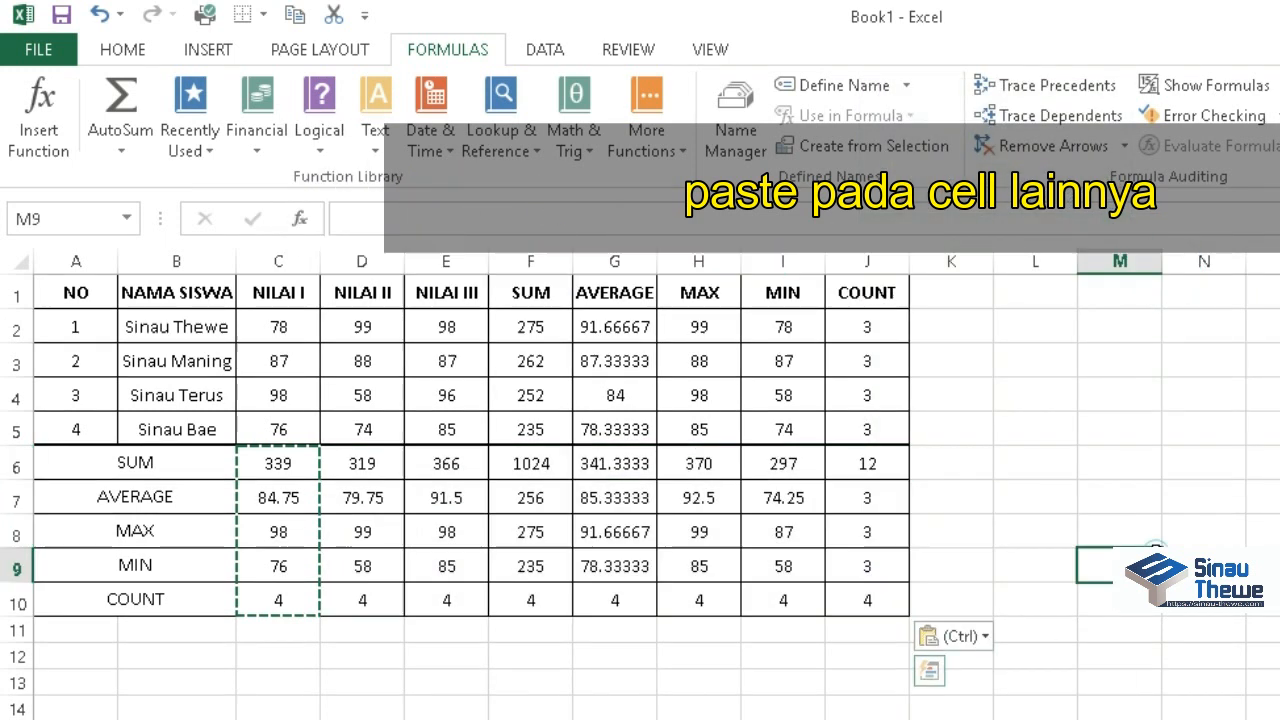
Inspect the pasted formulas in cells J10 and J6 to check which ranges they reference, leaving them unedited.
left_click(873, 600)
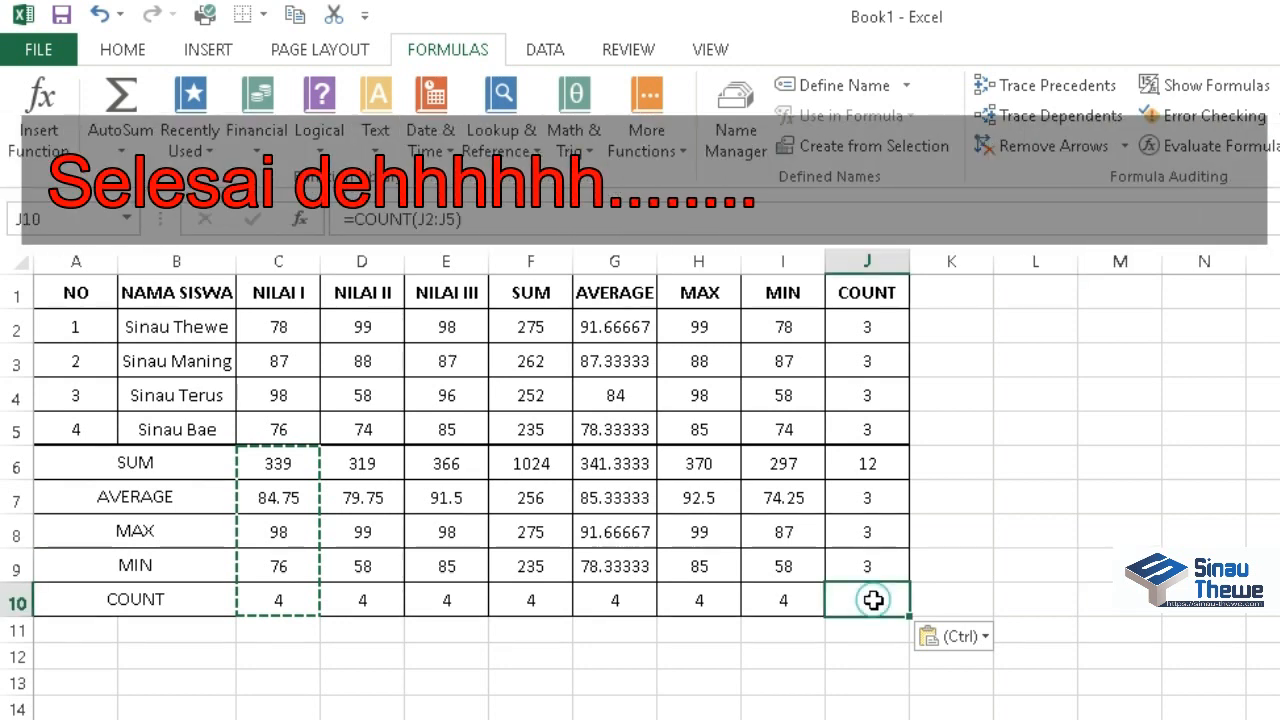
double_click(873, 600)
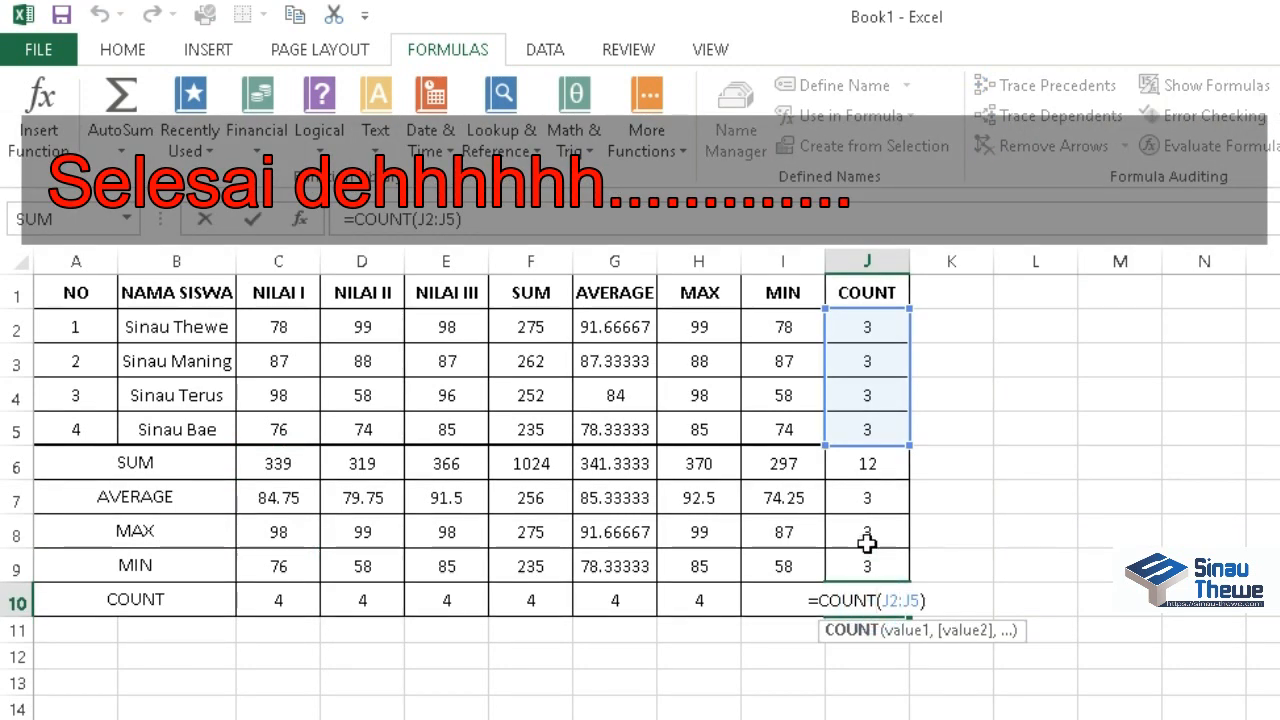
key("Escape")
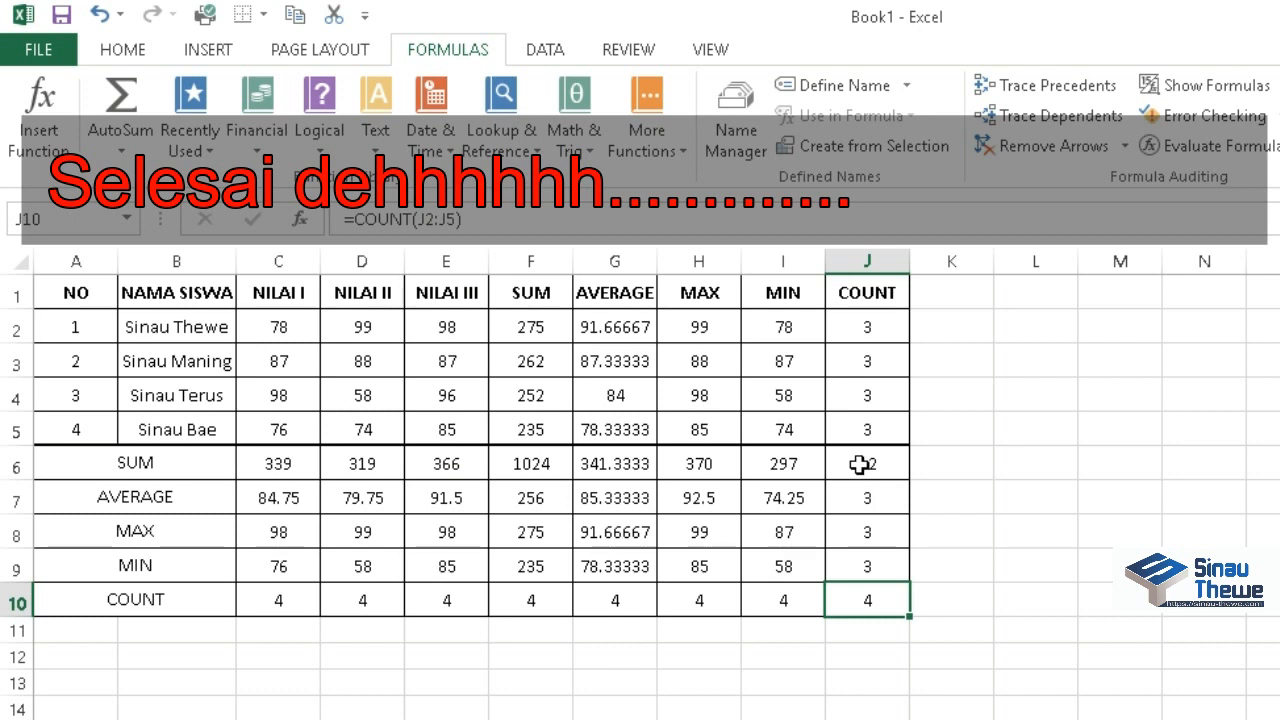
left_click(860, 464)
double_click(860, 464)
key("Escape")
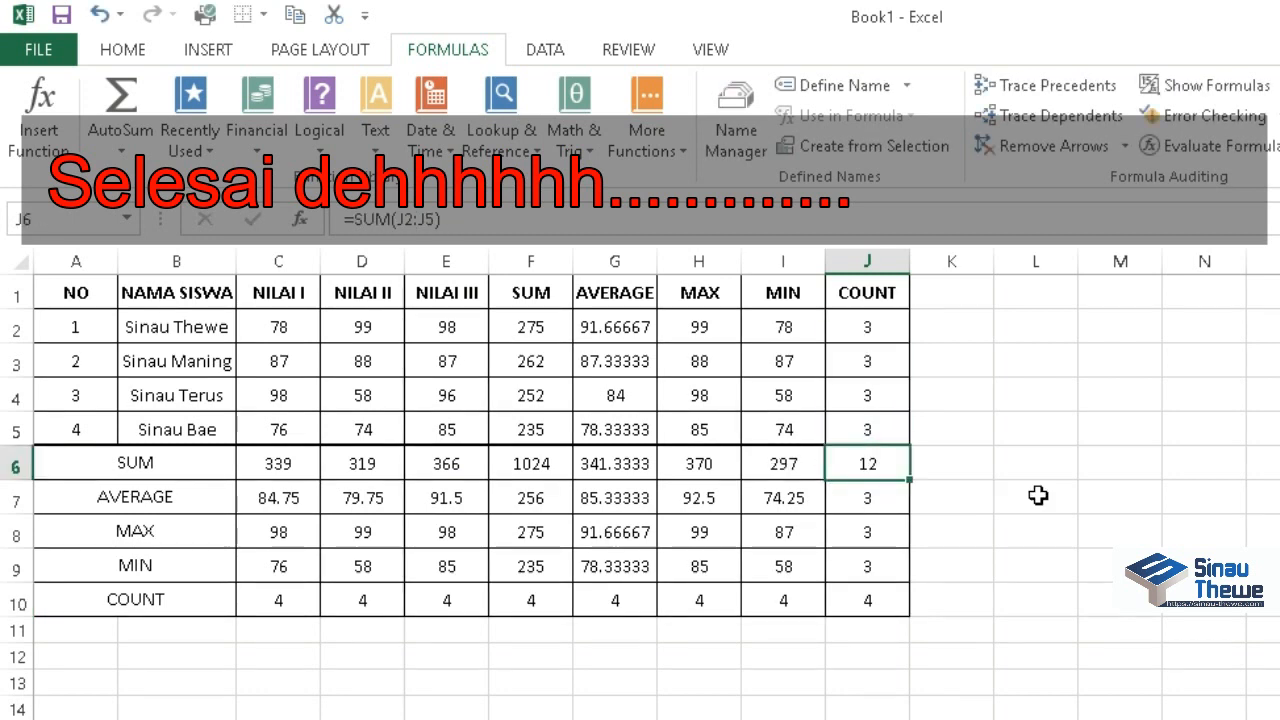